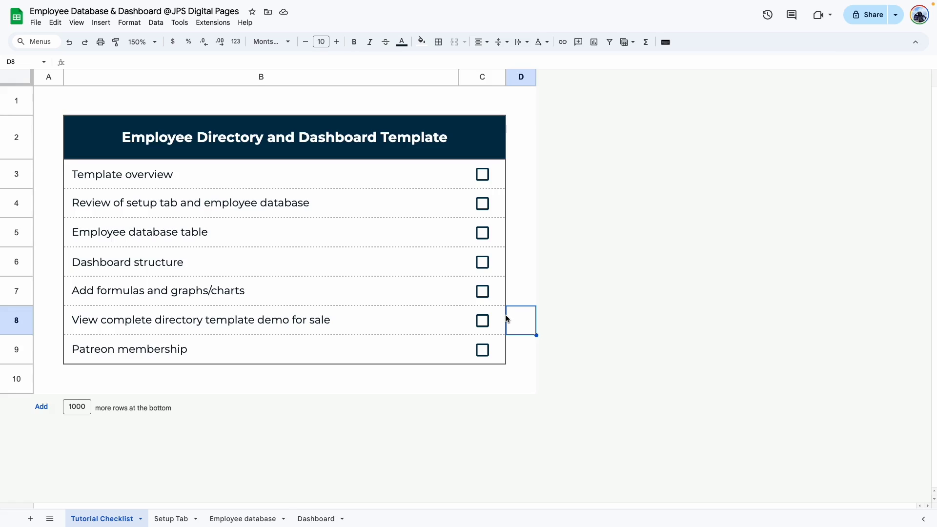
- Look over the Employee database sheet and the full Dashboard sheet, including its distribution charts
left_click(243, 519)
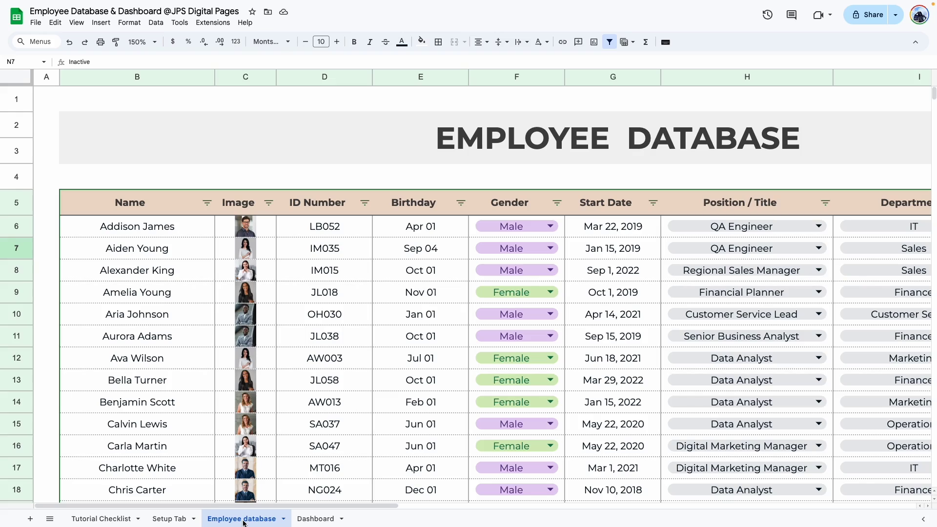
left_click(140, 42)
left_click(139, 102)
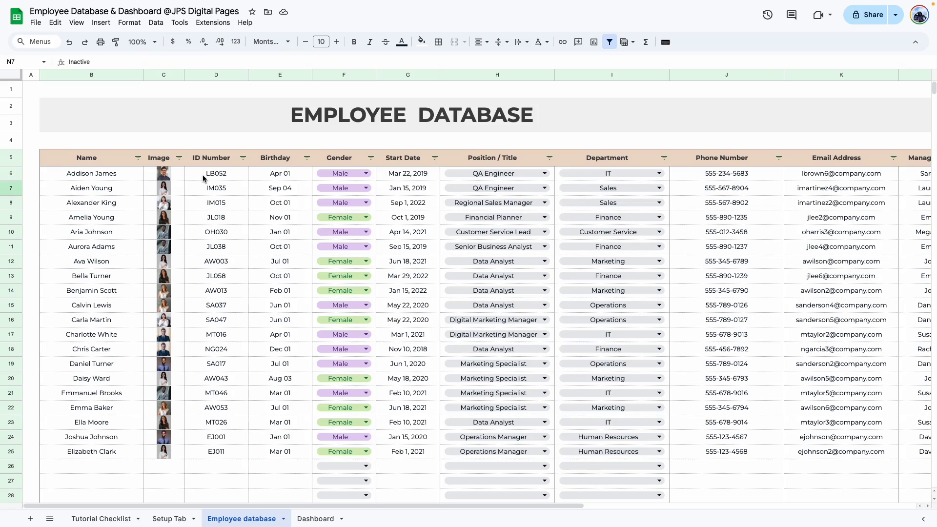
left_click(313, 518)
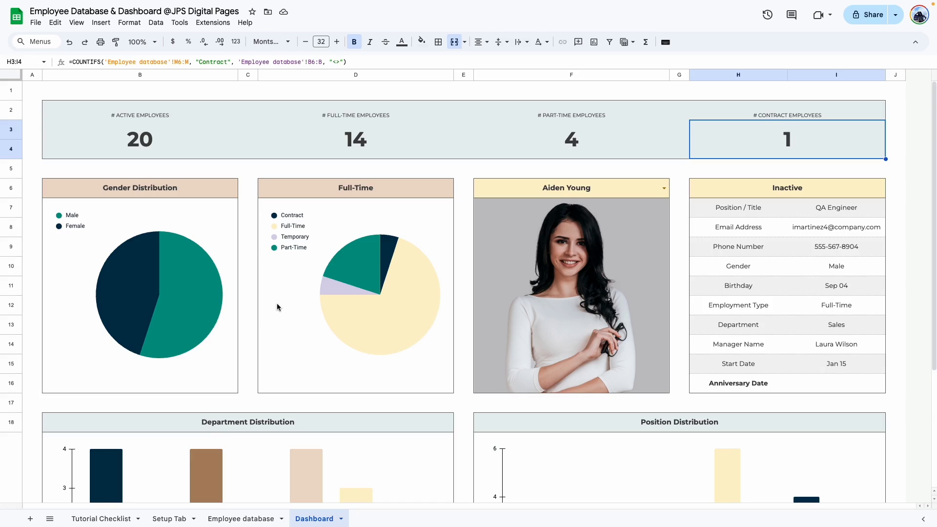
scroll(384, 258, "down", 3)
scroll(384, 264, "up", 3)
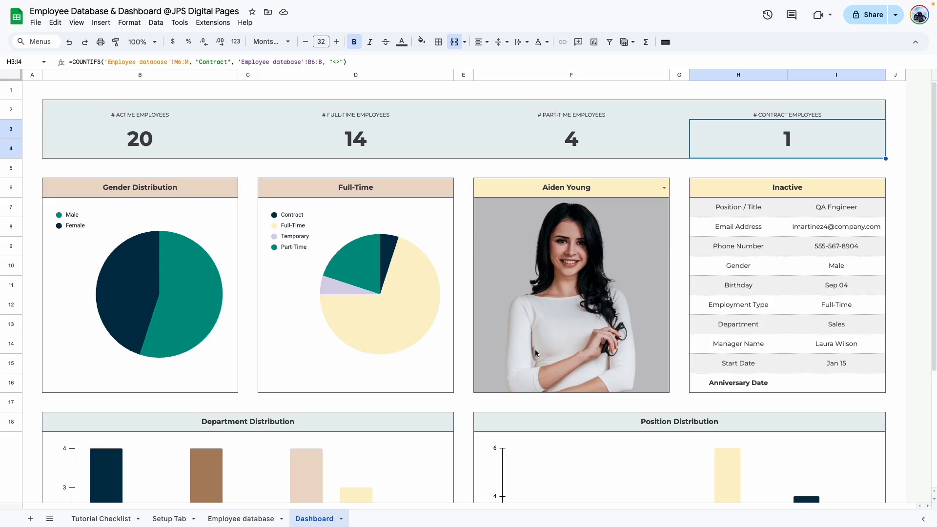
- Mark the Template overview item as completed on the Tutorial Checklist sheet
left_click(97, 519)
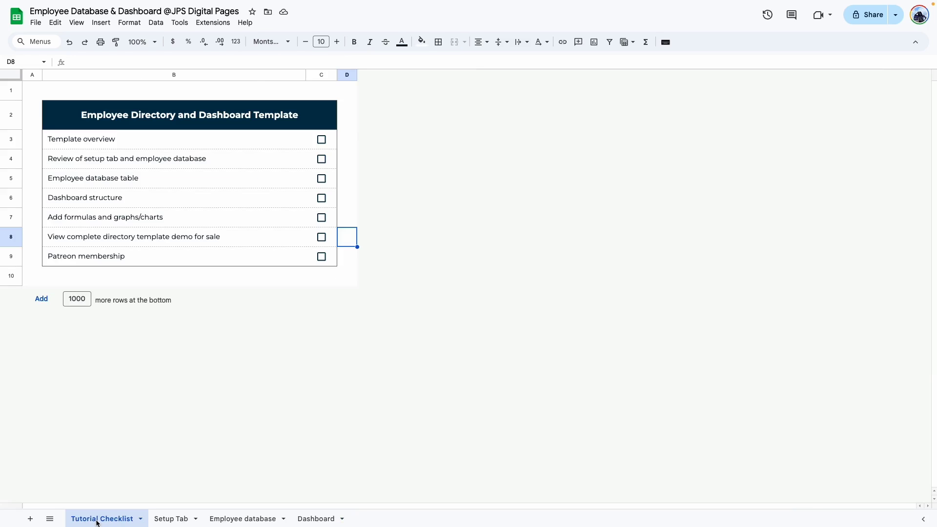
left_click(155, 41)
left_click(139, 136)
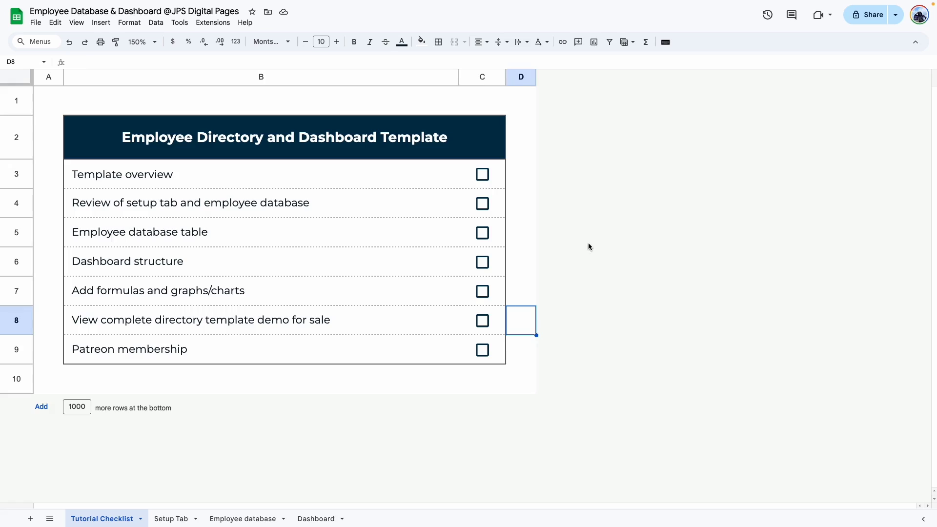
key("ctrl+z")
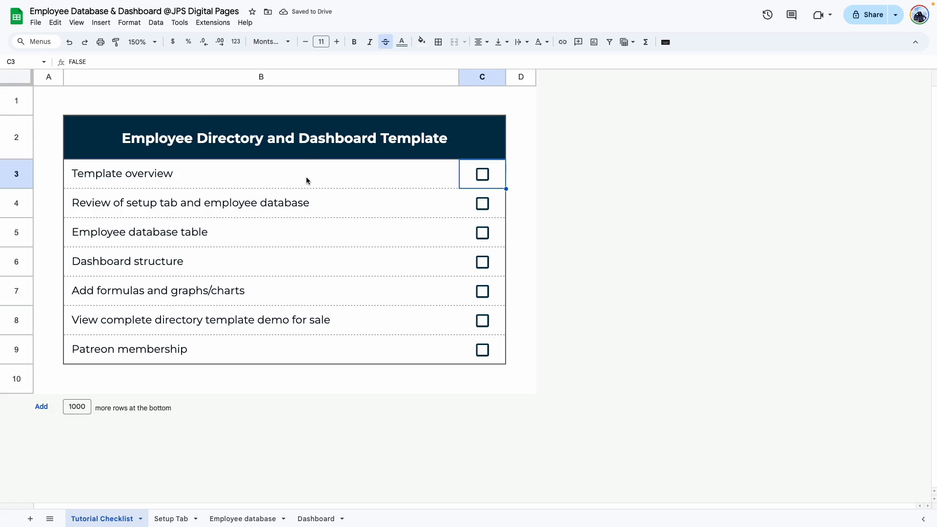
left_click(483, 174)
left_click(146, 261)
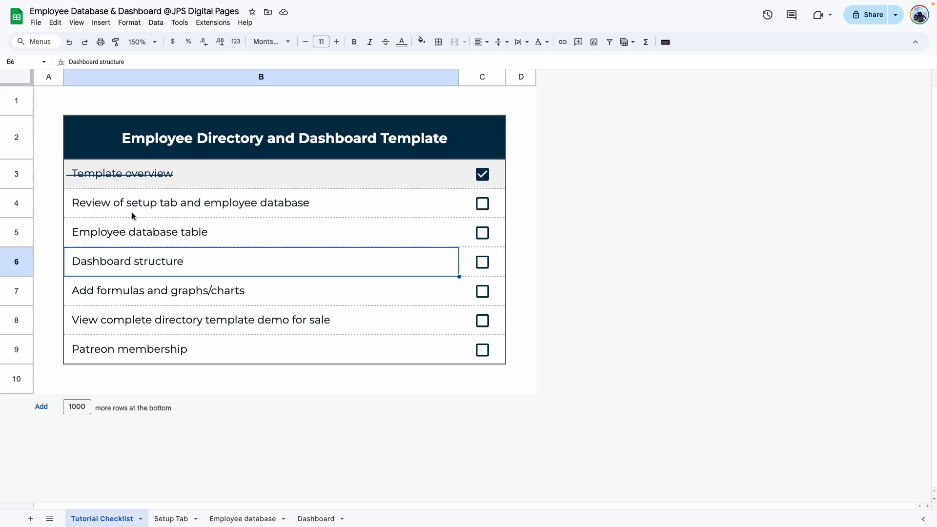
- Examine the Setup Tab lists and all columns of the Employee database table from Name through Notes
left_click(276, 212)
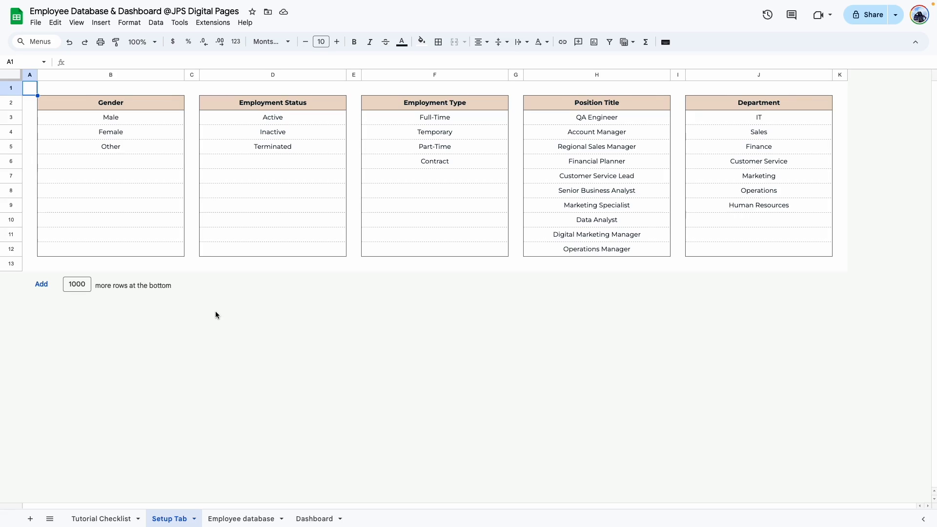
left_click(233, 519)
left_click_drag(252, 506, 602, 505)
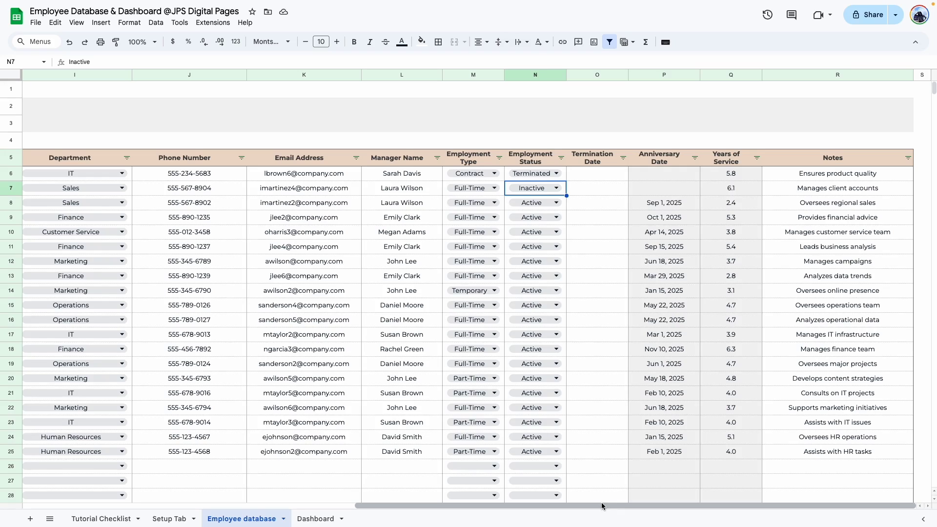
left_click_drag(577, 508, 252, 506)
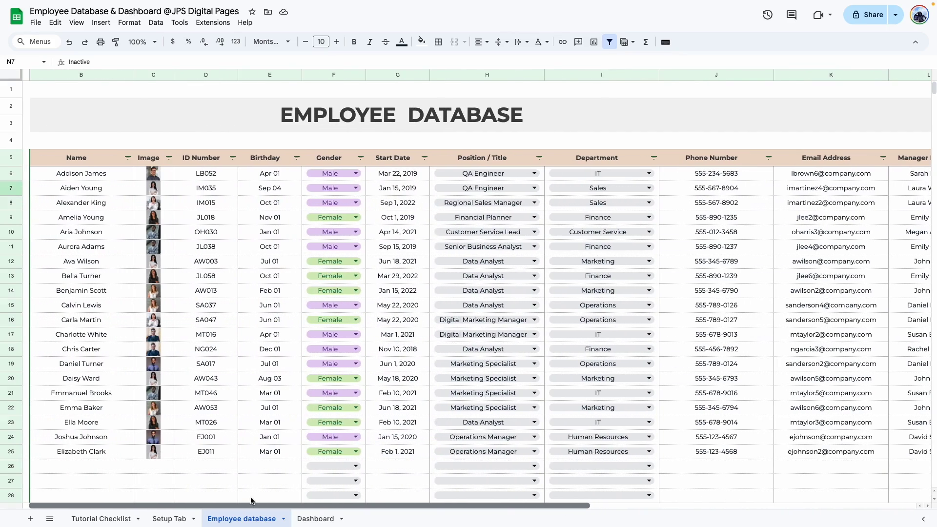
left_click_drag(252, 501, 570, 501)
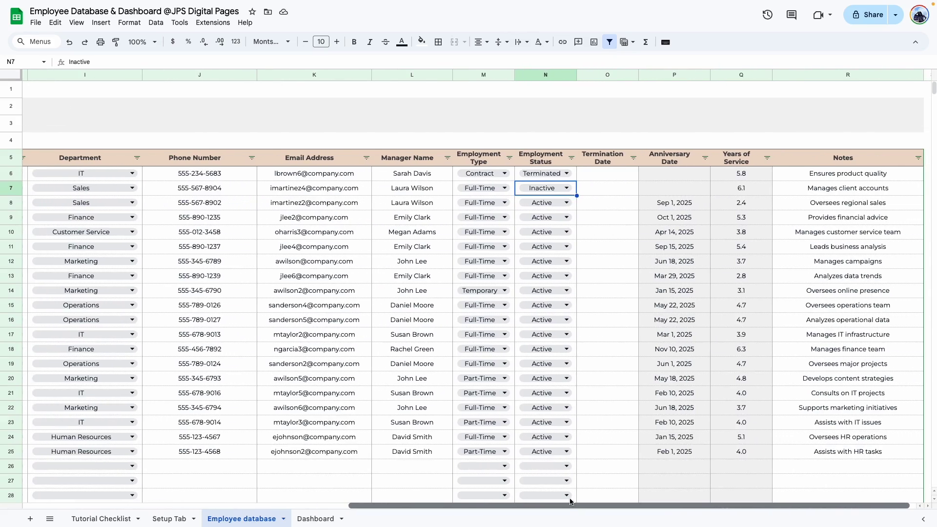
left_click_drag(570, 501, 392, 515)
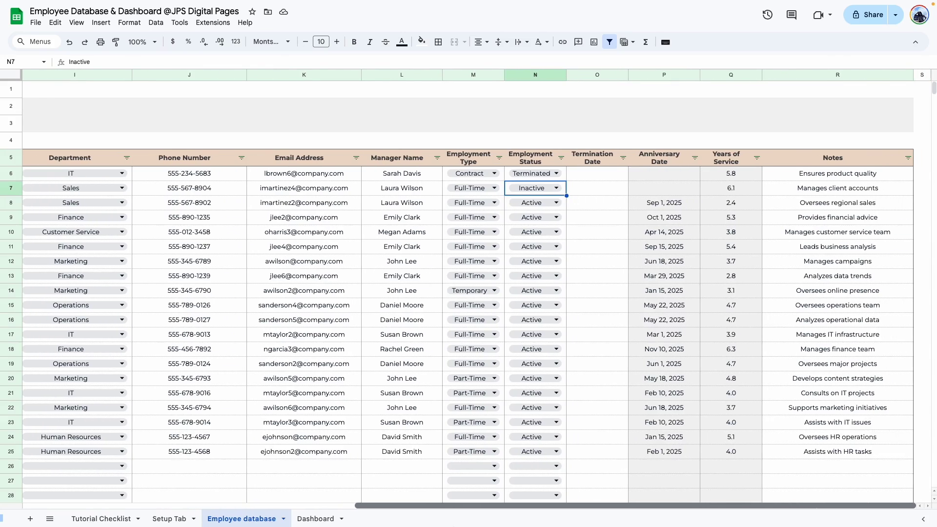
- Mark the "Review of setup tab and employee database" item as completed on the Tutorial Checklist sheet
left_click(101, 518)
left_click(482, 204)
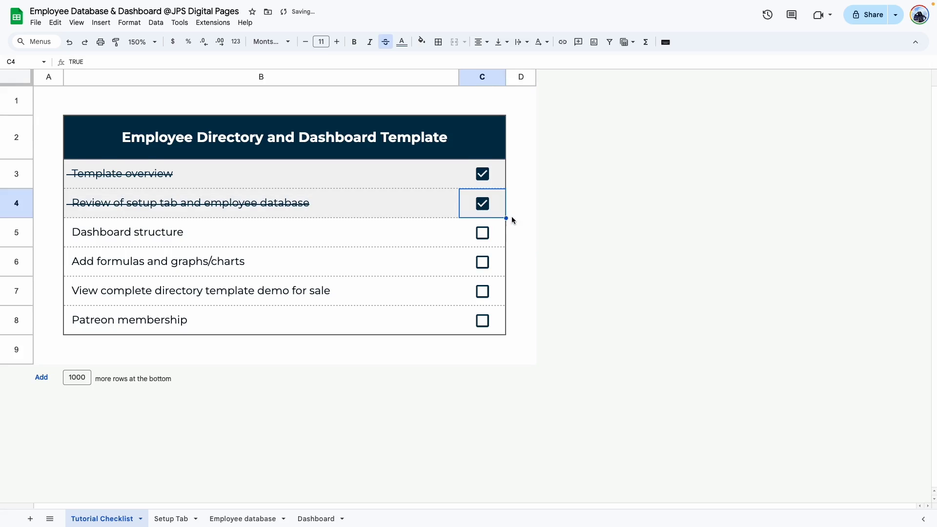
left_click(520, 262)
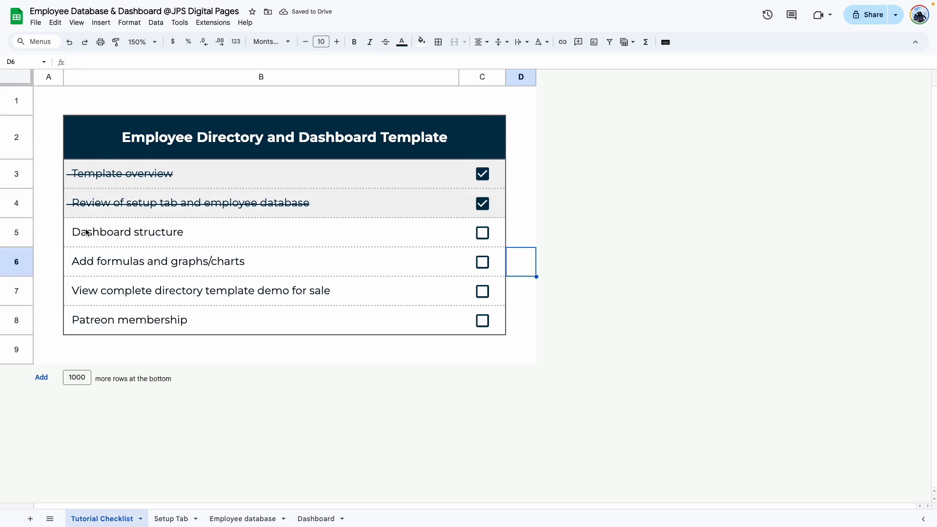
- Add a new blank sheet and set the font of all its cells to Montserrat
left_click(30, 518)
left_click(4, 74)
left_click(96, 168)
left_click(10, 74)
left_click(271, 41)
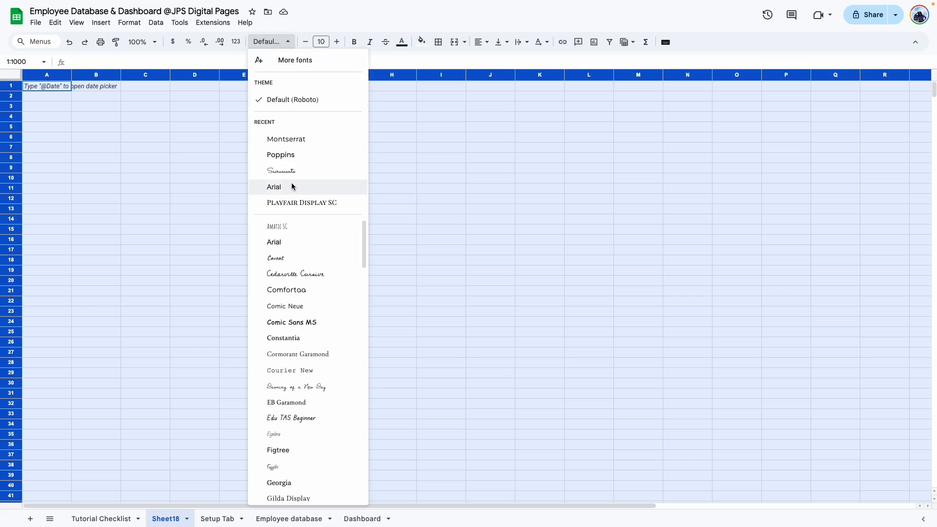
left_click(295, 140)
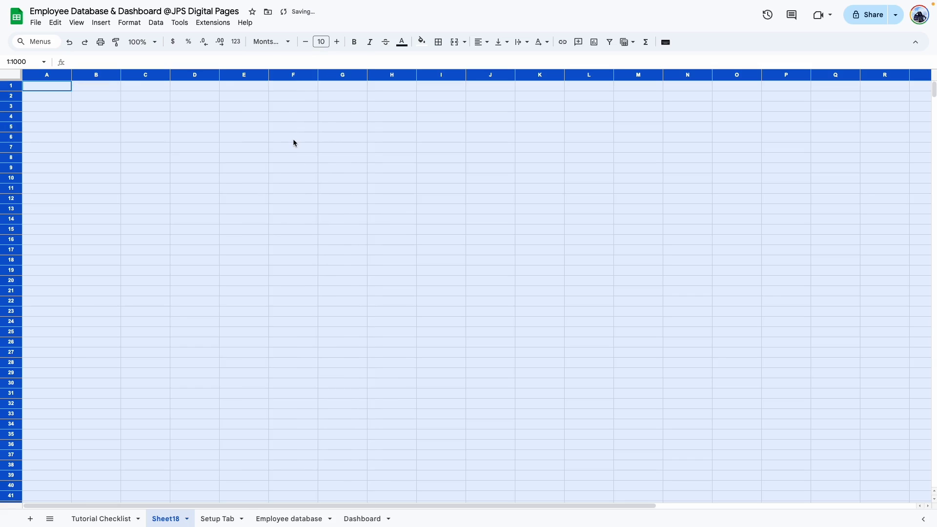
- Vertically align all cells of the new sheet to the middle and open their horizontal alignment options
left_click(501, 42)
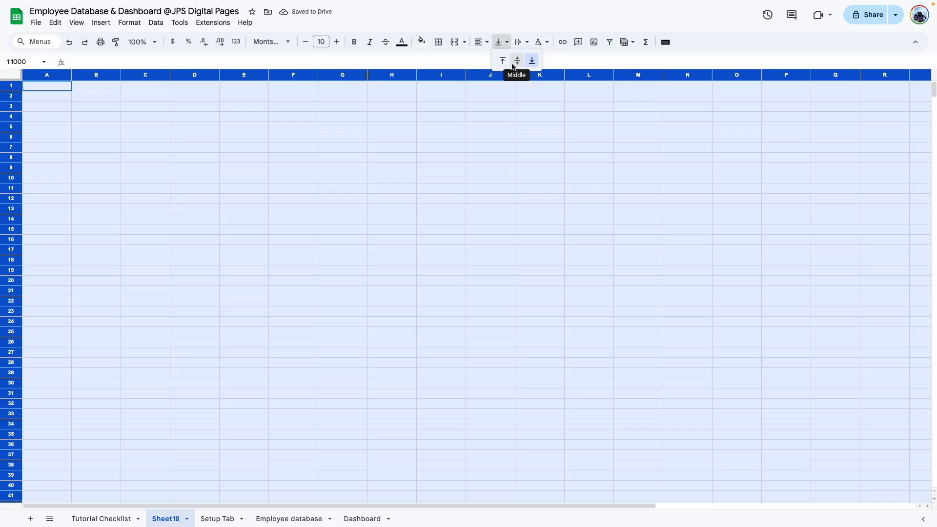
left_click(518, 64)
left_click(481, 42)
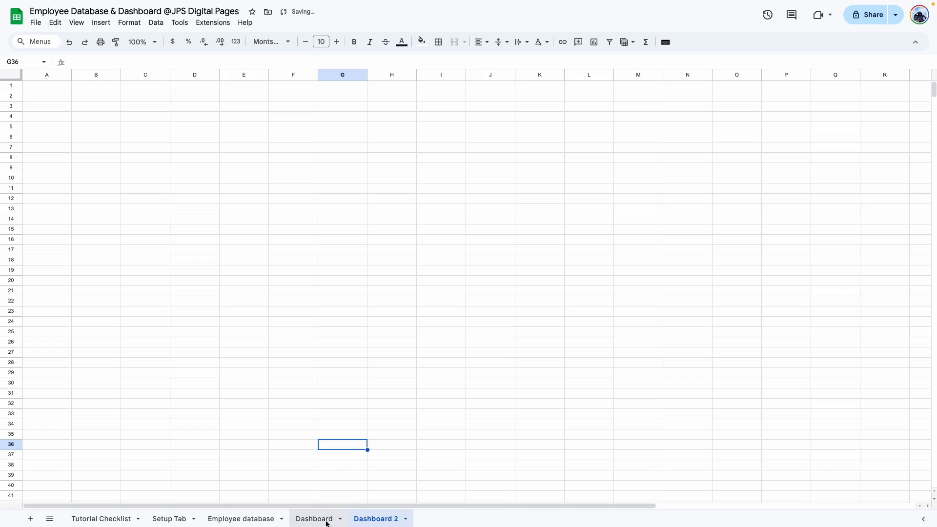
- Delete columns K to Z from the Dashboard 2 sheet, using the existing Dashboard sheet's layout as reference
left_click(318, 519)
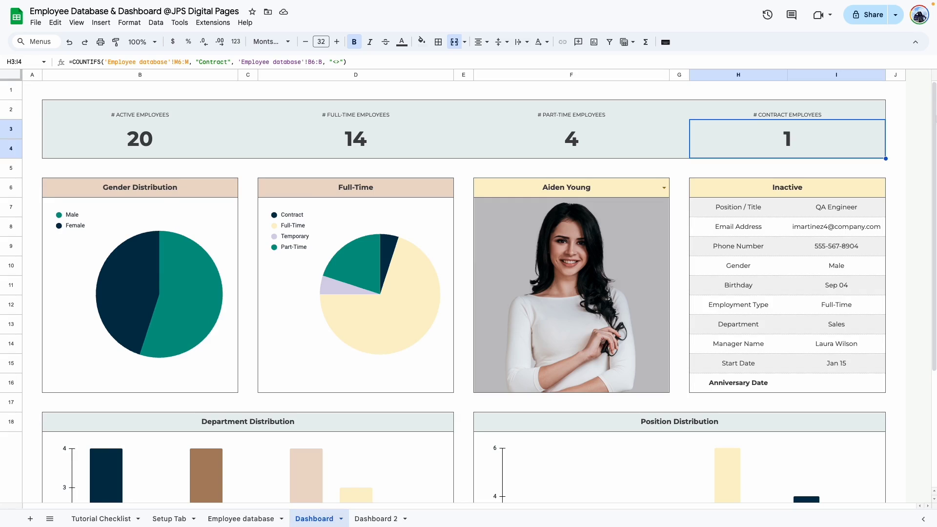
scroll(36, 98, "down", 5)
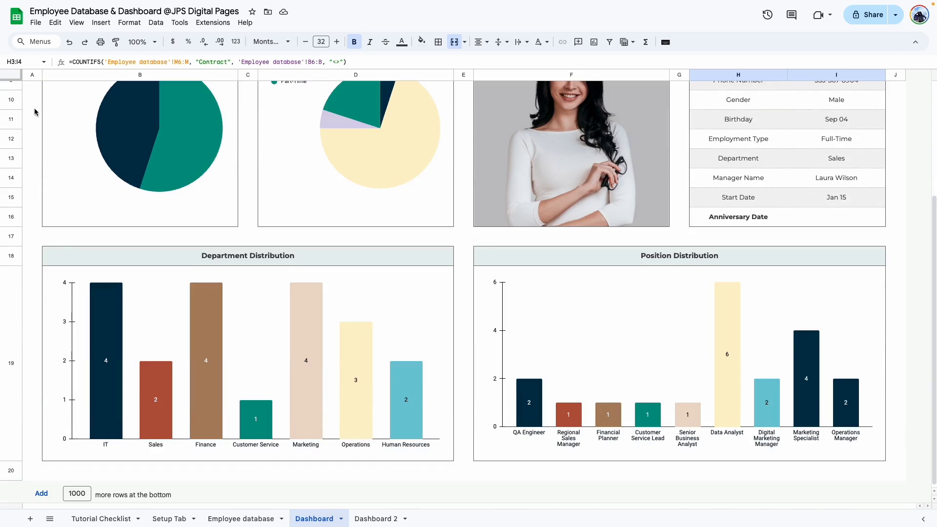
left_click(371, 518)
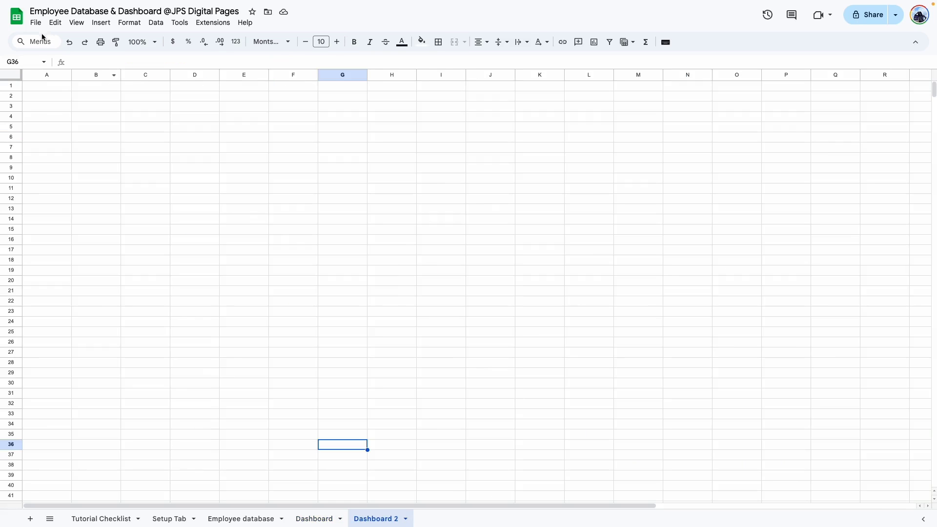
left_click_drag(539, 75, 919, 74)
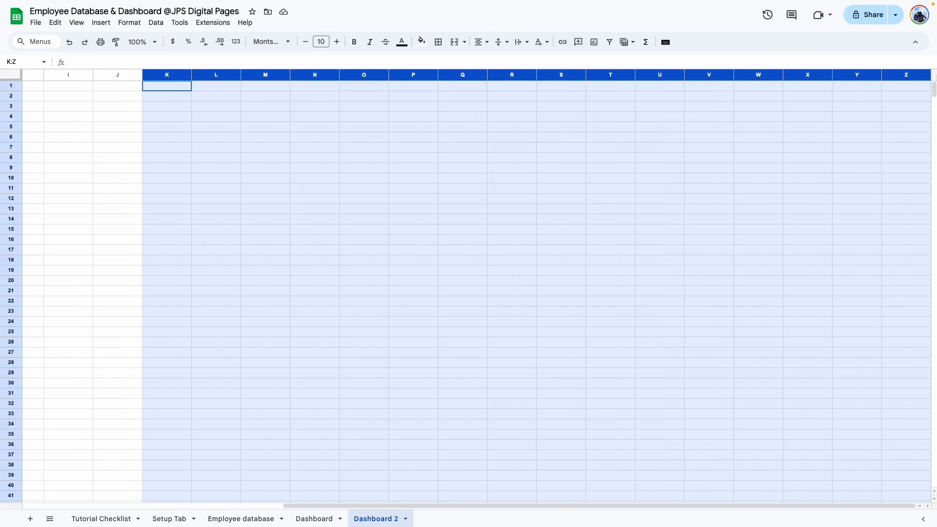
right_click(511, 75)
left_click(531, 186)
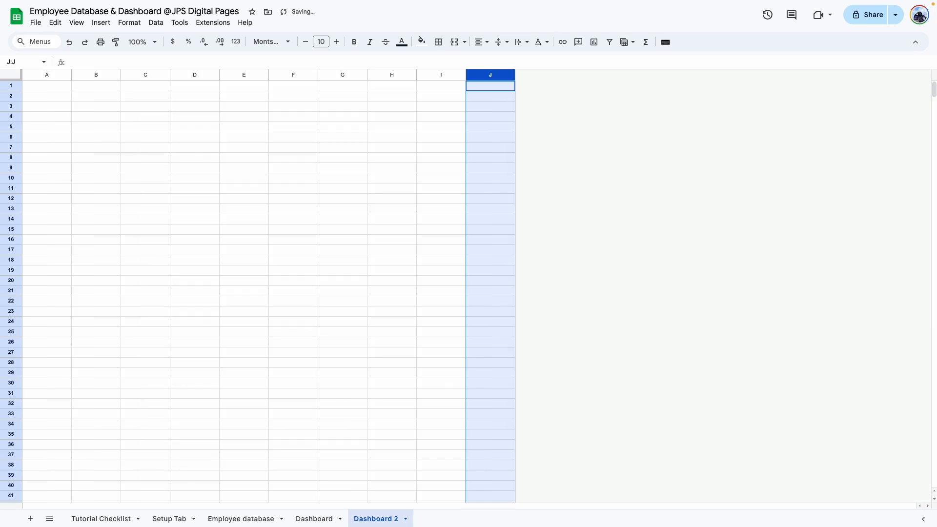
left_click(492, 260)
- Delete rows 21 to 1000 from the Dashboard 2 sheet
left_click(13, 289)
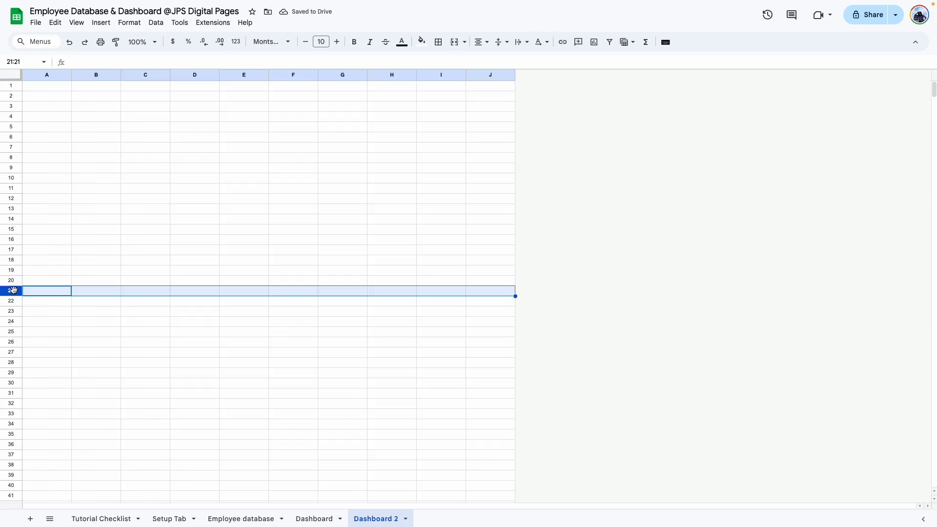
key("ctrl+shift+Down")
right_click(13, 290)
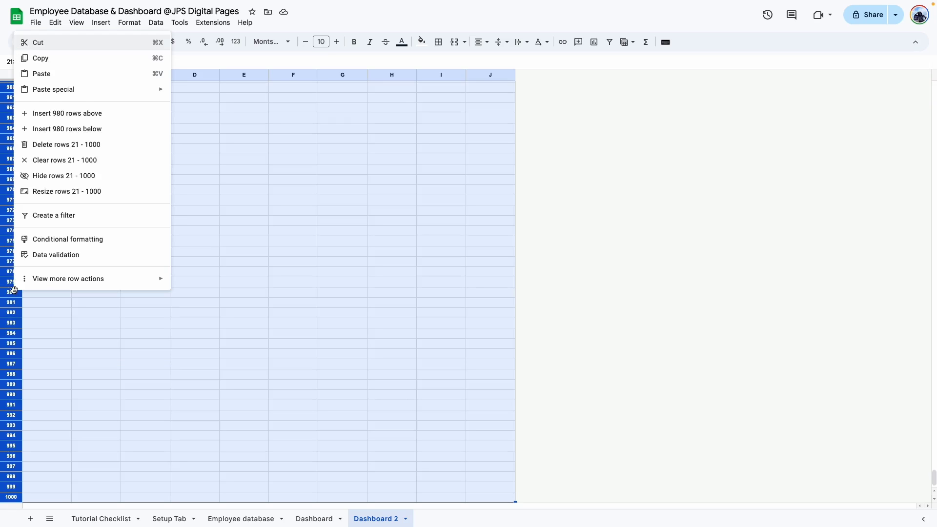
left_click(83, 144)
left_click(218, 200)
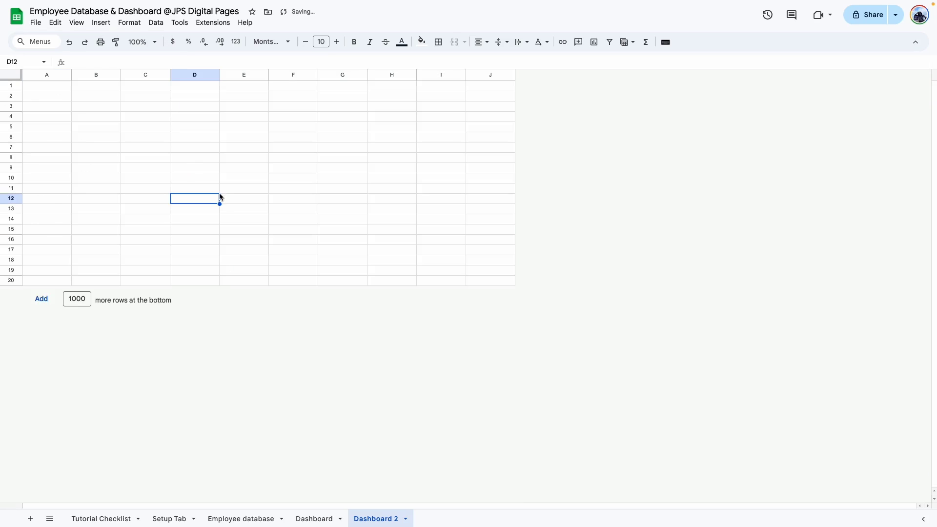
- Resize the outer margin columns A and J of Dashboard 2 to a width of 30 pixels
left_click(63, 78)
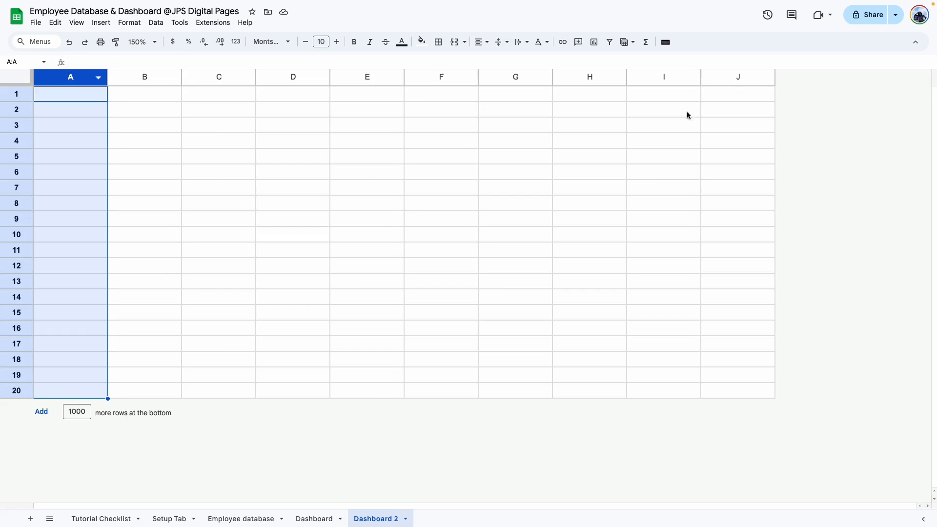
left_click(722, 77, "ctrl")
right_click(722, 77)
left_click(776, 135)
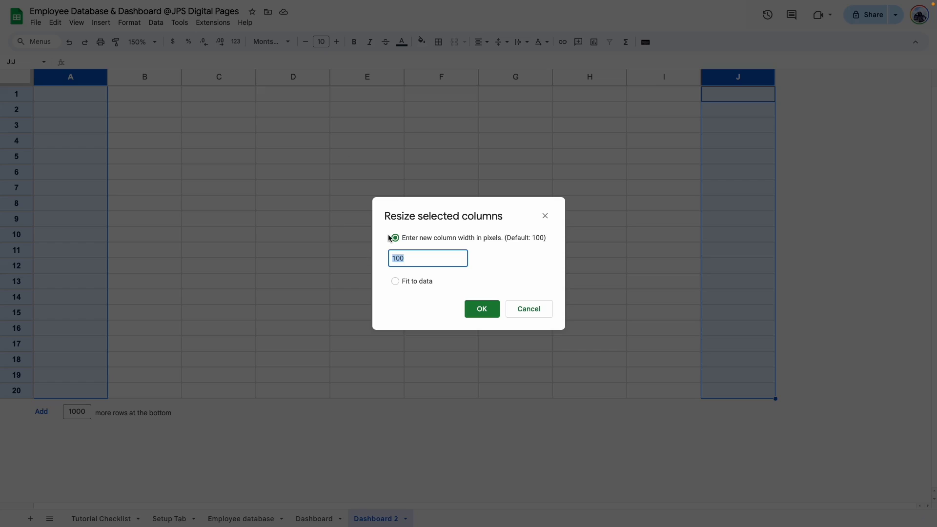
type("30")
key("Return")
- Set the height of rows 1 to 20 on Dashboard 2 to 30 pixels
left_click_drag(16, 93, 16, 390)
right_click(20, 390)
left_click(83, 289)
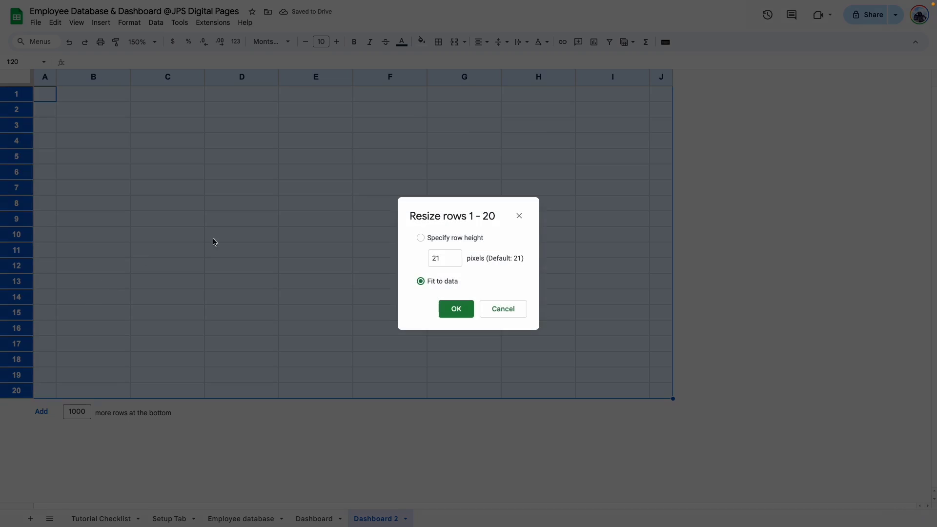
left_click(420, 238)
left_click(452, 257)
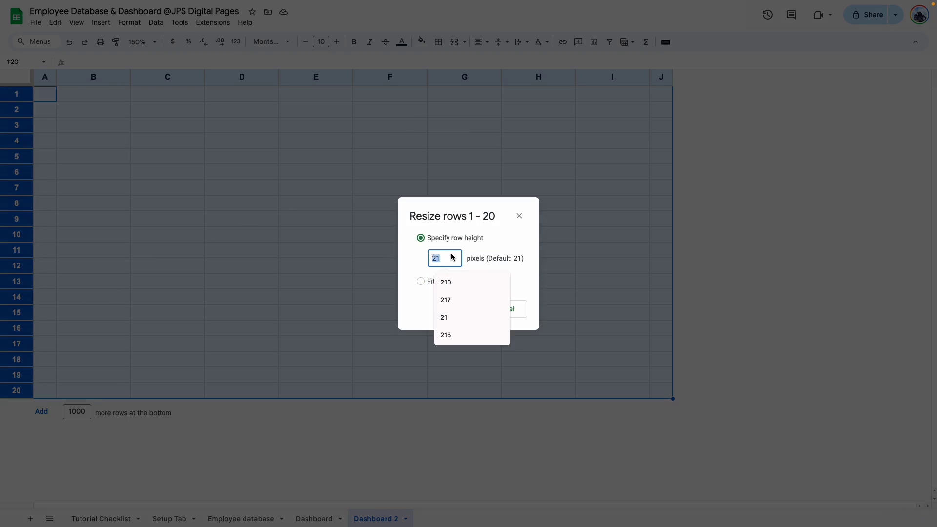
type("30")
key("Return")
left_click(452, 257)
- Apply a dark gray outer border around the range B2:I4 on Dashboard 2
left_click_drag(67, 119, 629, 162)
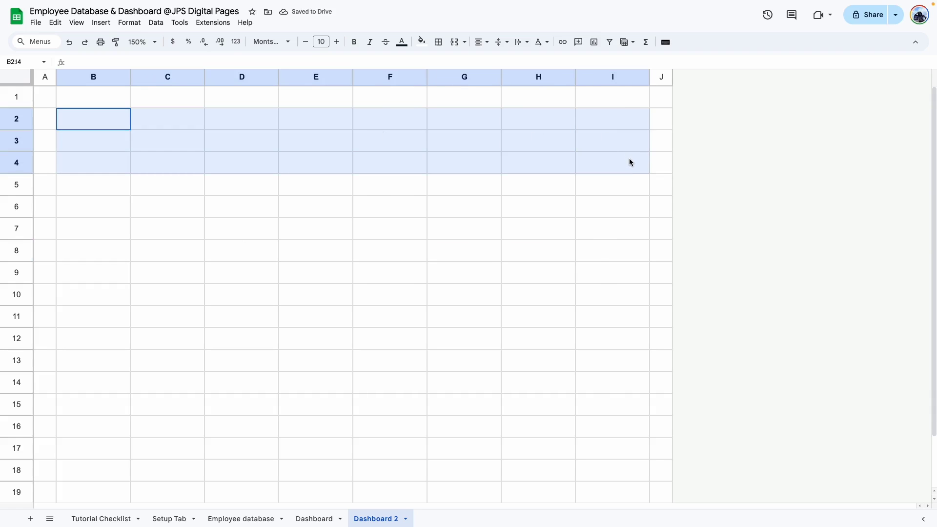
left_click(438, 42)
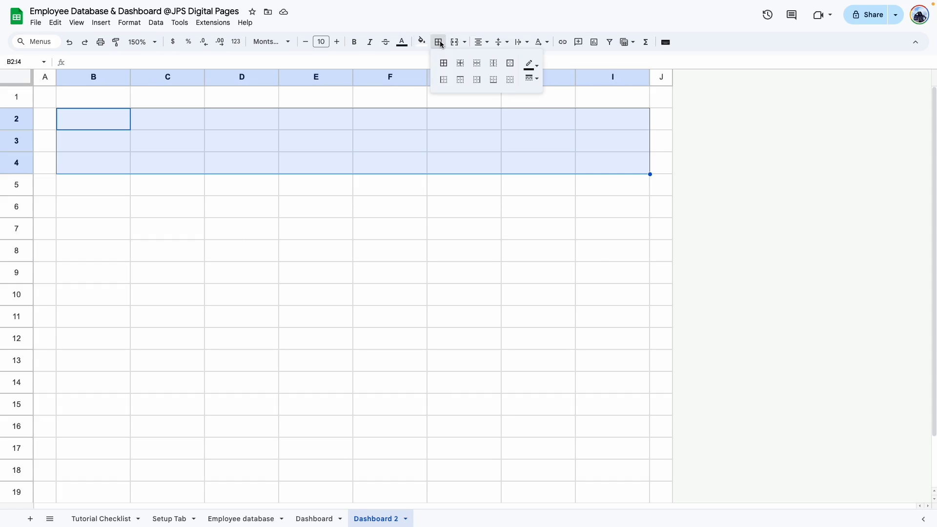
left_click(511, 64)
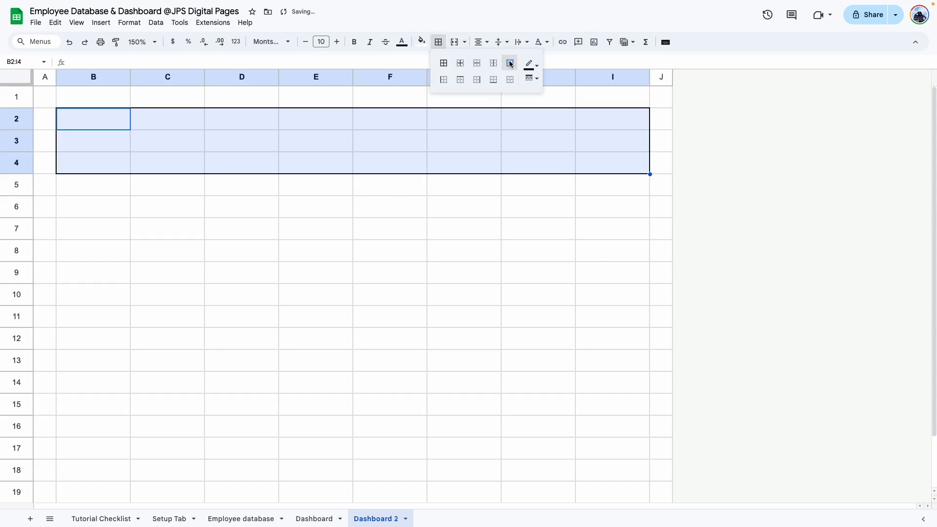
left_click(533, 64)
left_click(565, 98)
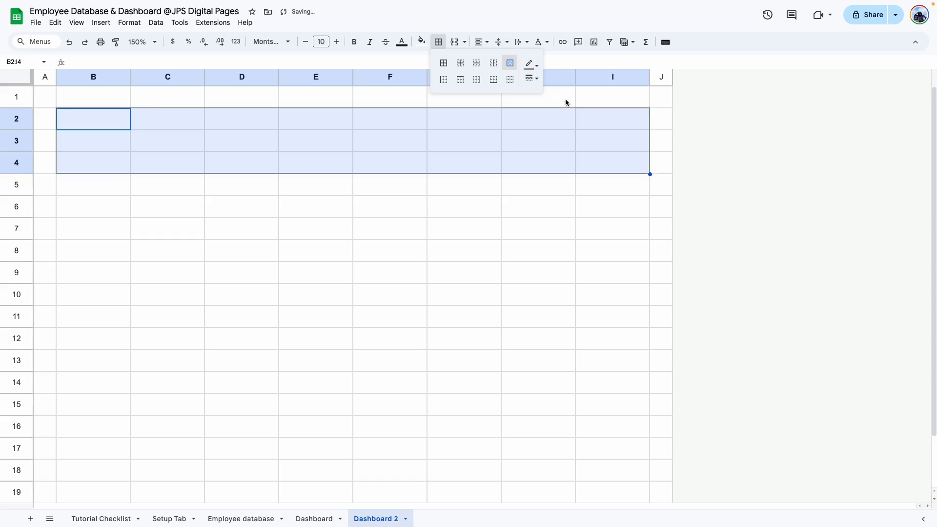
- Apply a thin outer border around B6:B16 on Dashboard 2, matching the Gender Distribution block on the template Dashboard sheet
left_click(529, 79)
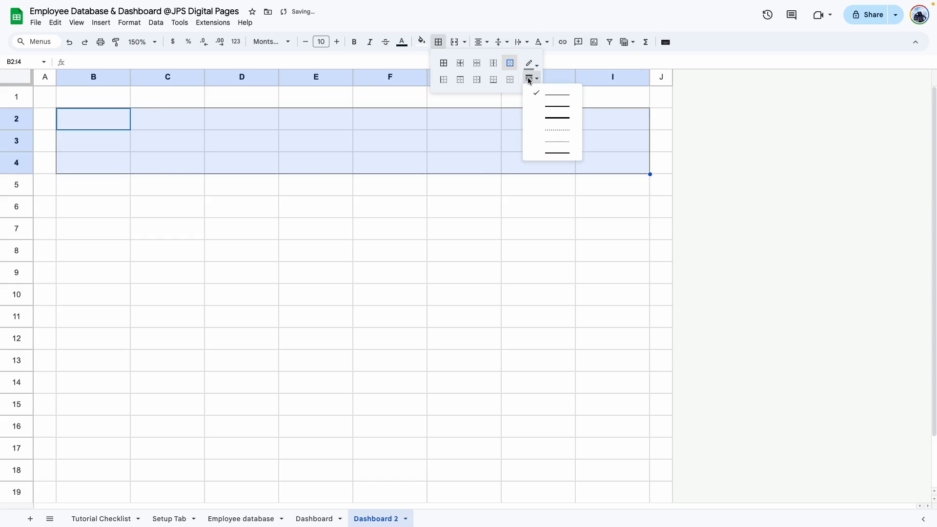
left_click(560, 93)
left_click(313, 518)
left_click(248, 385)
left_click_drag(211, 195, 219, 383)
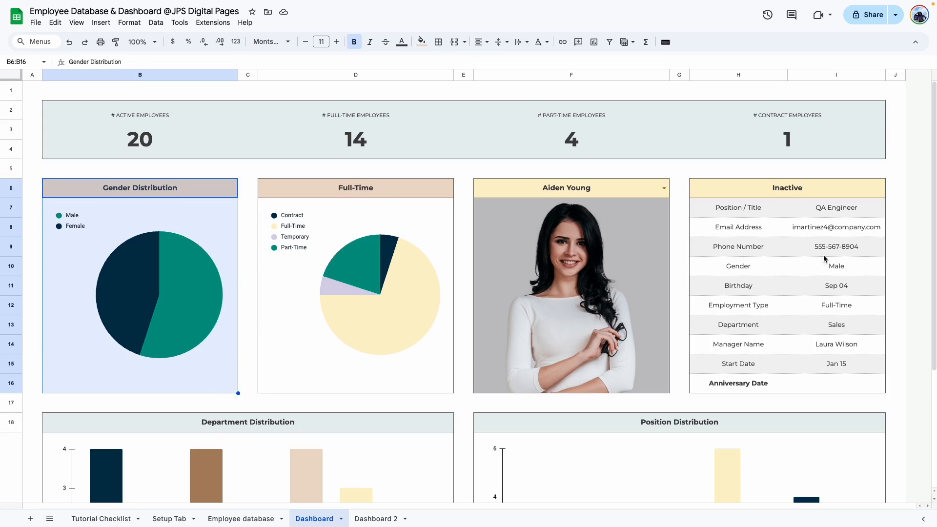
left_click(375, 519)
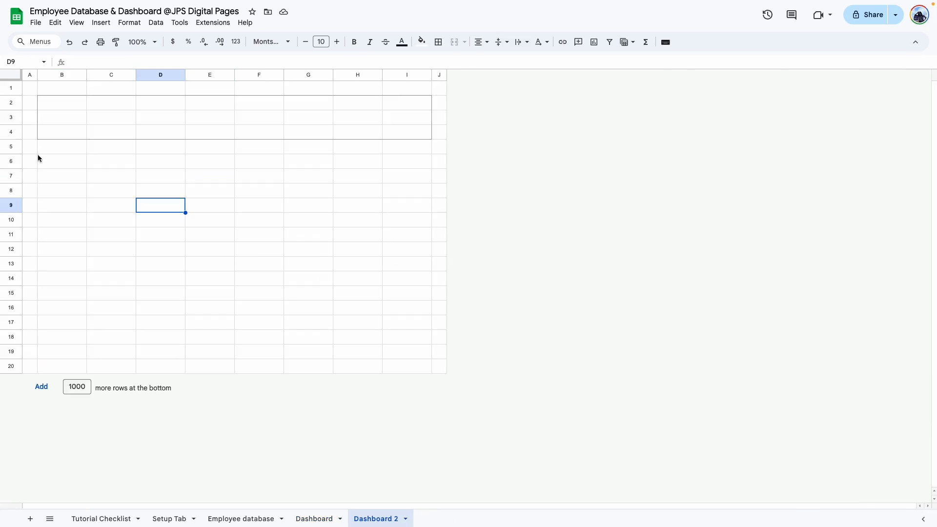
left_click(56, 164)
left_click_drag(56, 164, 67, 312)
left_click(438, 42)
left_click(510, 63)
left_click(294, 203)
- Add an outer border around the header cell B6 on Dashboard 2
left_click(71, 164)
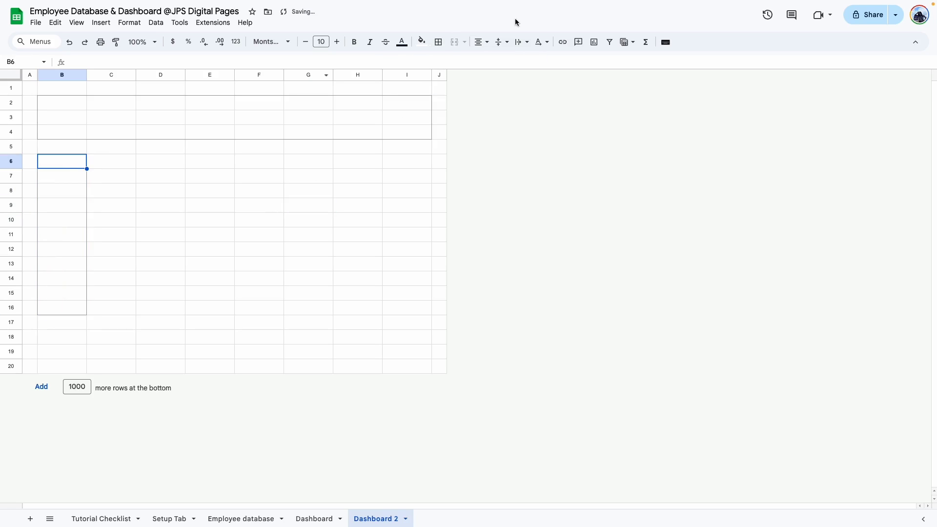
left_click(438, 42)
left_click(508, 63)
left_click(259, 234)
- Copy the formatting of B6:B16 to D6:D16, F6:F16 and H6:H16 on Dashboard 2
mouse_move(67, 161)
left_mouse_down()
mouse_move(84, 253)
mouse_move(82, 309)
left_mouse_up()
left_click(116, 41)
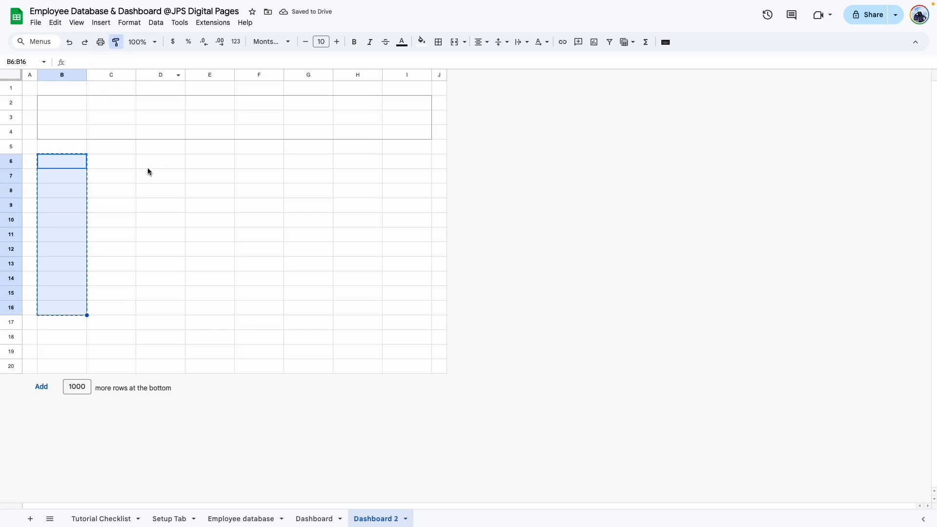
left_click_drag(161, 161, 161, 307)
left_click(116, 42)
left_click(252, 161)
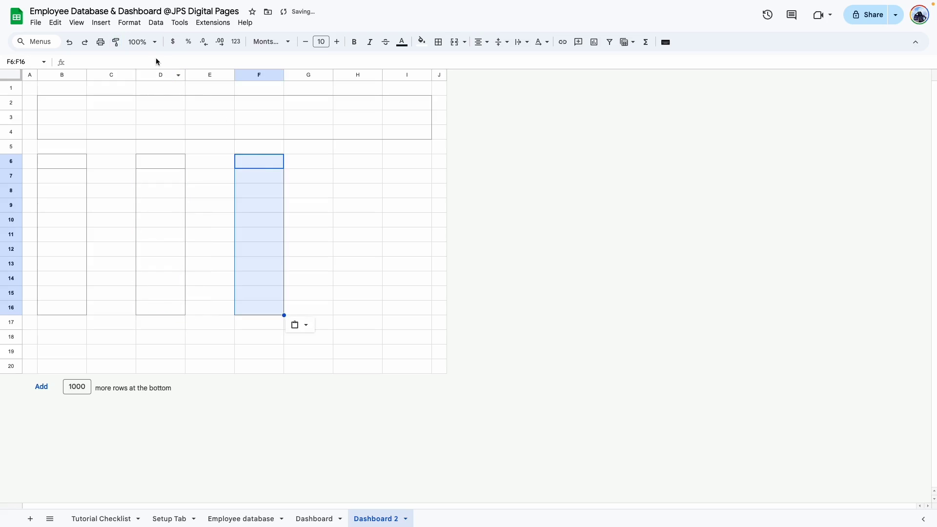
left_click(116, 42)
left_click(342, 161)
left_click(401, 278)
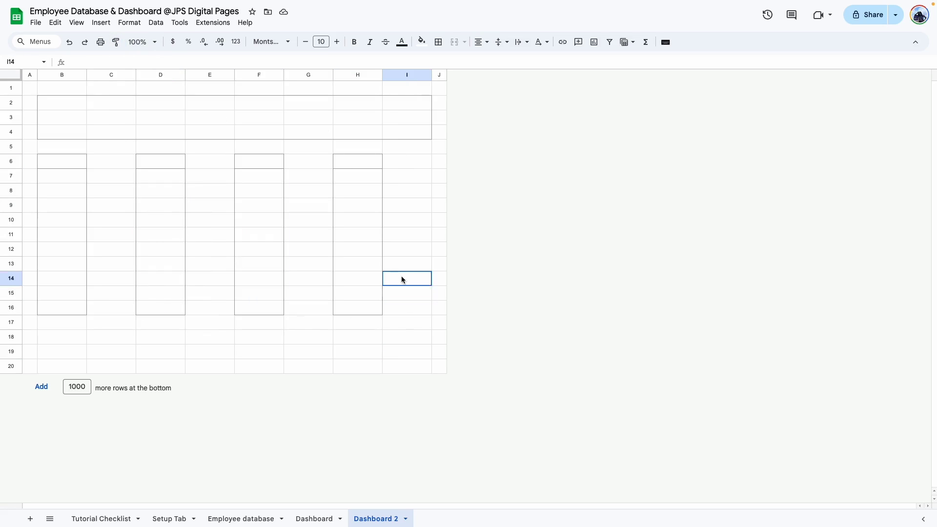
- Merge the header cells H6:I6 and extend the outer border around H6:I16
left_click_drag(360, 161, 405, 308)
left_click(454, 41)
left_click(439, 219)
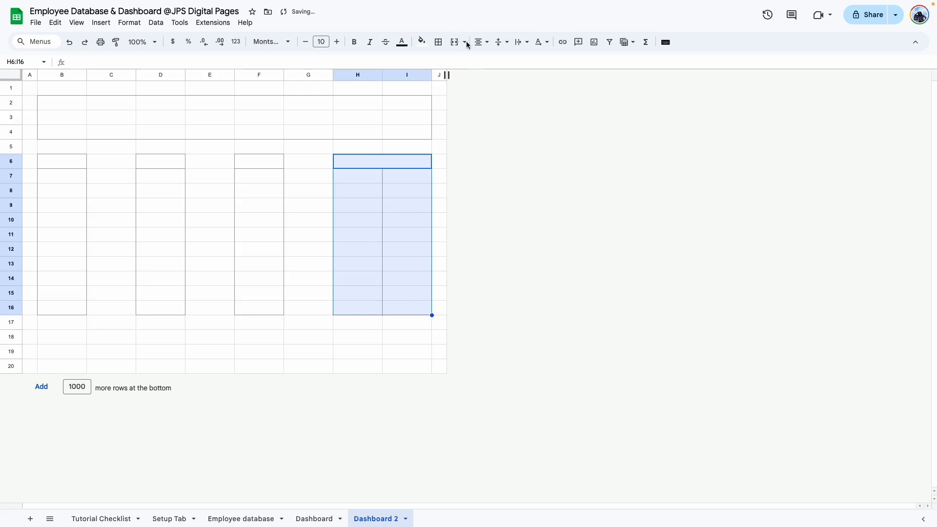
left_click(438, 42)
left_click(439, 293)
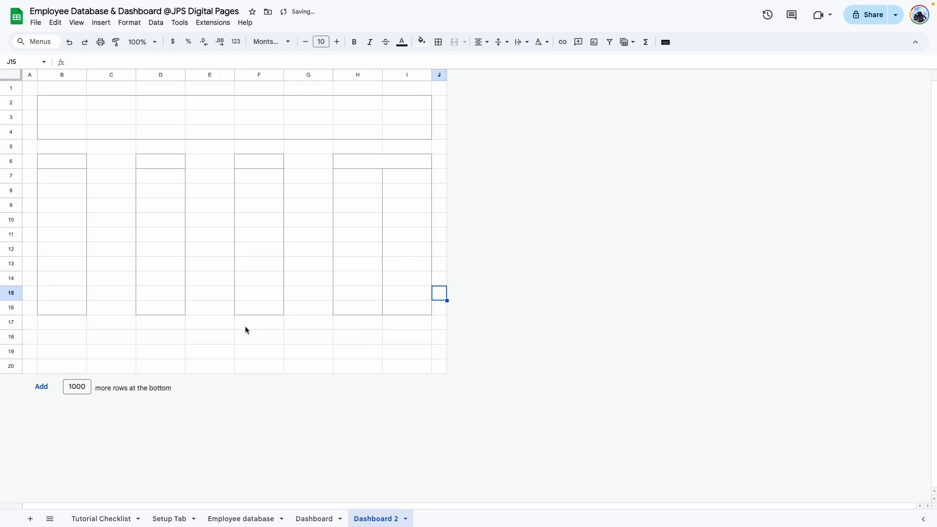
- Resize the spacer columns C, E and G of Dashboard 2 to a width of 30 pixels
left_click(209, 190)
left_click(112, 74)
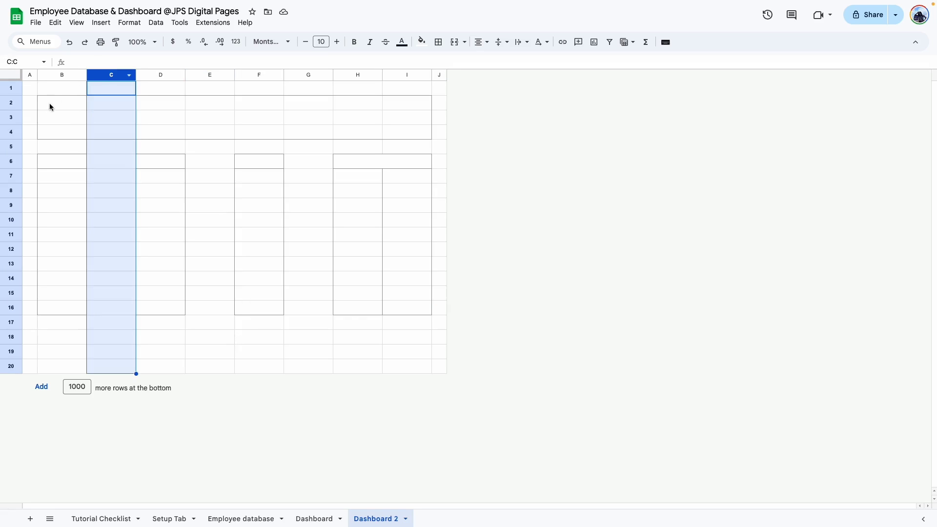
left_click(111, 190)
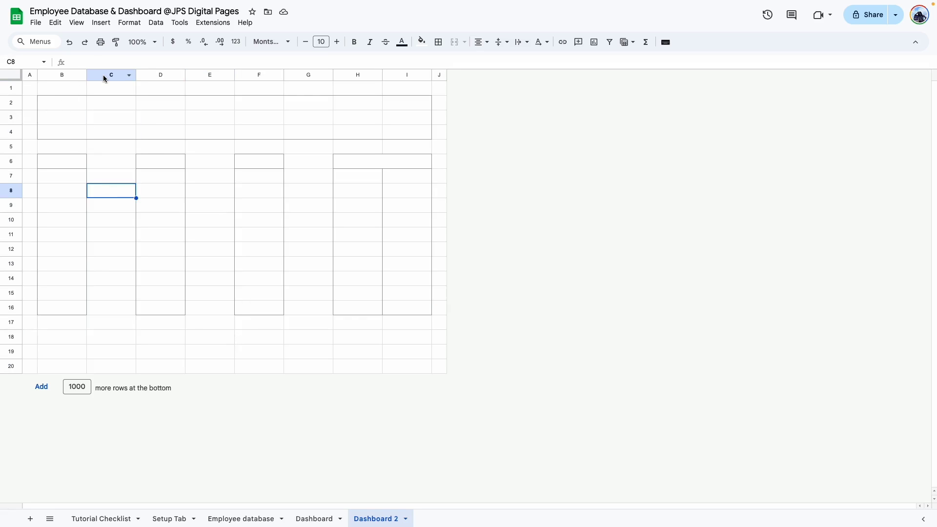
key("ctrl+Right")
left_click(99, 72)
left_click(205, 73, "ctrl")
left_click(298, 72, "ctrl")
right_click(298, 72)
left_click(332, 229)
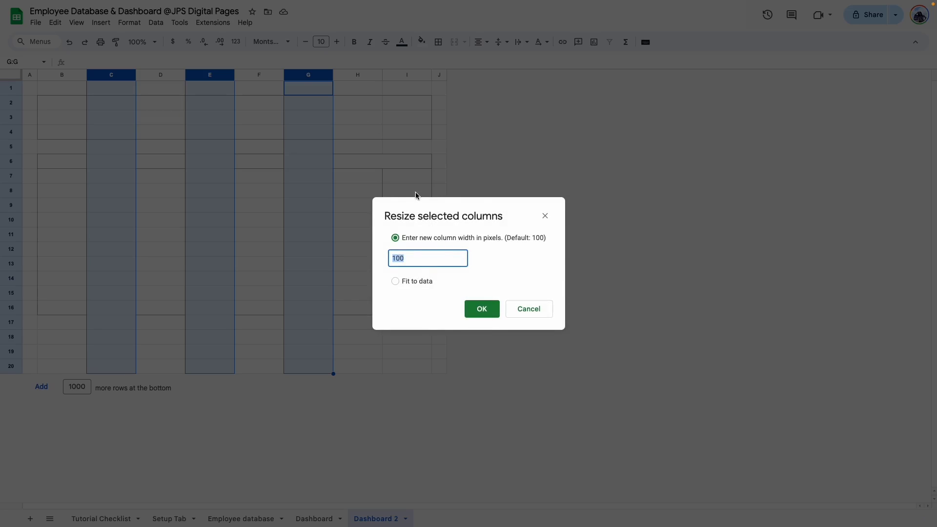
type("30")
key("Return")
left_click(471, 180)
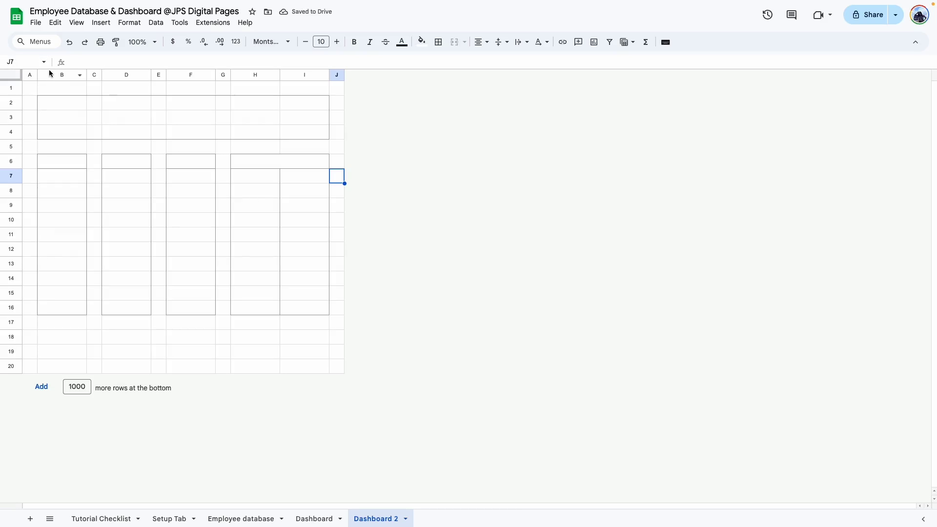
- Resize the content columns B, D, F, H and I of Dashboard 2 to a width of 400 pixels
left_click(48, 74)
left_click(126, 74, "ctrl")
left_click(191, 74, "ctrl")
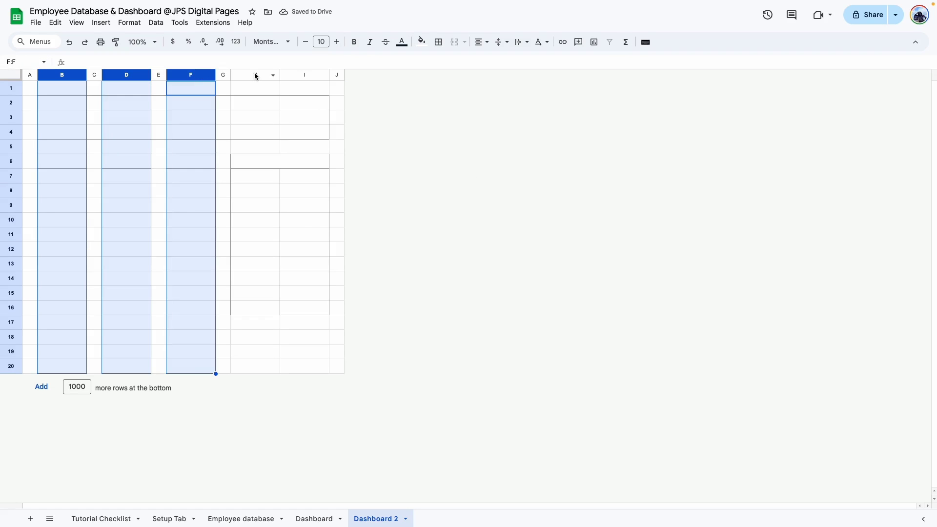
left_click(255, 74, "ctrl")
left_click(306, 74, "ctrl")
right_click(299, 76)
left_click(357, 134)
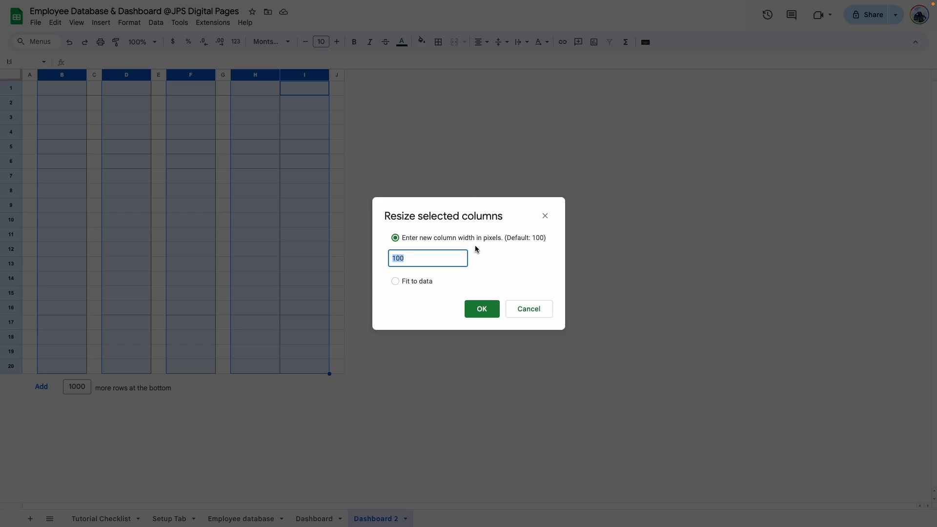
type("400")
key("Return")
left_click(311, 204)
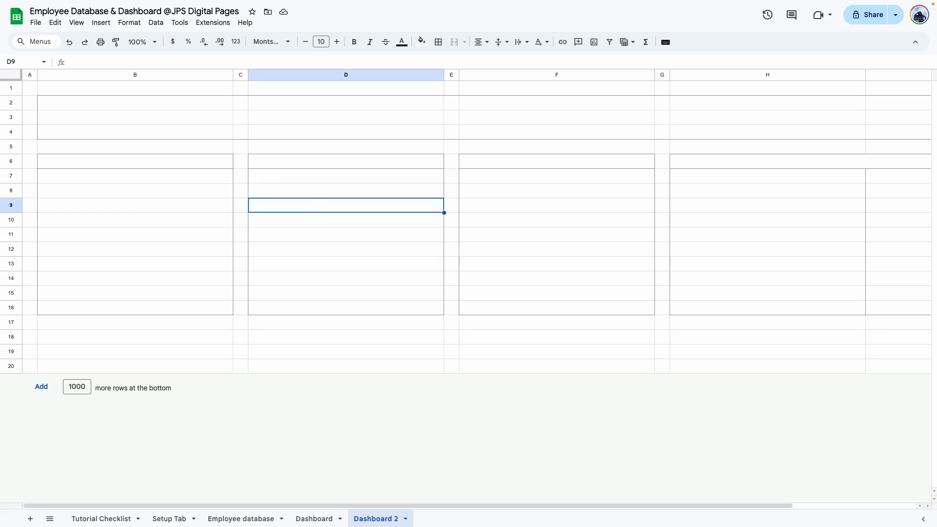
- Set the height of rows 1 to 20 on Dashboard 2 to 40 pixels
left_click_drag(9, 89, 20, 373)
right_click(19, 370)
left_click(94, 271)
type("40")
key("Return")
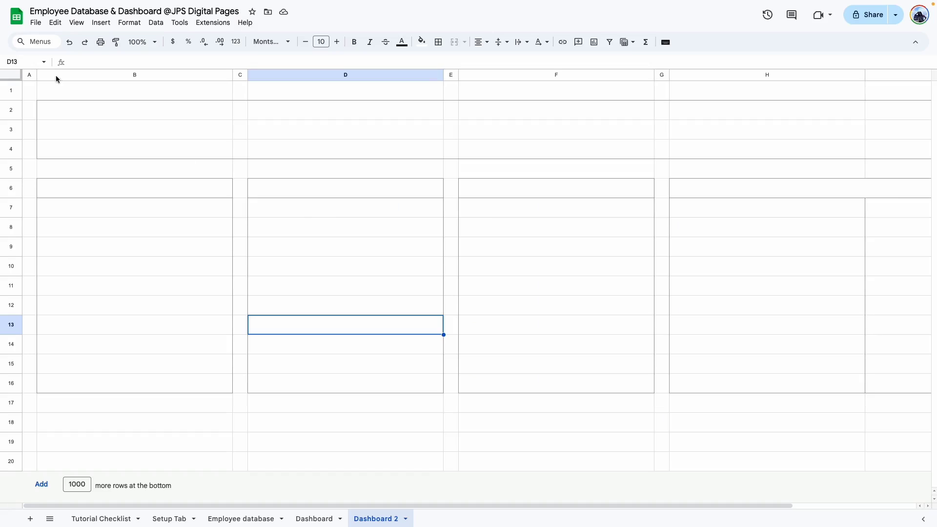
- Widen the narrow margin and spacer columns A, C, E, G and J slightly to one equal width
left_click(28, 75)
left_click(240, 74, "ctrl")
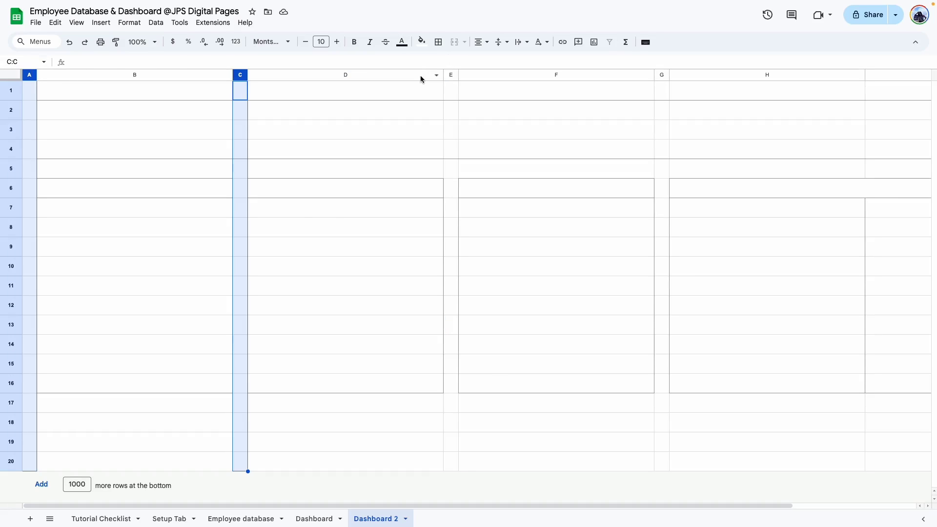
left_click(451, 74, "ctrl")
left_click(661, 75, "ctrl")
left_click_drag(669, 75, 674, 75)
left_click(356, 247)
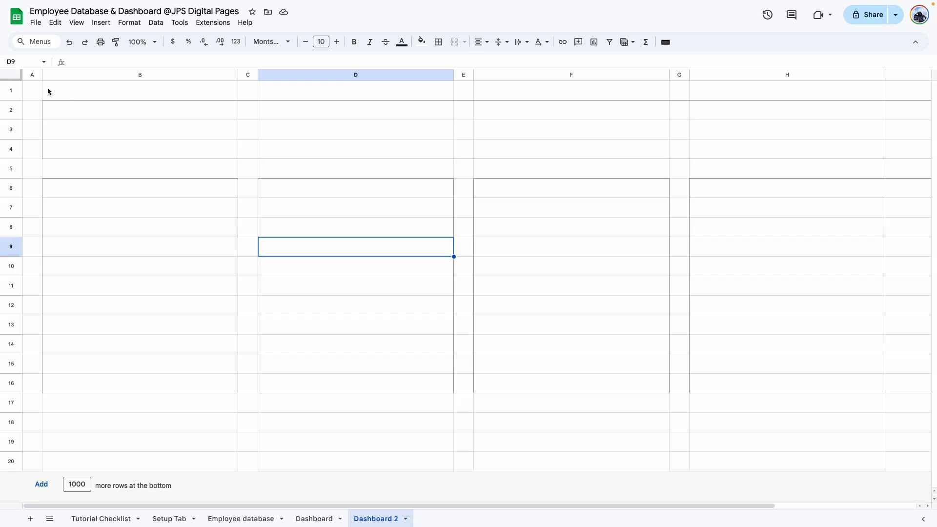
- Apply an outer border around B18:D18 on Dashboard 2, following the Department Distribution header on the template Dashboard sheet
left_click(341, 441)
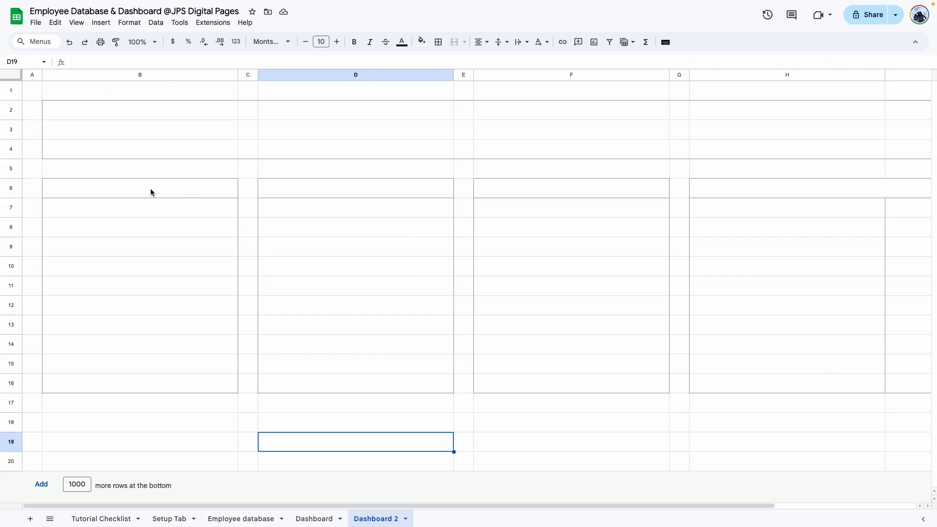
left_click_drag(537, 207, 601, 388)
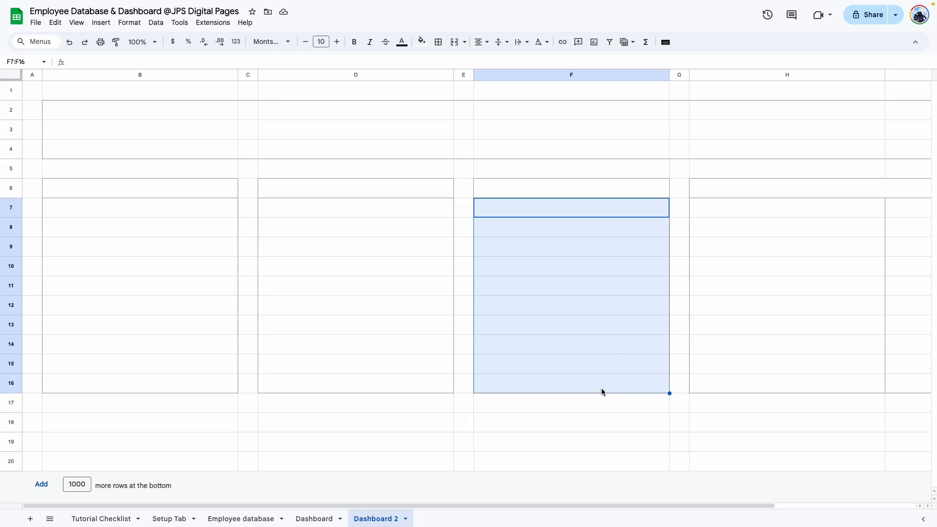
key("ctrl+shift+Page_Up")
scroll(467, 396, "down", 3)
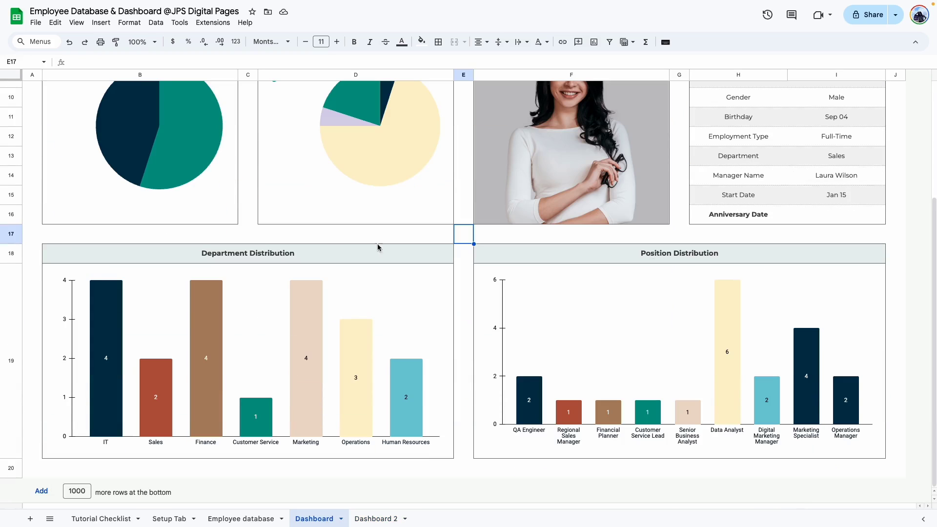
left_click(68, 259)
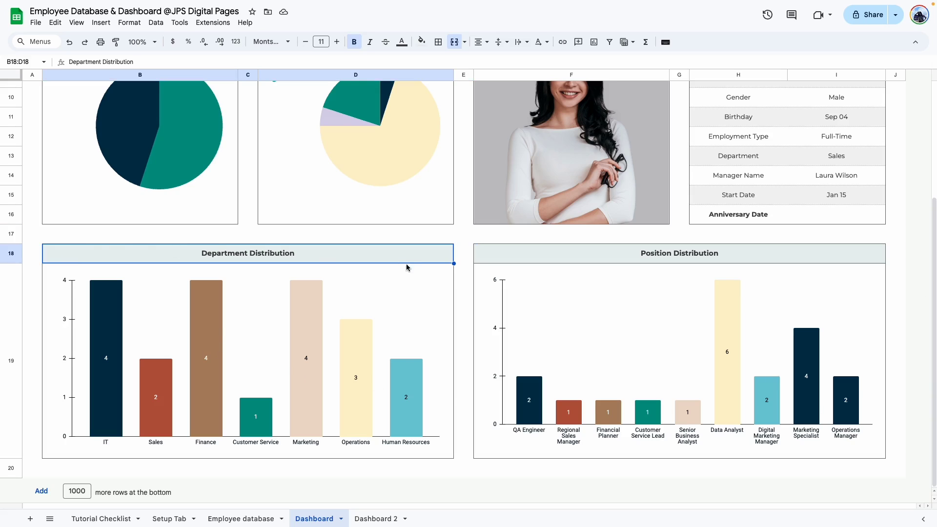
left_click(47, 268)
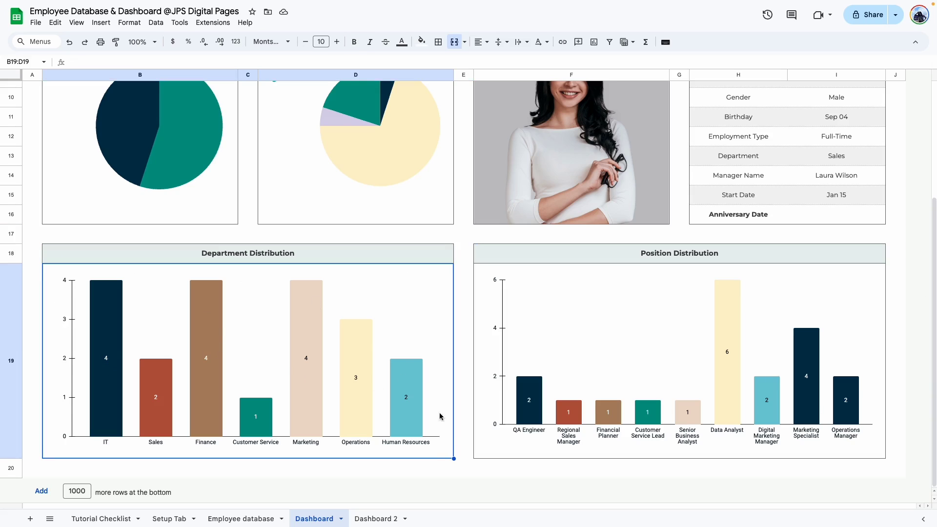
left_click(374, 518)
left_click(12, 405)
left_click_drag(63, 427, 374, 433)
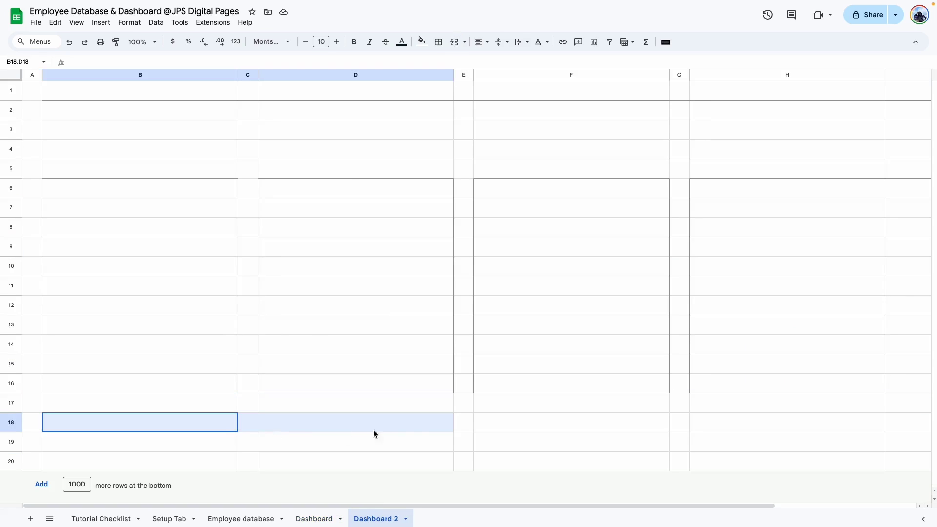
left_click(439, 41)
left_click(508, 62)
left_click(572, 425)
- Set the height of row 19 on Dashboard 2 to 400 pixels
left_click(100, 445)
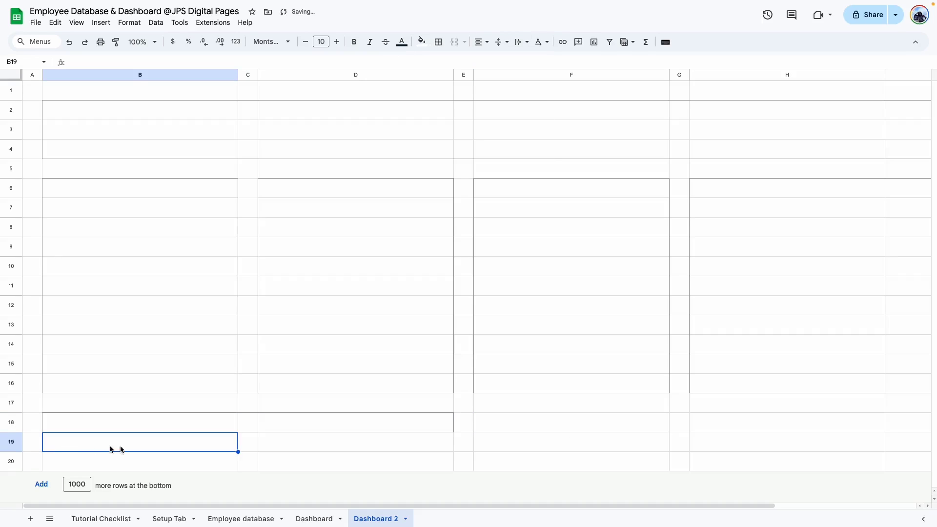
left_click(383, 443)
left_click(11, 441)
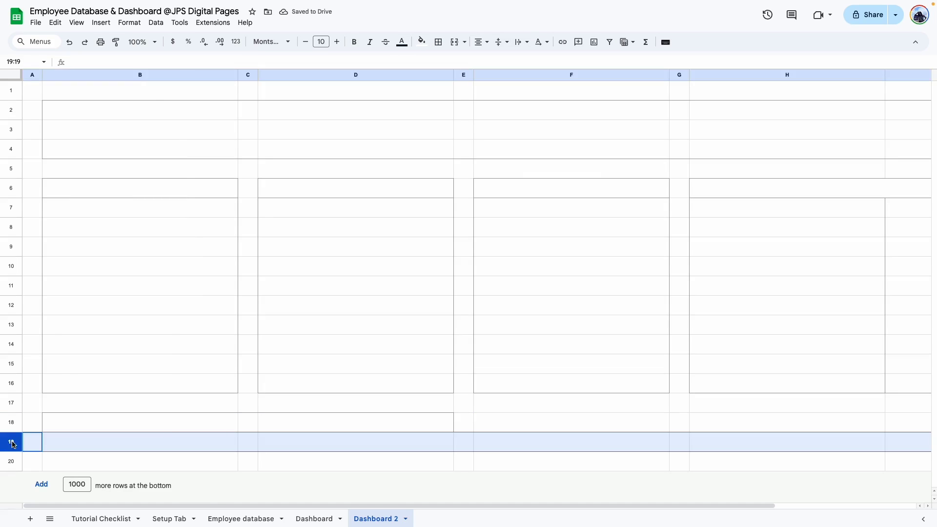
right_click(11, 442)
left_click(39, 342)
type("400")
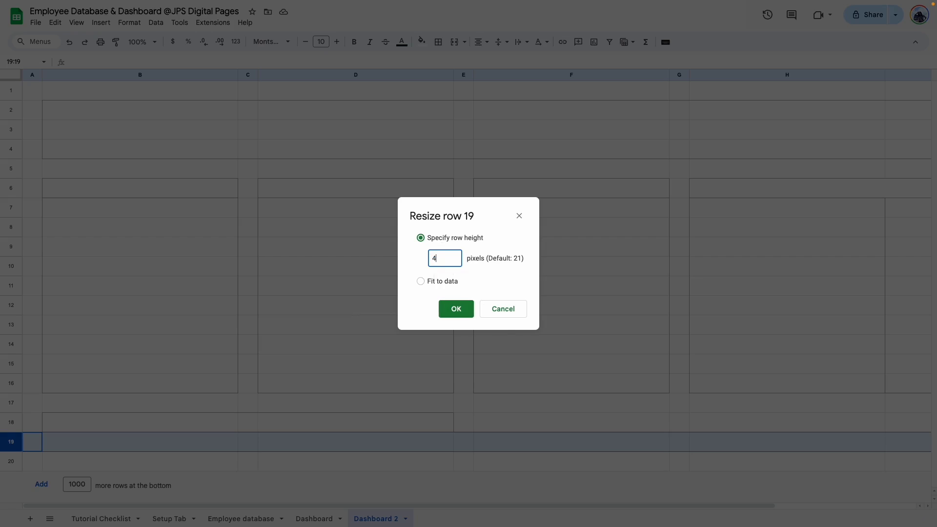
key("Return")
- Apply an outer border around B18:D19 and merge the header cells B18:D18
left_click_drag(96, 250, 422, 393)
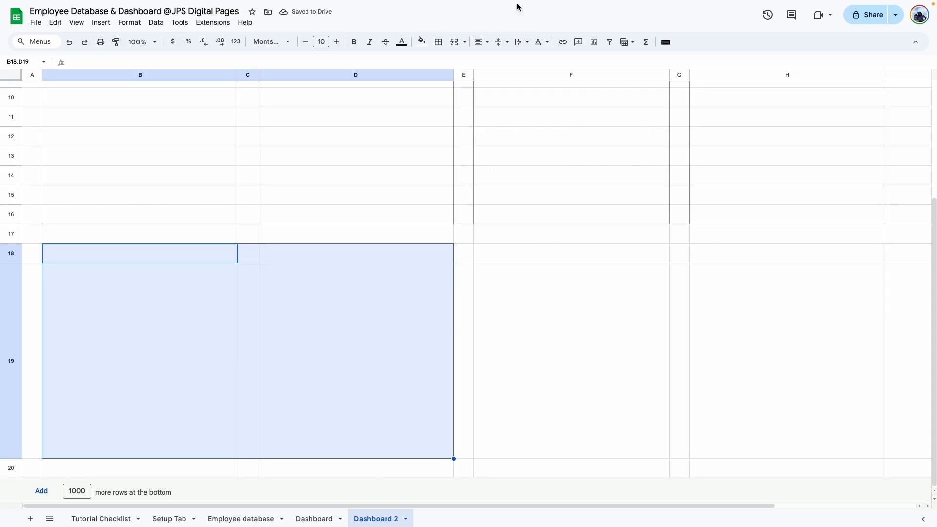
left_click_drag(113, 248, 391, 259)
left_click(454, 41)
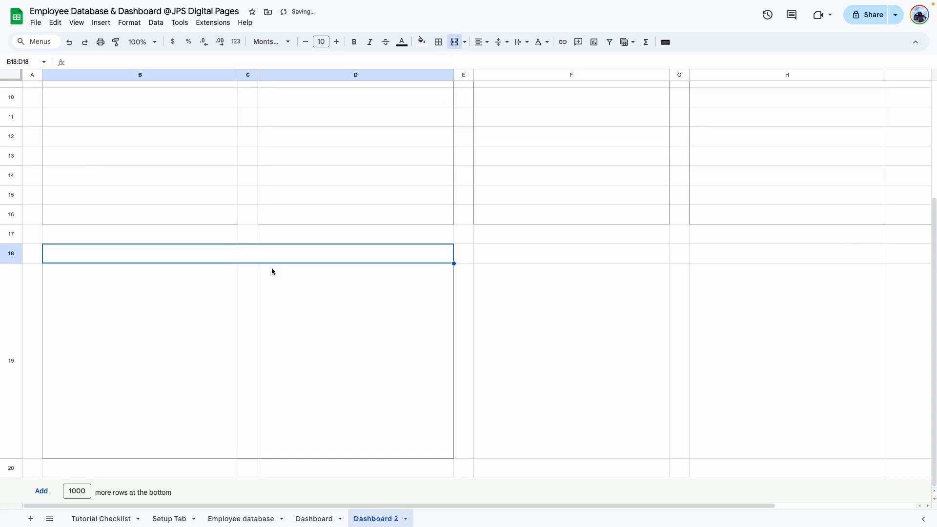
- Copy the formatting of the chart block B18:D19 to F18:H19
left_click(316, 353, "shift")
left_click(115, 43)
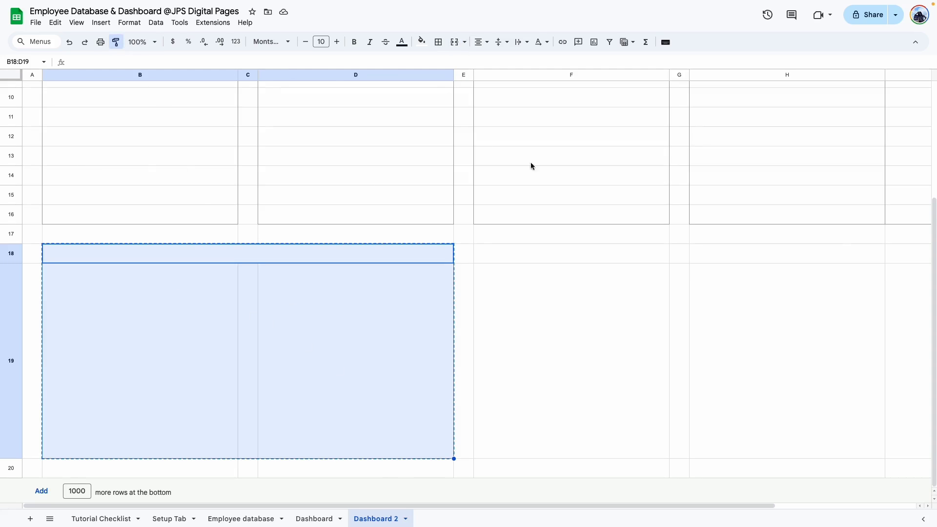
left_click(481, 253)
left_click(166, 320)
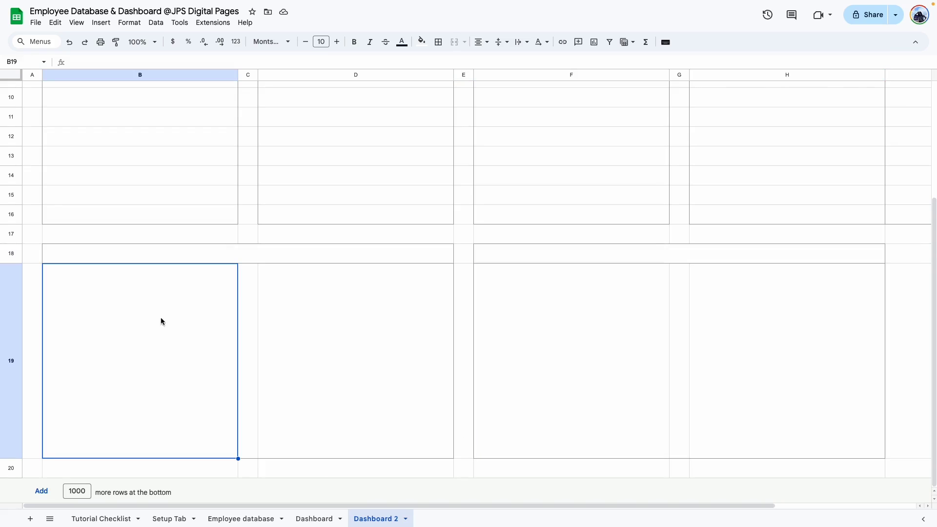
key("Right")
key("Right")
left_click_drag(182, 246, 339, 299)
left_click_drag(523, 262, 667, 400)
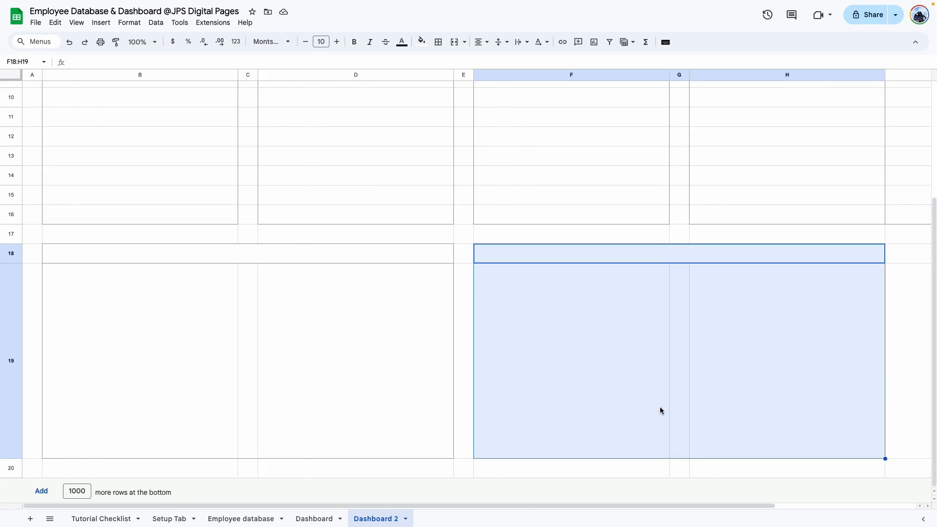
left_click(667, 400)
- Zoom the Dashboard 2 sheet out to 75%
scroll(667, 400, "right", 3)
left_click_drag(526, 506, 484, 505)
left_click(151, 42)
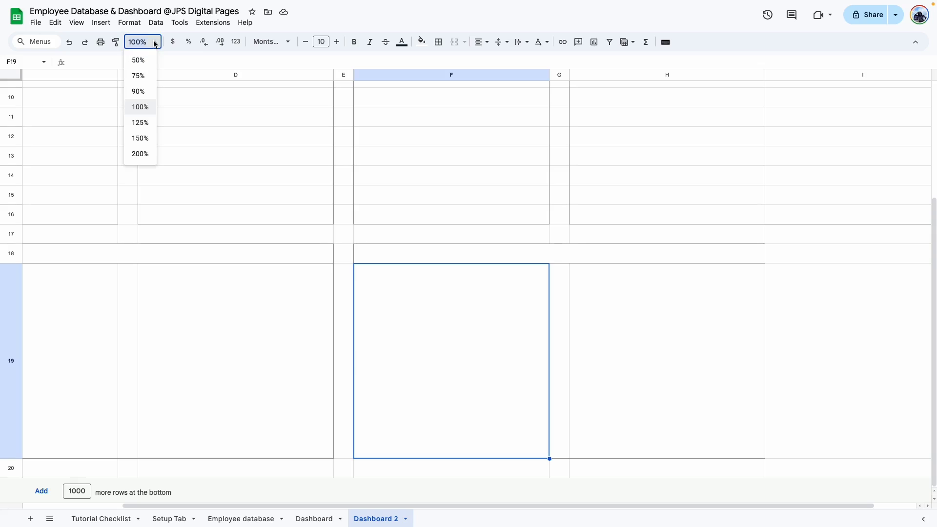
left_click(138, 76)
left_click_drag(565, 73, 706, 78)
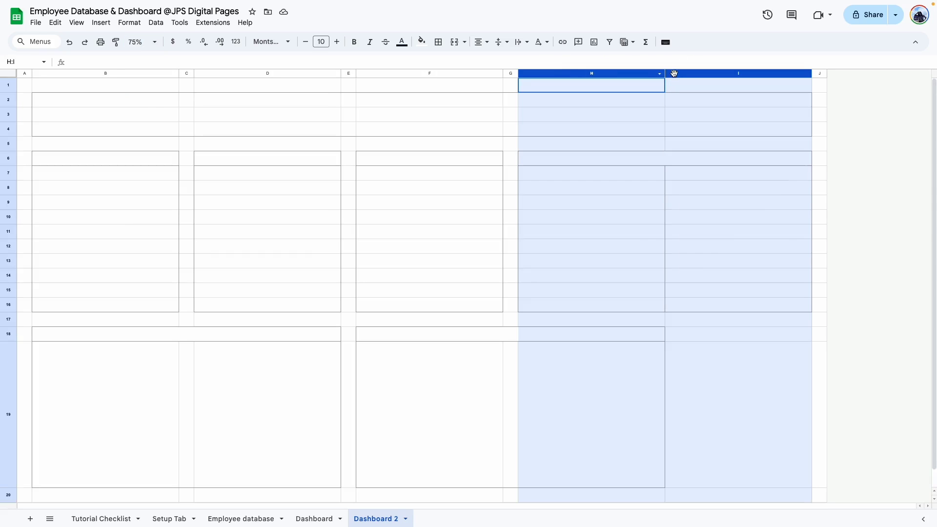
left_click(577, 73)
right_click(578, 74)
left_click(636, 232)
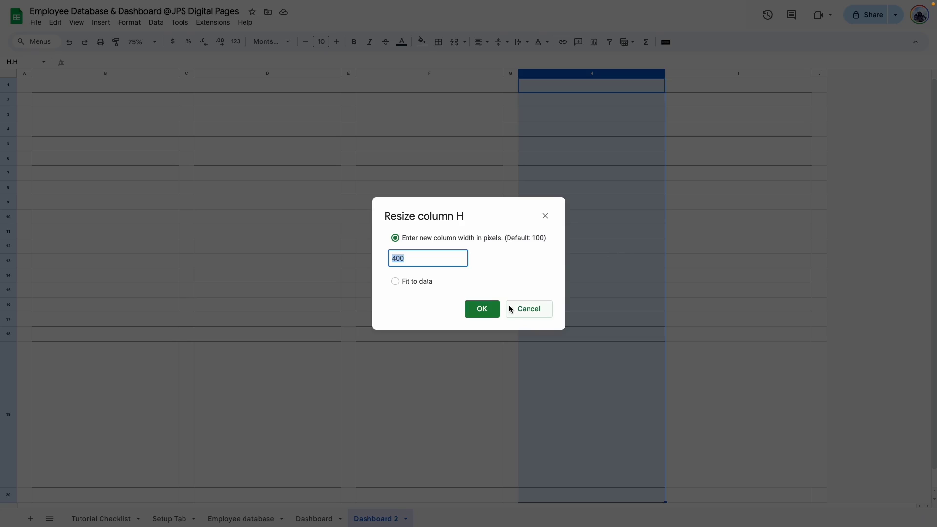
left_click(527, 310)
- Set the width of columns H and I on Dashboard 2 to 200 pixels each
left_click_drag(556, 73, 710, 74)
right_click(709, 76)
left_click(765, 236)
type("200")
key("Return")
left_click(672, 319)
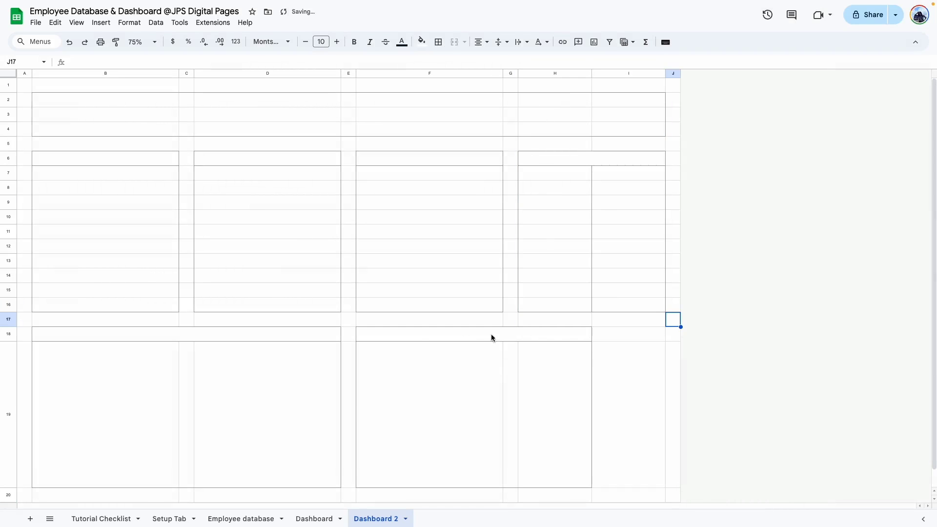
- Merge the header cells F18:I18 and replace the borders of F19:I19 with a single outer border
left_click_drag(376, 338, 634, 334)
left_click(455, 42)
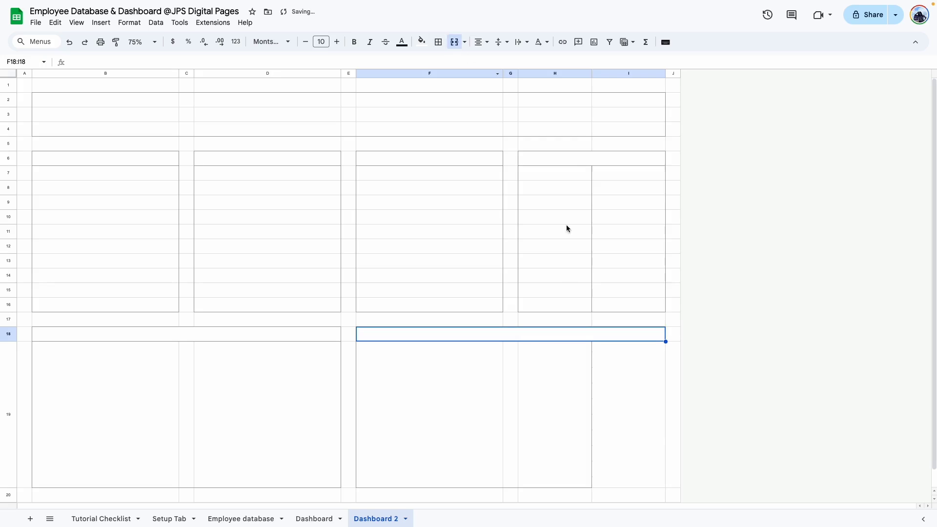
left_click_drag(436, 388, 663, 429)
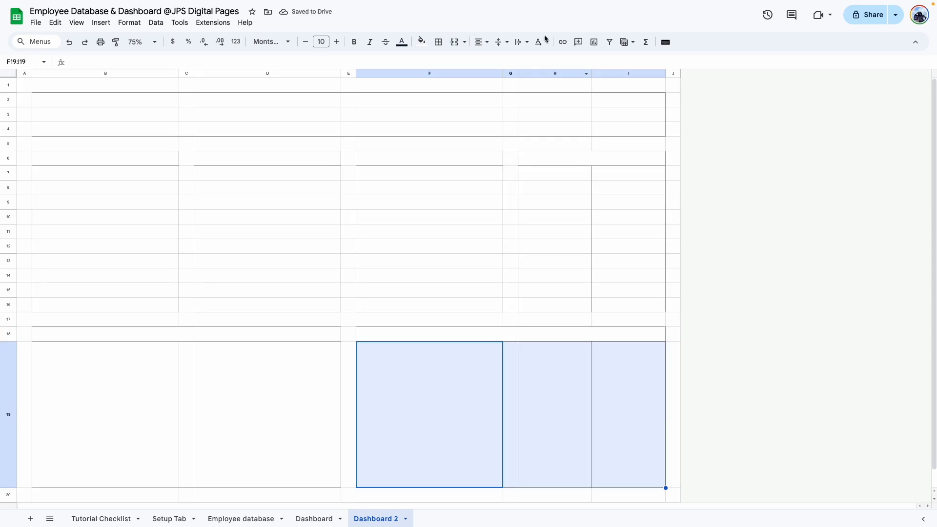
left_click(438, 42)
left_click(507, 79)
left_click(438, 42)
left_click(763, 347)
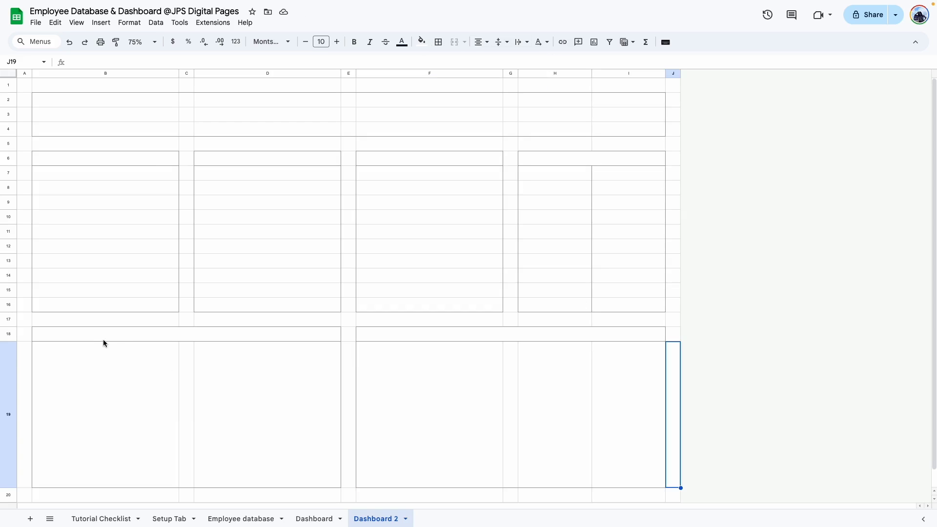
left_click_drag(101, 341, 270, 413)
left_click_drag(391, 333, 592, 426)
left_click(587, 426)
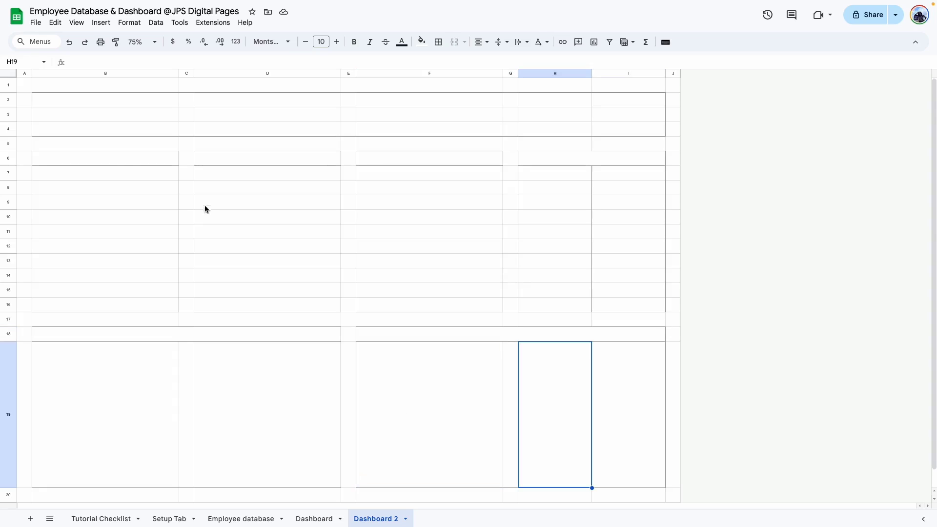
- Hide the gridlines on the Dashboard 2 sheet
left_click(77, 22)
mouse_move(104, 41)
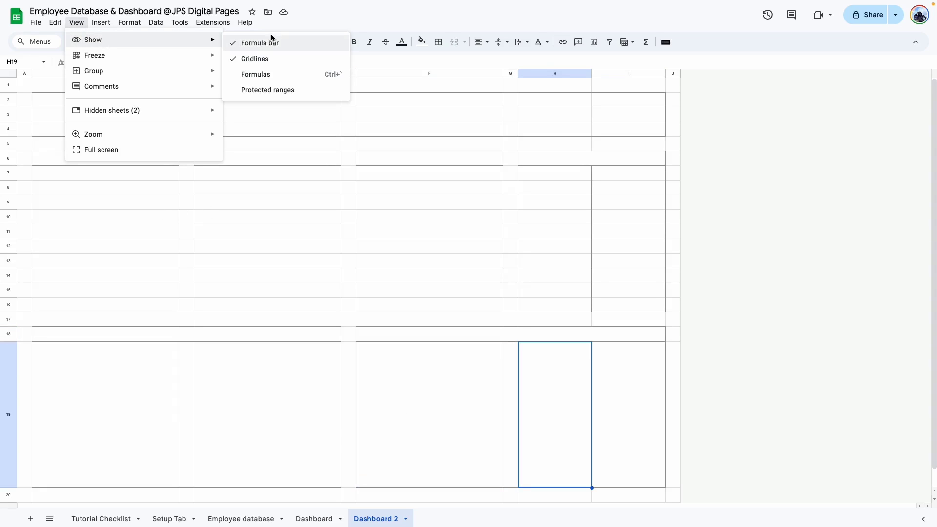
left_click(261, 58)
left_click(777, 455)
scroll(777, 295, "down", 1)
scroll(780, 291, "up", 1)
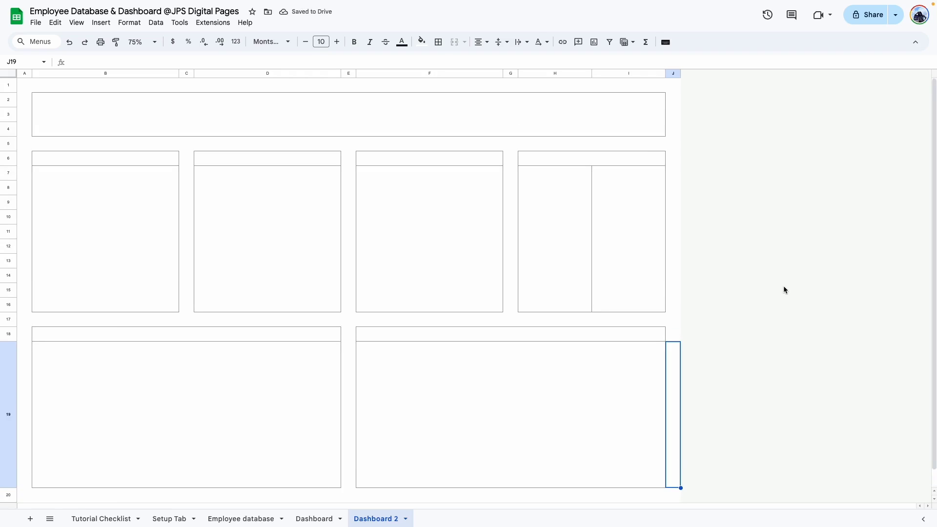
- Try the Earthy theme on the spreadsheet and view its font and color settings
left_click_drag(74, 99, 633, 134)
left_click(421, 42)
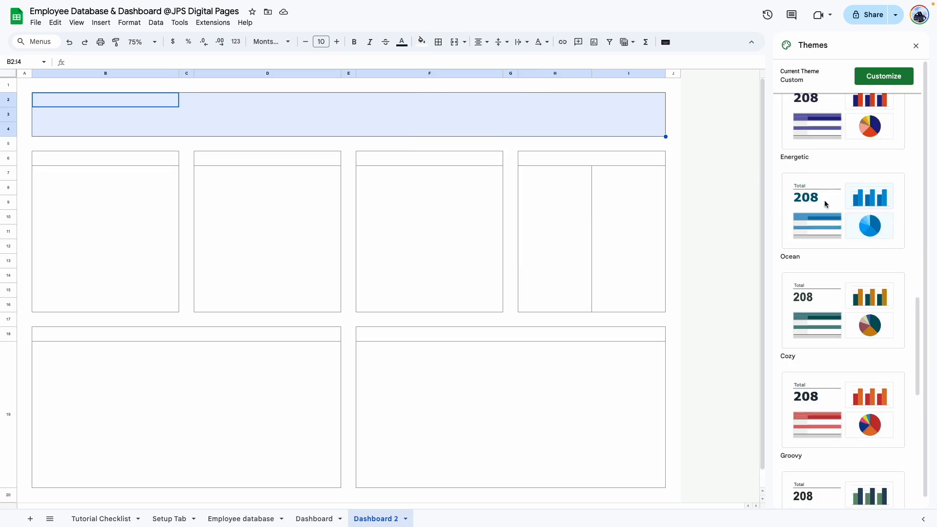
scroll(847, 215, "down", 10)
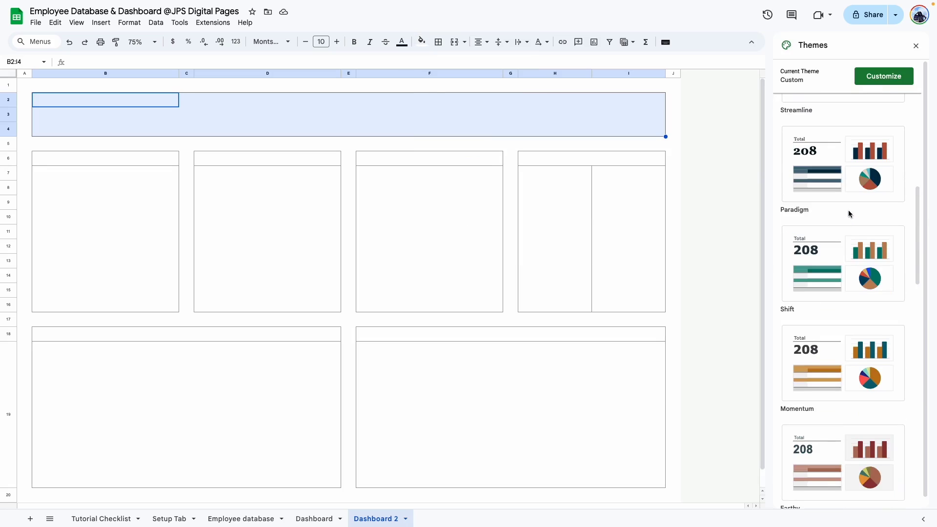
left_click(855, 332)
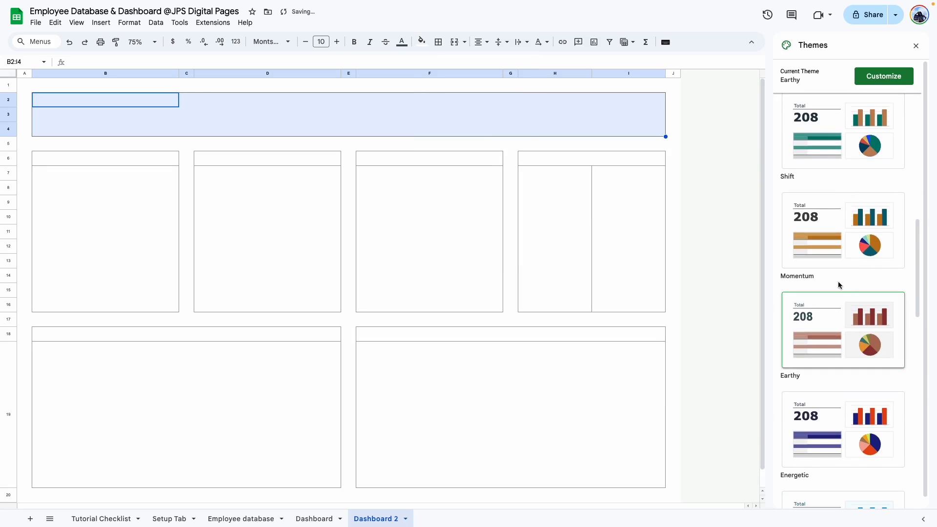
left_click(885, 77)
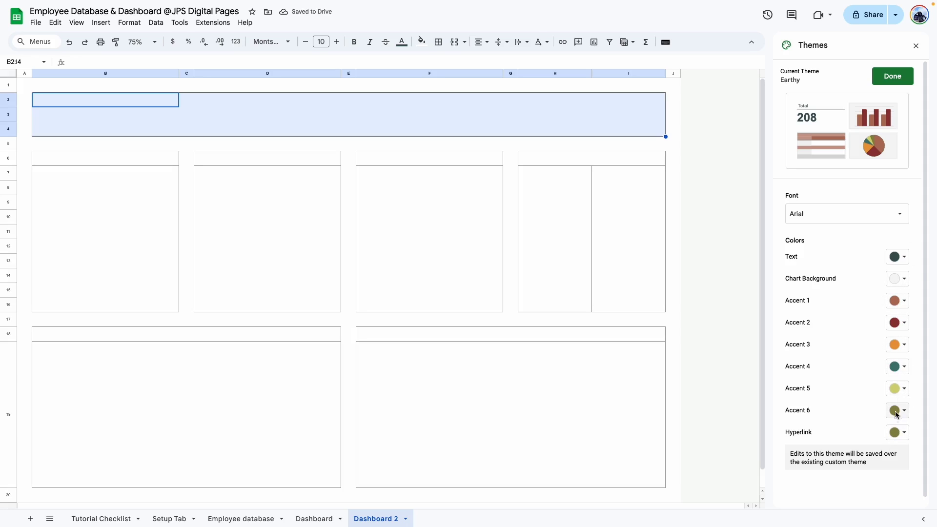
left_click(893, 73)
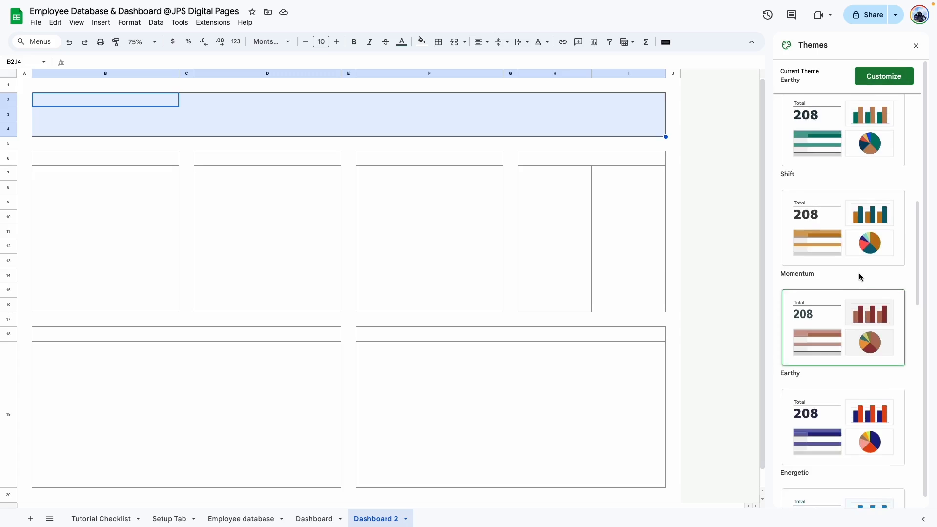
- Apply the Vintage theme to the spreadsheet
scroll(859, 276, "down", 15)
left_click(858, 254)
left_click(555, 247)
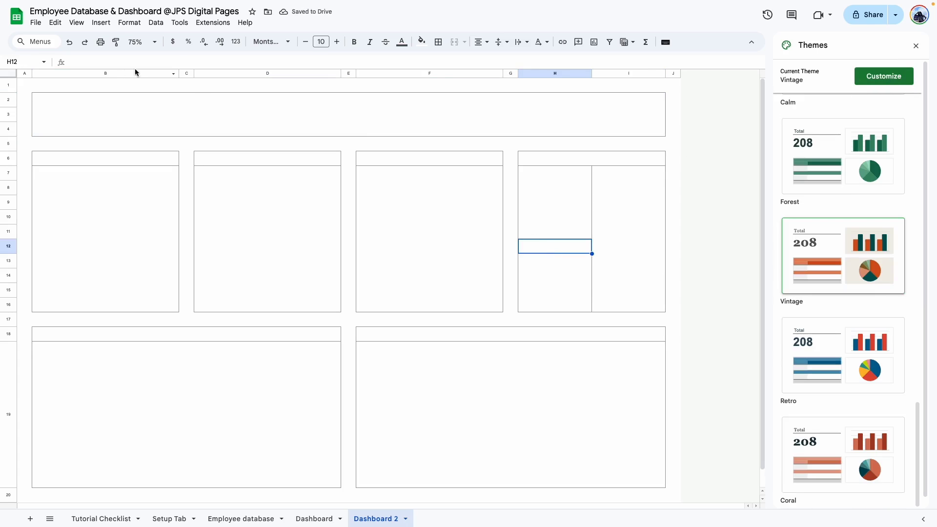
- Fill the summary block B2:I4 with the light beige theme color
left_click_drag(53, 95, 616, 129)
left_click(422, 42)
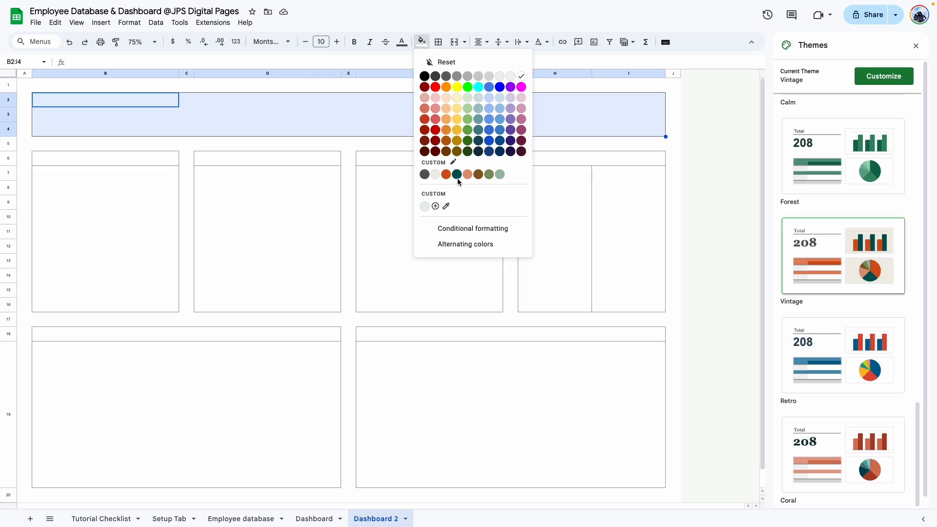
left_click(435, 174)
left_click(673, 232)
- Fill the four header cells in row 6, at B6, D6, F6 and H6, with the light green theme color
left_click(161, 159)
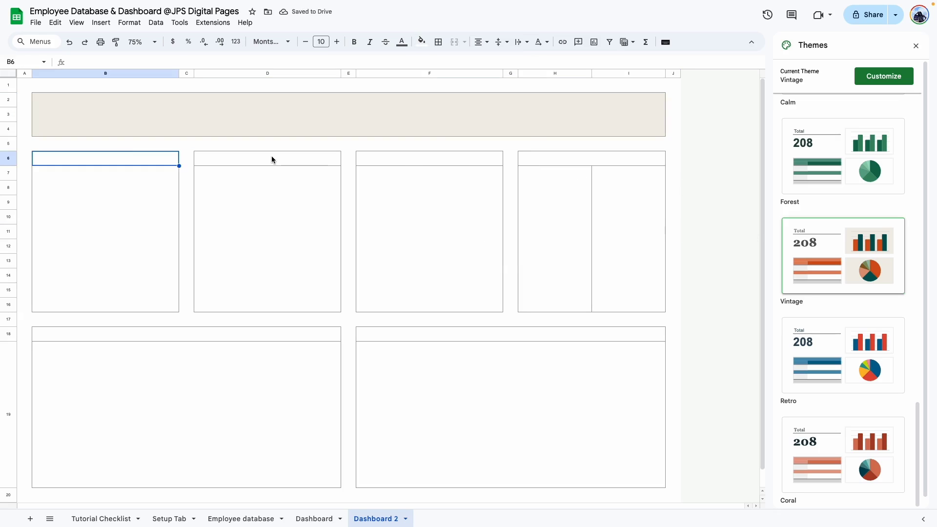
left_click(272, 159, "ctrl")
left_click(429, 159, "ctrl")
left_click(591, 159, "ctrl")
left_click(422, 42)
left_click(447, 174)
- Fill the two chart headers in row 18, B18:D18 and F18:I18, with the light beige theme color
left_click(98, 334)
left_click(510, 335, "ctrl")
left_click(673, 365)
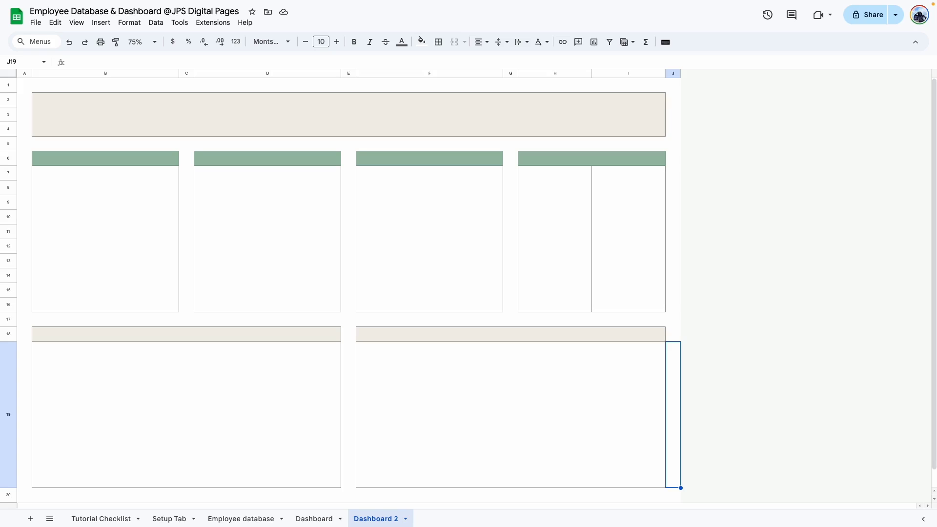
left_click(672, 304)
- Add grey dotted inner horizontal borders to the employee details block H7:I16
left_click_drag(525, 173, 623, 299)
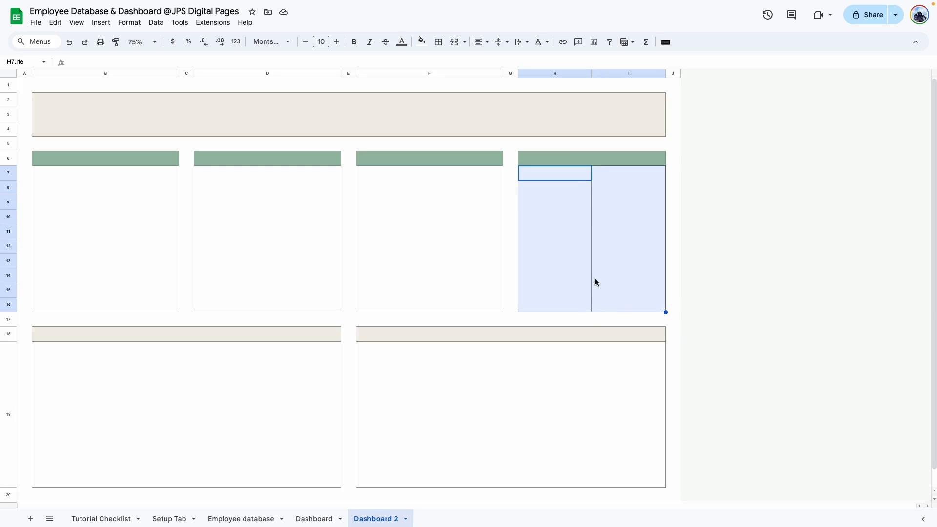
left_click(437, 42)
left_click(529, 67)
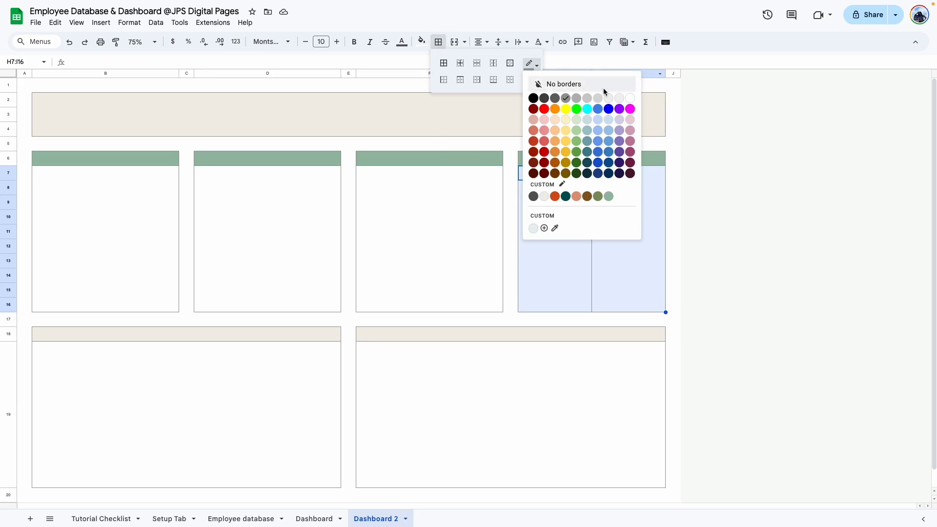
left_click(587, 101)
left_click(532, 78)
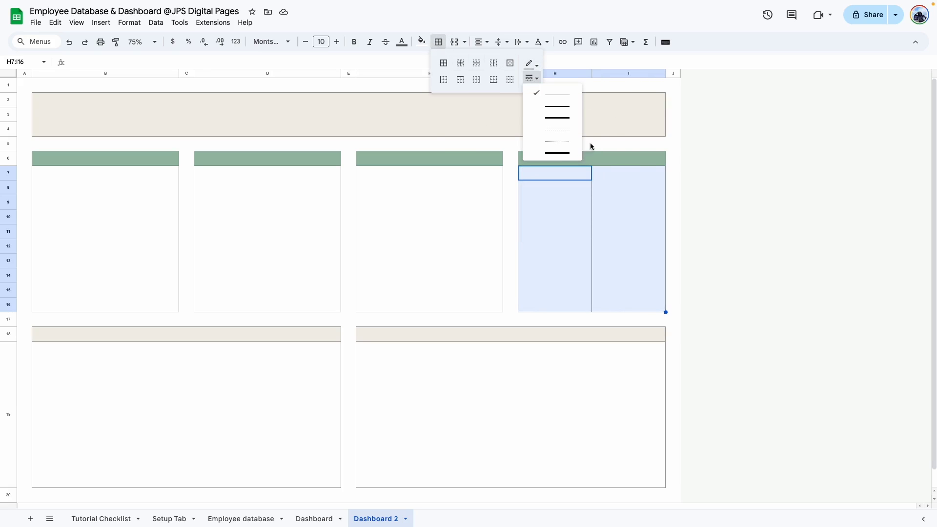
left_click(554, 131)
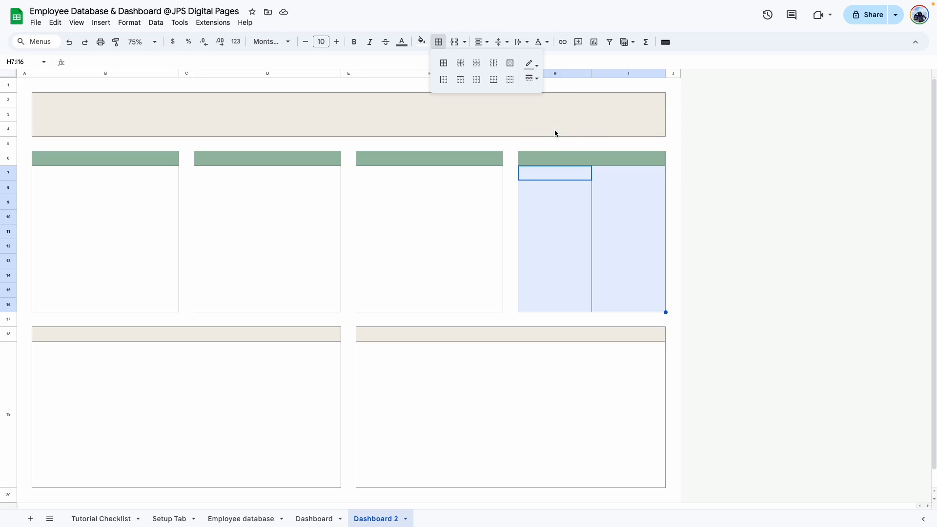
left_click(477, 63)
left_click(673, 261)
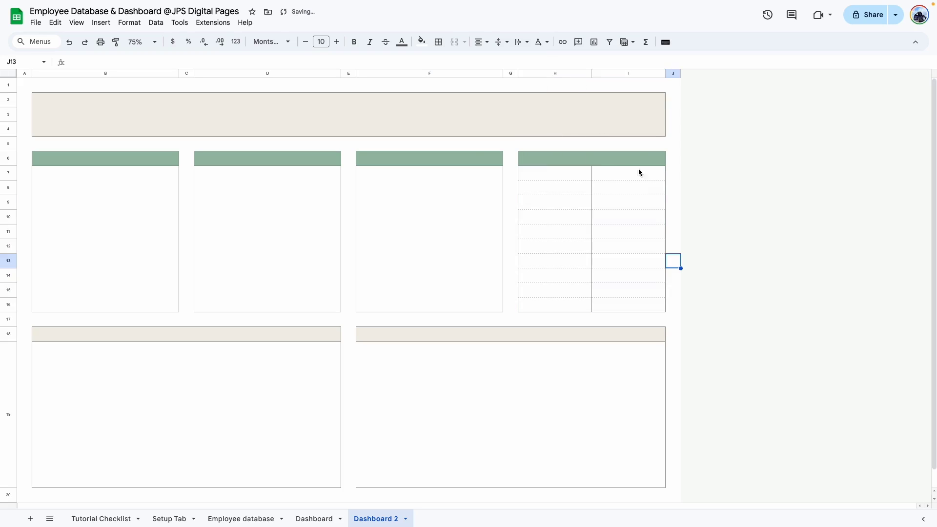
- Apply grey alternating row colors without a header to H7:I16 on Dashboard 2, following the employee details block on the template Dashboard
key("ctrl+shift+Page_Up")
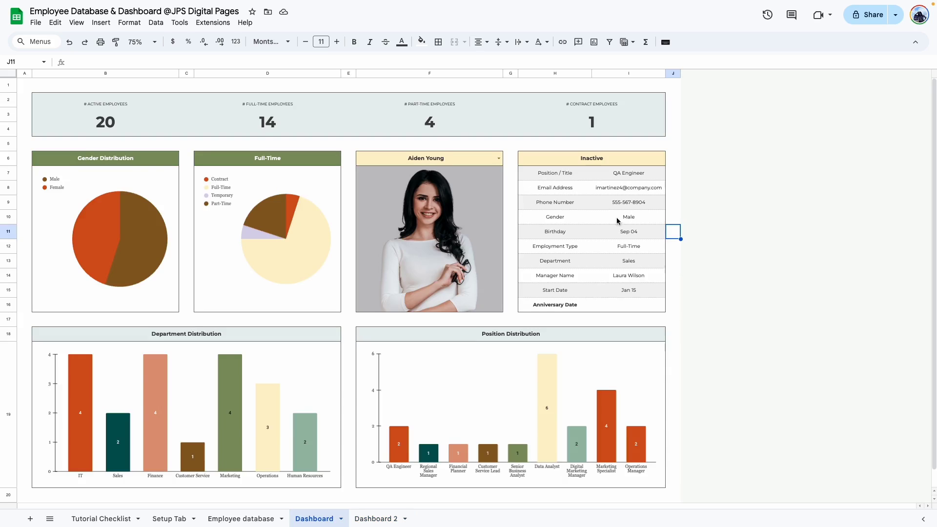
left_click(555, 173)
key("Down")
key("Down")
key("Down")
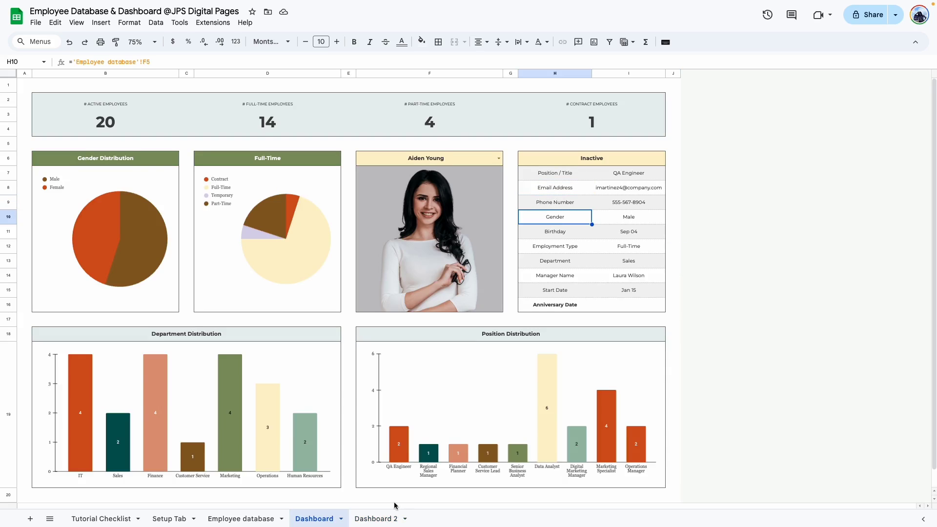
left_click(386, 517)
left_click_drag(532, 172, 639, 306)
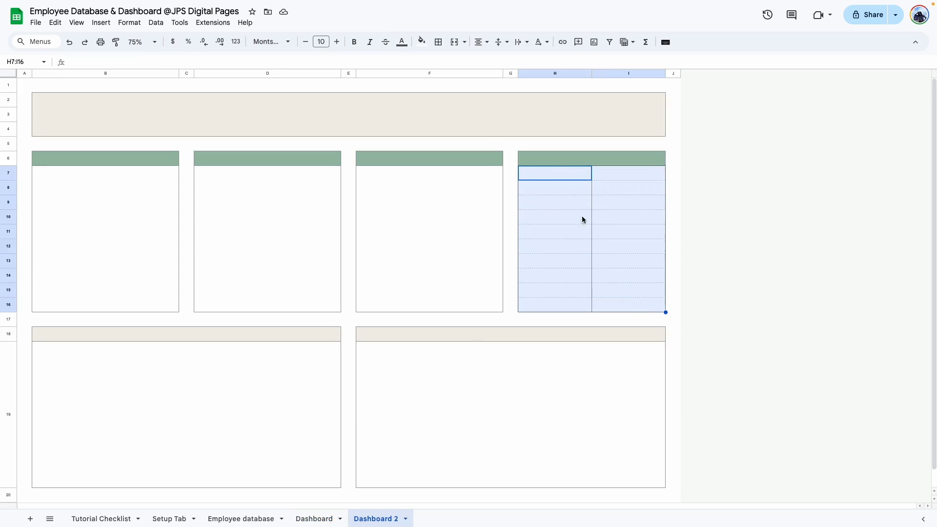
left_click(421, 42)
left_click(464, 247)
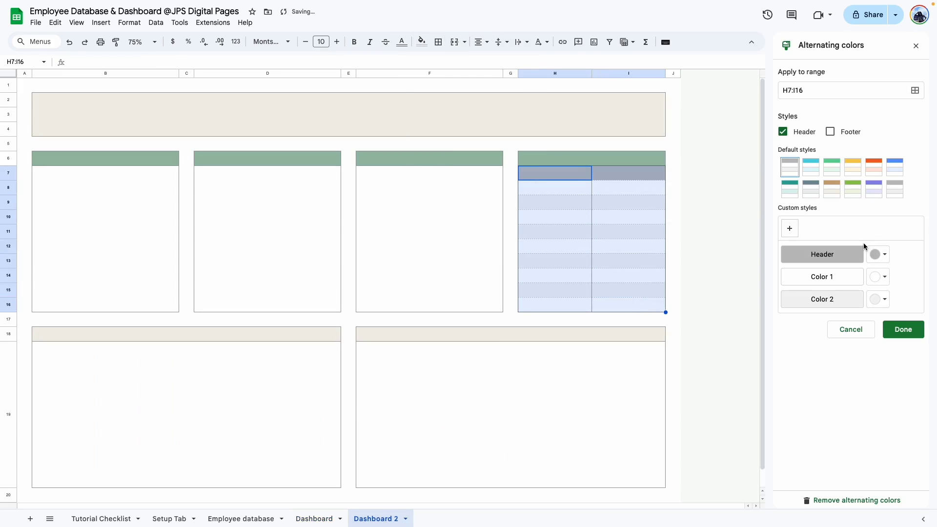
left_click(783, 132)
left_click(673, 305)
left_click(673, 390)
left_click(672, 305)
- Open the Tutorial Checklist sheet, zoom it to 150% and select the Dashboard structure item
left_click(102, 518)
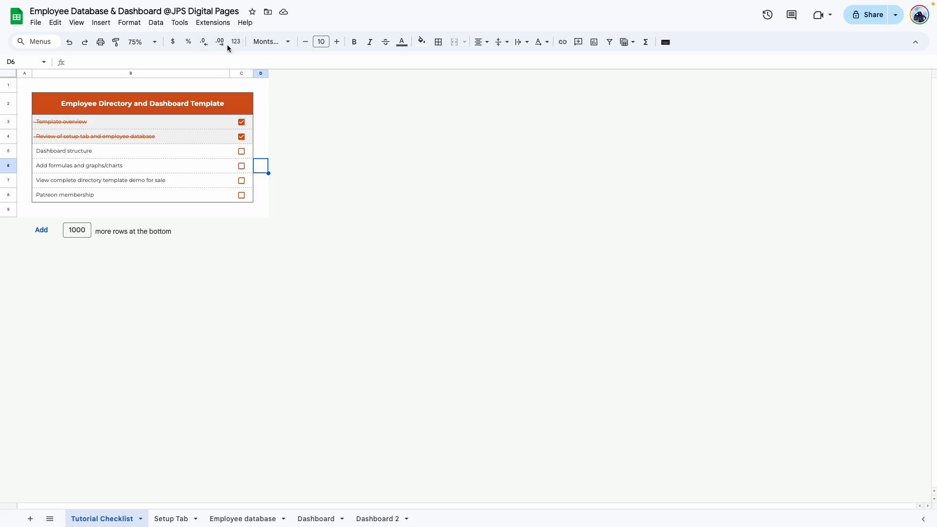
left_click(142, 42)
left_click(139, 139)
left_click(122, 237)
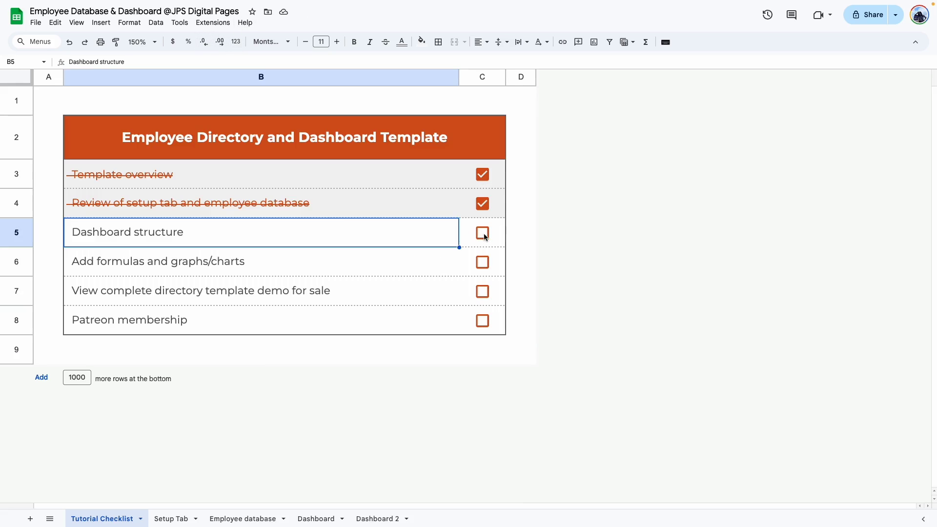
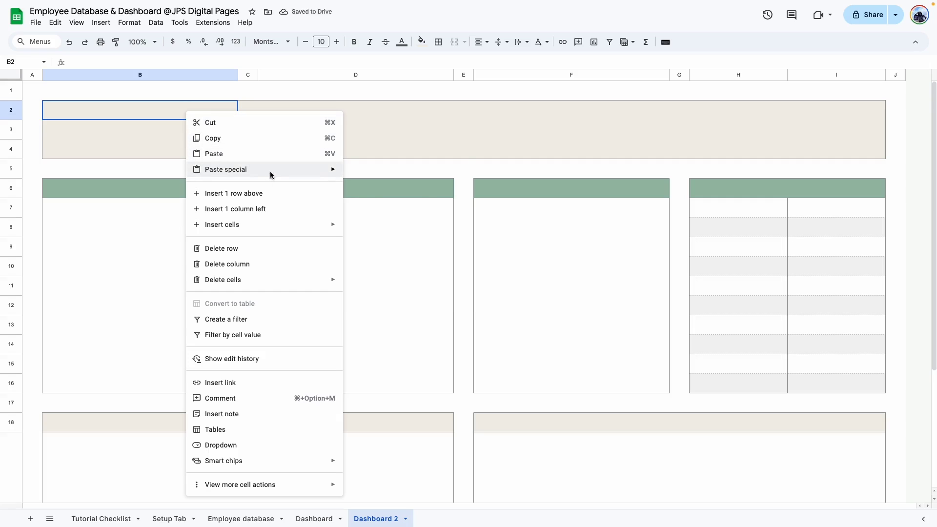
- Paste the copied employee count labels into row 2 of Dashboard 2 starting at B2, and merge H2:I2 for # CONTRACT EMPLOYEES
left_click(388, 171)
left_click(738, 110)
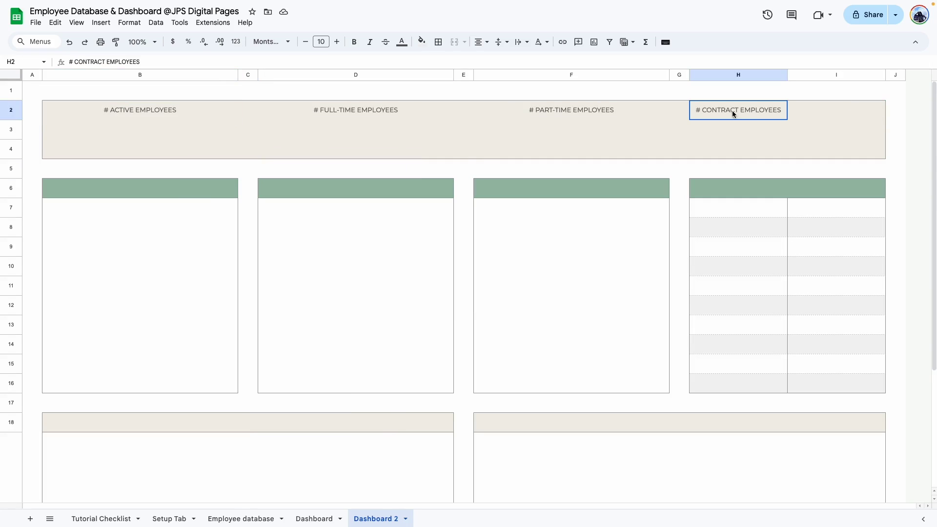
left_click(836, 109, "shift")
left_click(454, 41)
left_click(738, 148)
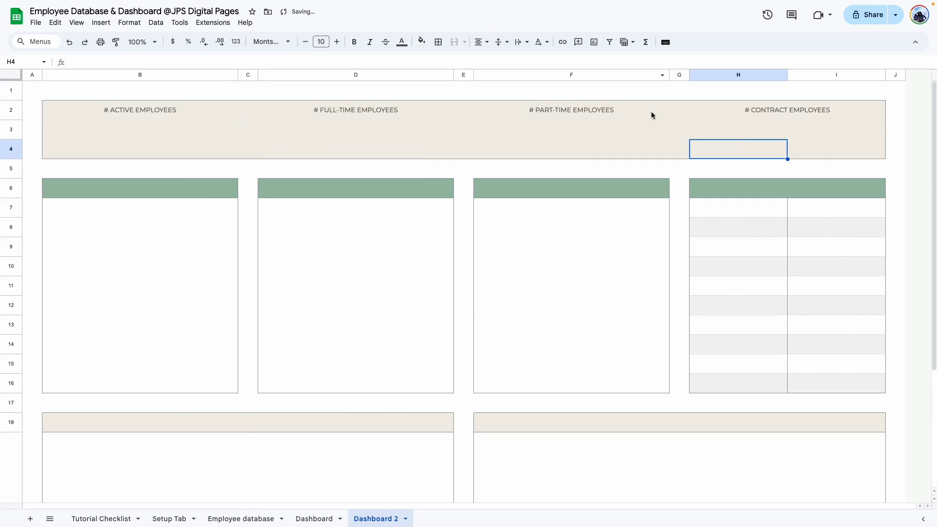
left_click(398, 122)
- Merge cells B3:B4 beneath the # ACTIVE EMPLOYEES label on Dashboard 2
left_click_drag(134, 130, 132, 148)
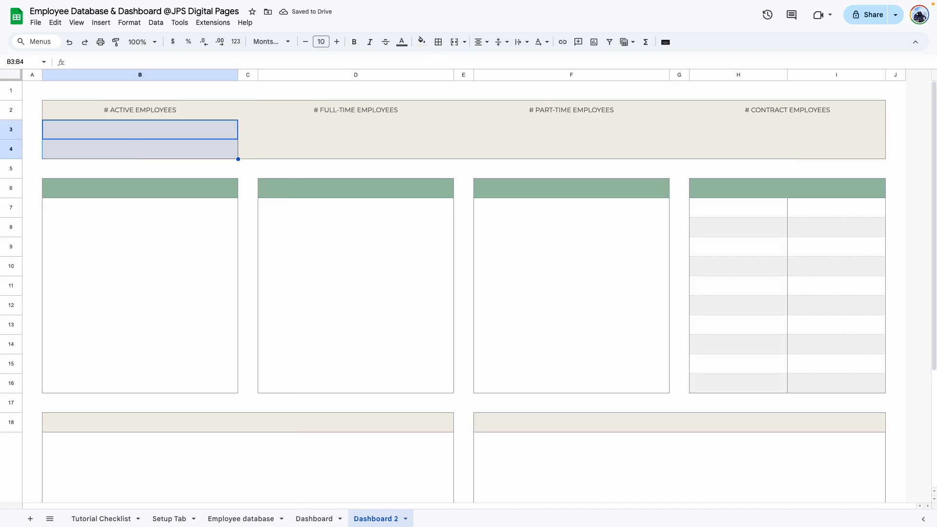
left_click(455, 42)
left_click(346, 145)
left_click(770, 145)
left_click(483, 147)
left_click(347, 142)
left_click(187, 137)
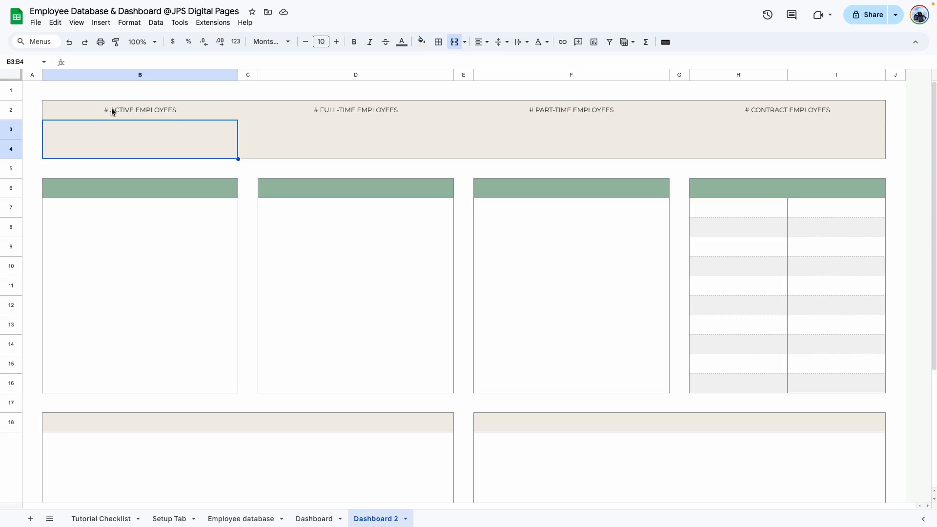
- Examine the Employment Status column on the Employee database sheet, selecting N6:N25
left_click(239, 519)
scroll(341, 500, "left", 3)
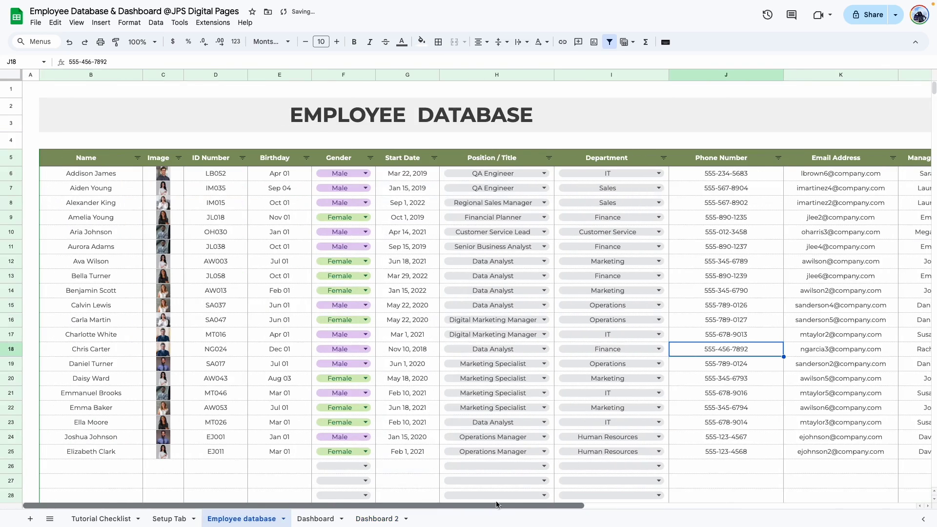
left_click_drag(539, 506, 878, 503)
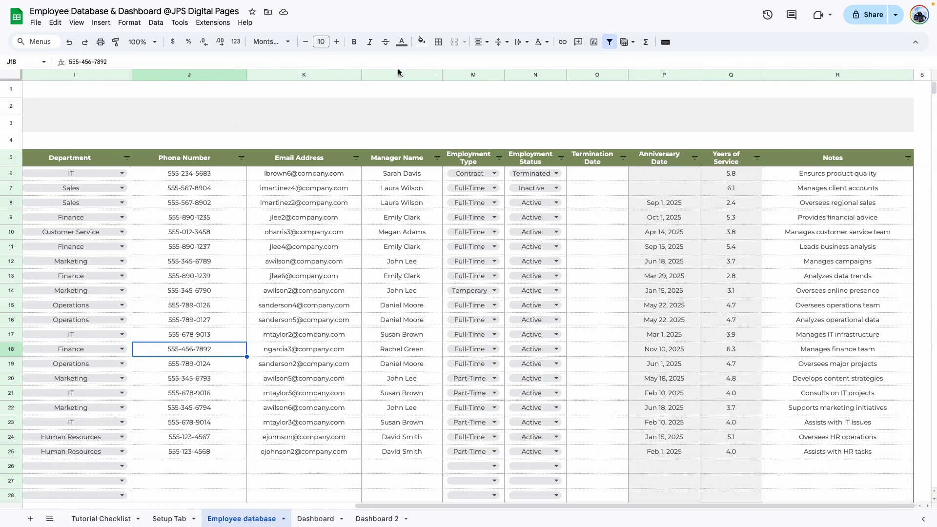
left_click(546, 77)
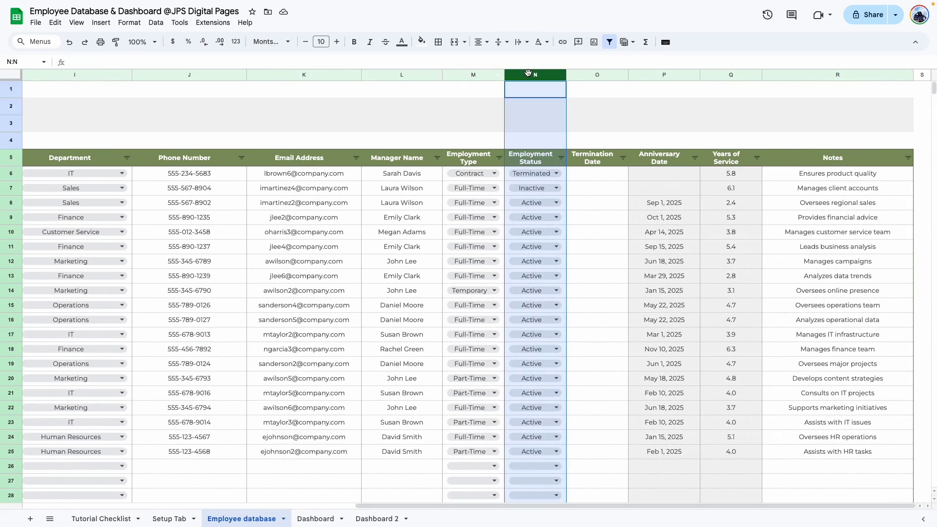
left_click(594, 271)
left_click(564, 172)
left_click_drag(564, 172, 561, 463)
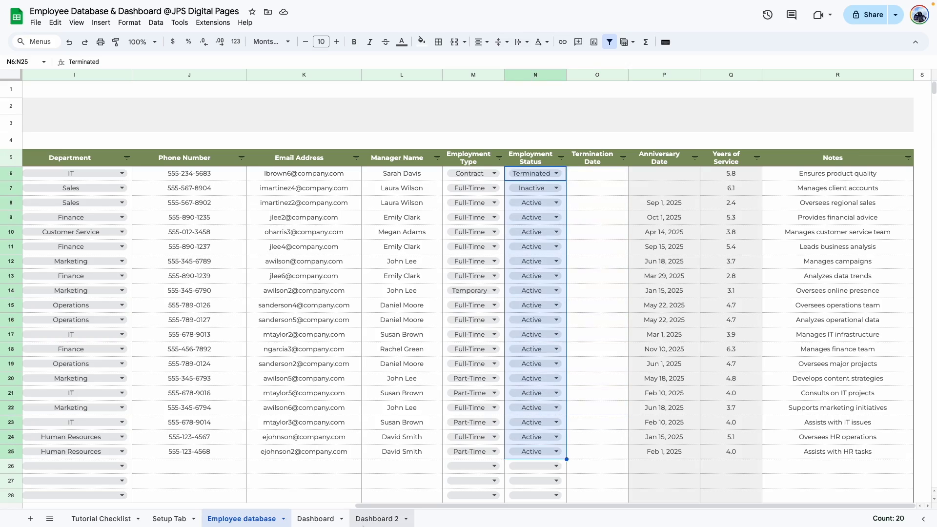
- Zoom the template Dashboard to 150%, inspect its active employee count formula, and check the Employment Status range it references on the Employee database sheet
left_click(375, 518)
left_click(314, 518)
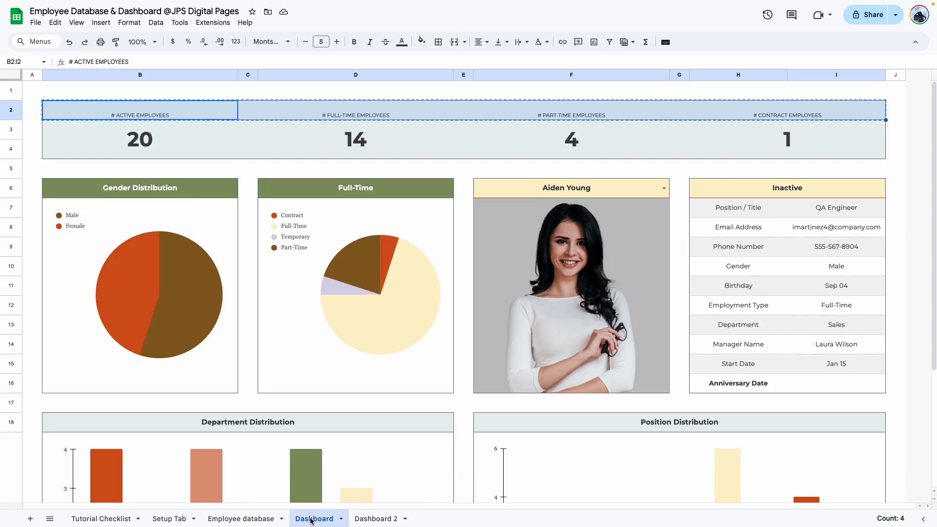
left_click(153, 41)
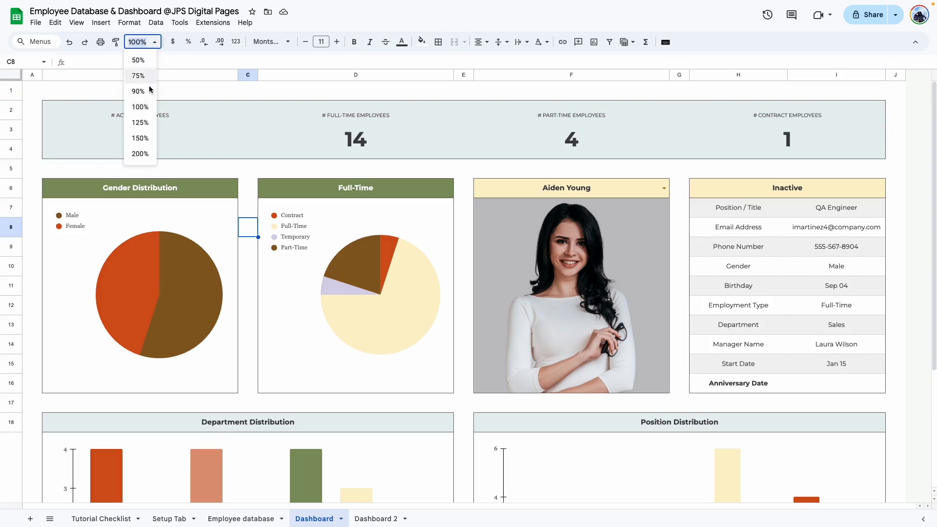
left_click(140, 138)
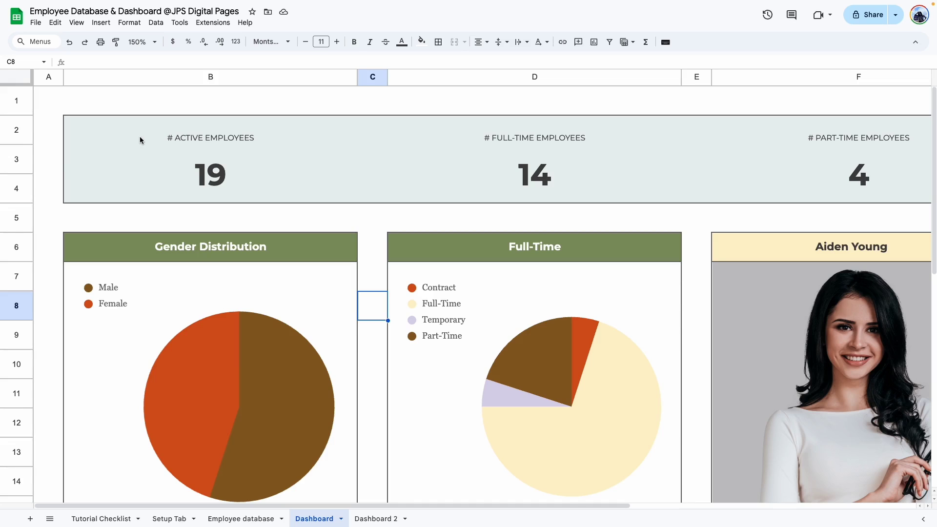
double_click(104, 175)
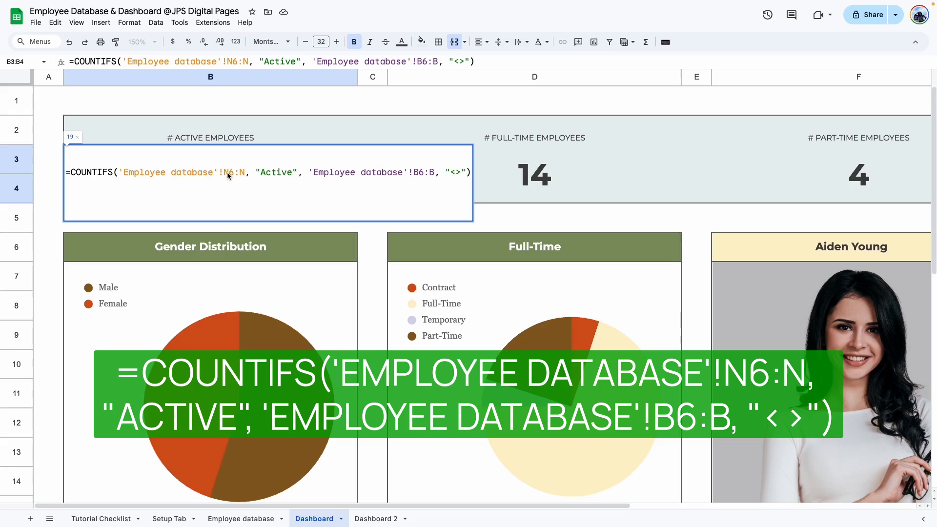
left_click(237, 518)
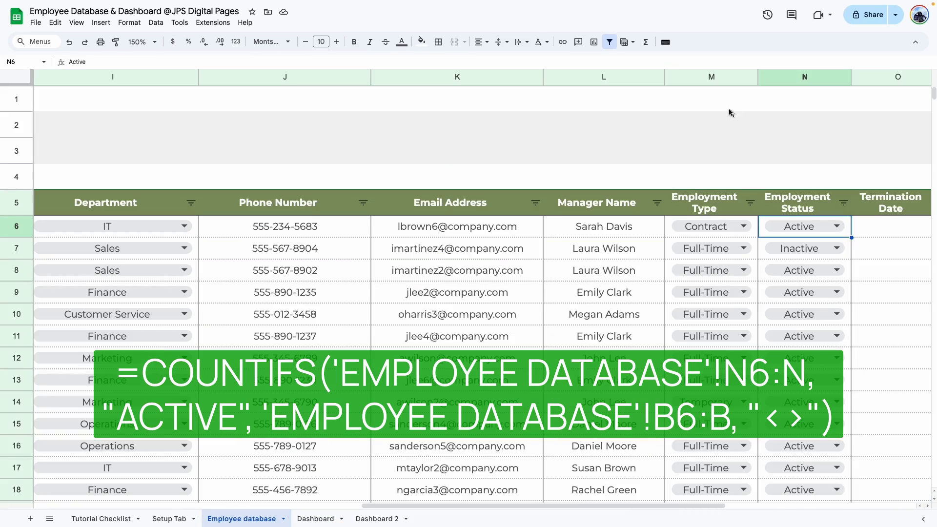
left_click(844, 298, "shift")
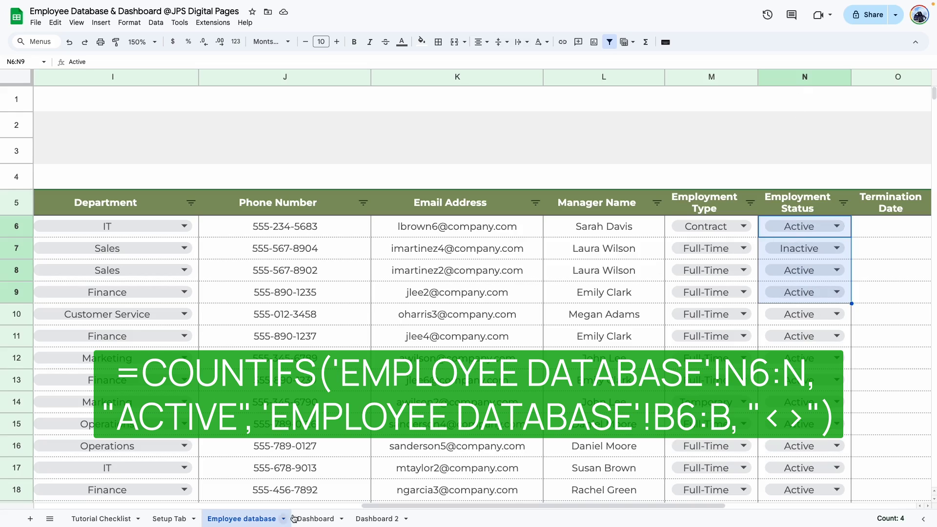
- Copy =COUNTIFS('Employee database'!N6:N, "Active", 'Employee database'!B6:B, "<>") from the template Dashboard's B3 into B3:B4 on Dashboard 2
left_click(308, 518)
double_click(241, 178)
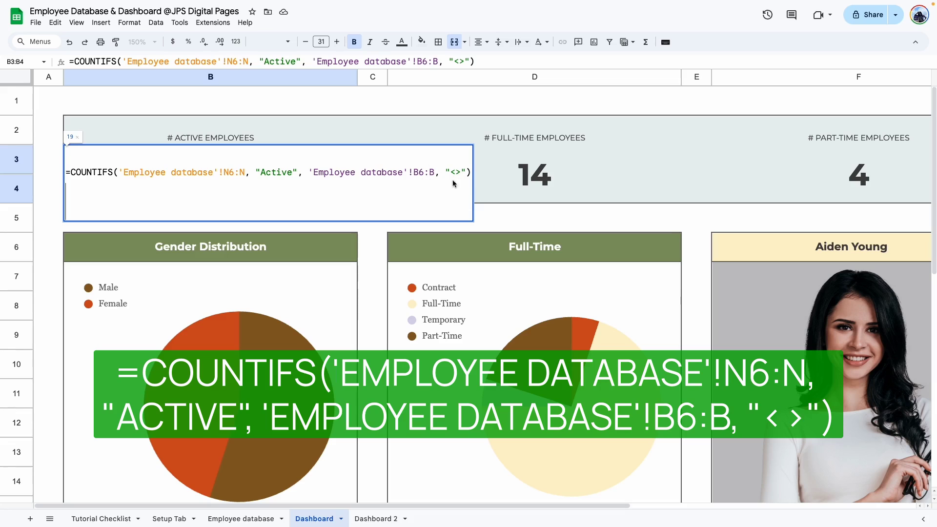
triple_click(249, 169)
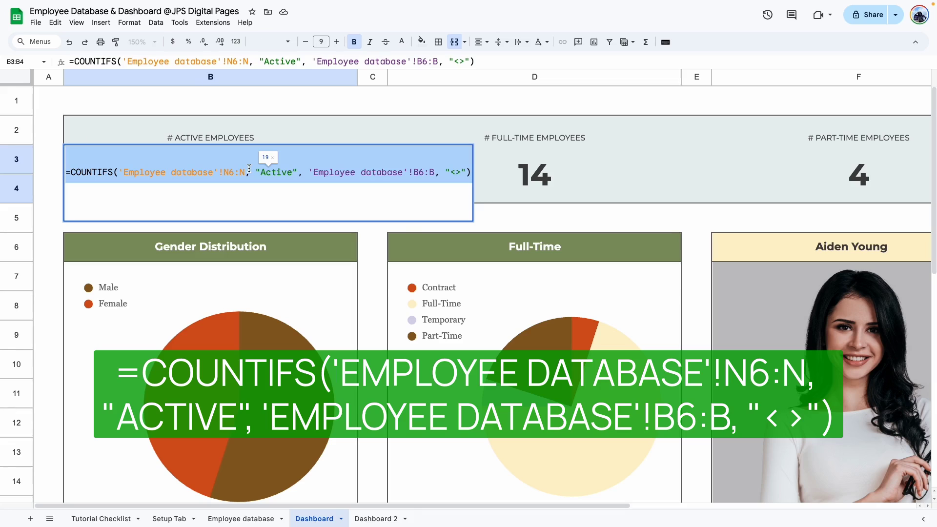
left_click(376, 518)
left_click(190, 174)
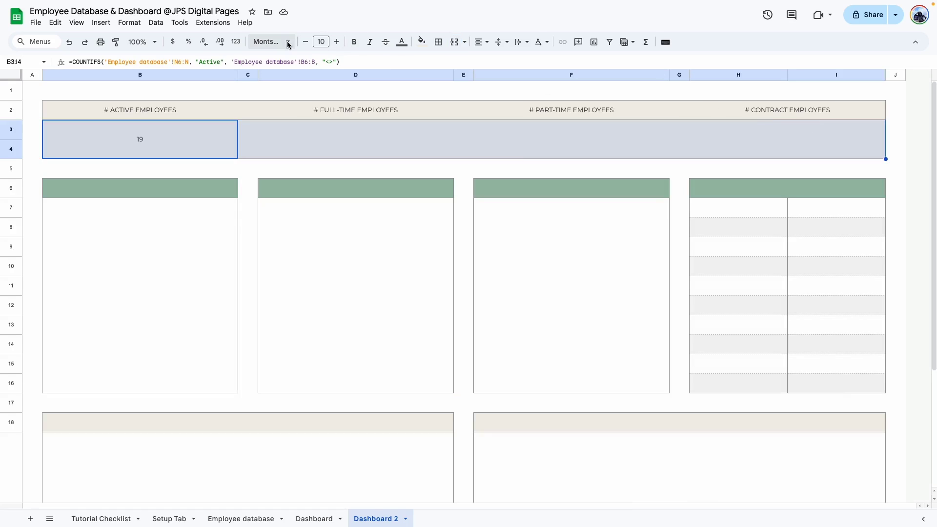
- Format the employee count value cells B3:I4 on Dashboard 2 as bold with font size 28
left_click(321, 42)
left_click(324, 203)
left_click(321, 42)
type("28")
key("Return")
left_click(354, 42)
left_click(158, 149)
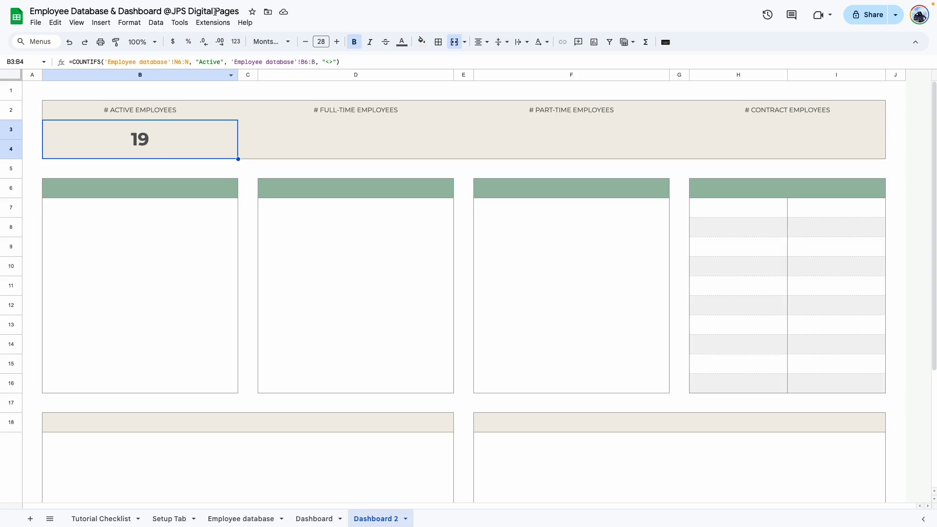
- Set the status criterion in the B3 COUNTIFS formula on Dashboard 2 to "inactive"
left_click(201, 62)
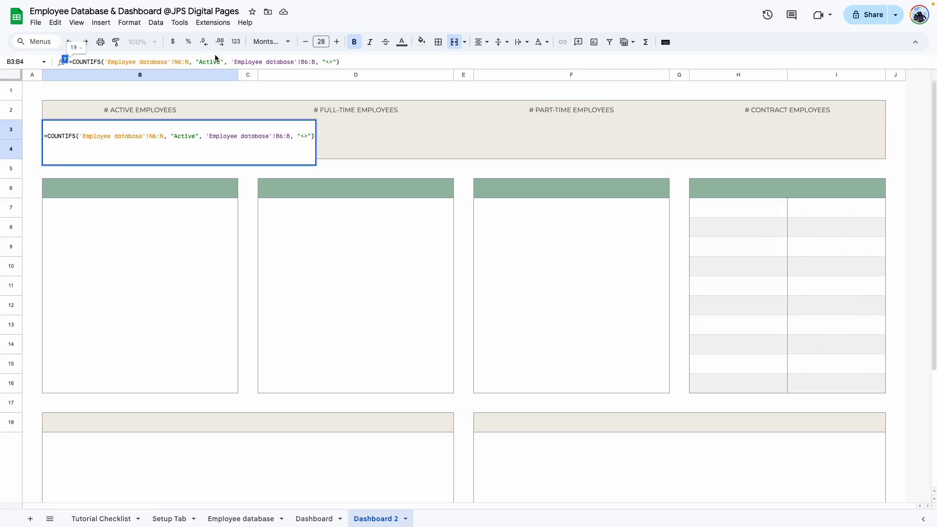
type("in")
key("Delete")
type("a")
key("Return")
left_click(273, 141)
left_click(200, 142)
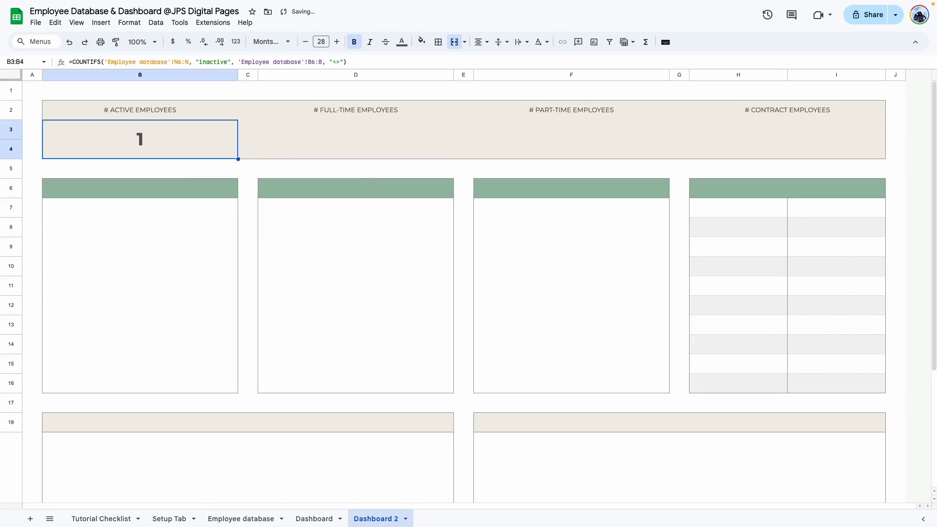
- Set the Employment Status in N6 and N8 of the Employee database sheet to Inactive, and check the count in B3 on Dashboard 2
left_click(248, 520)
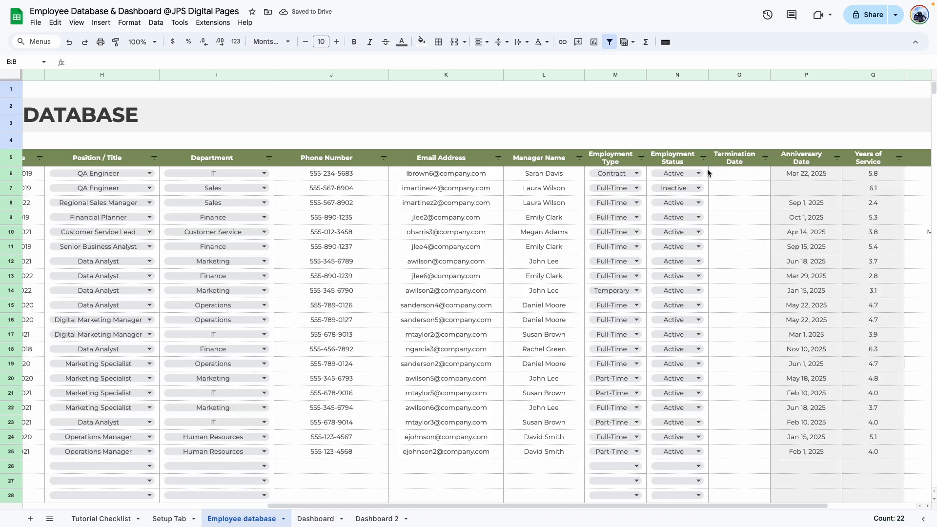
left_click_drag(706, 174, 704, 481)
left_click(711, 191)
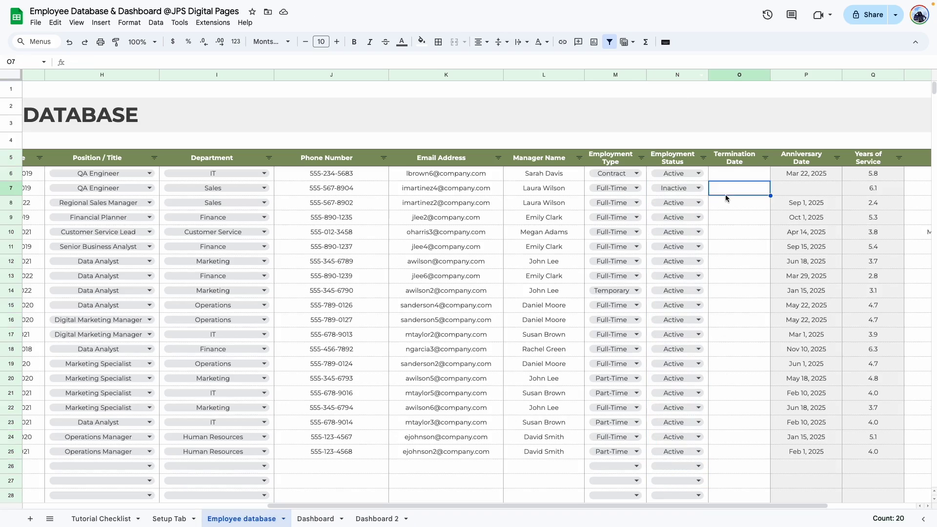
left_click(698, 176)
left_click(675, 205)
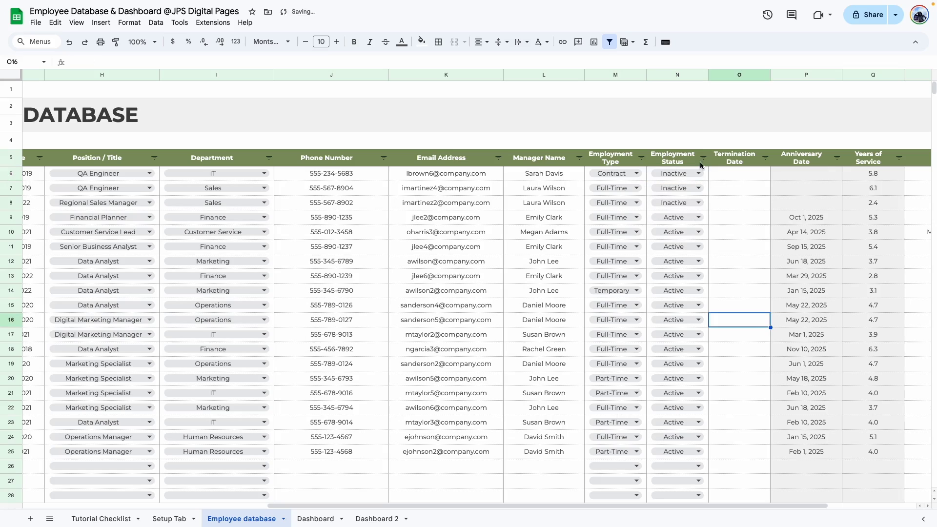
left_click(373, 519)
left_click(189, 169)
left_click(181, 142)
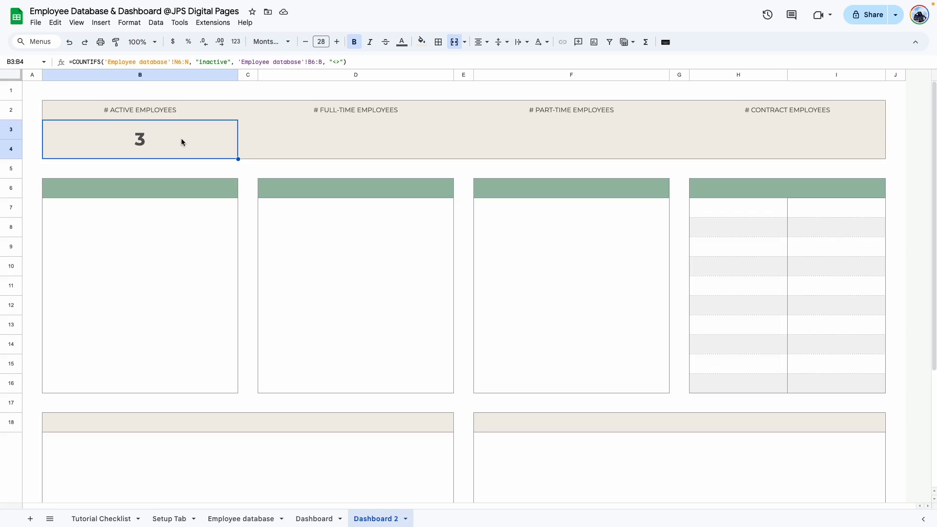
- Examine the contract employee formula on the template Dashboard and the Employment Type column M on the Employee database sheet
key("alt+Up")
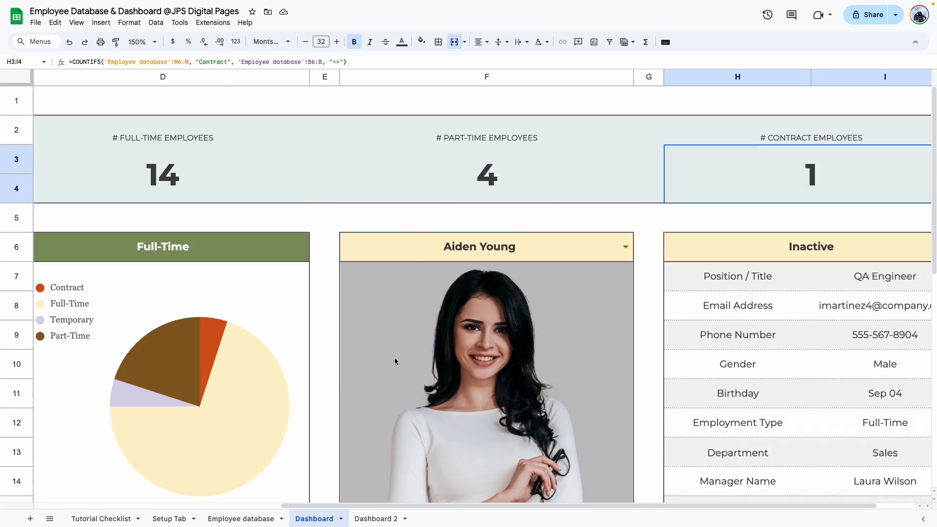
key("alt+Up")
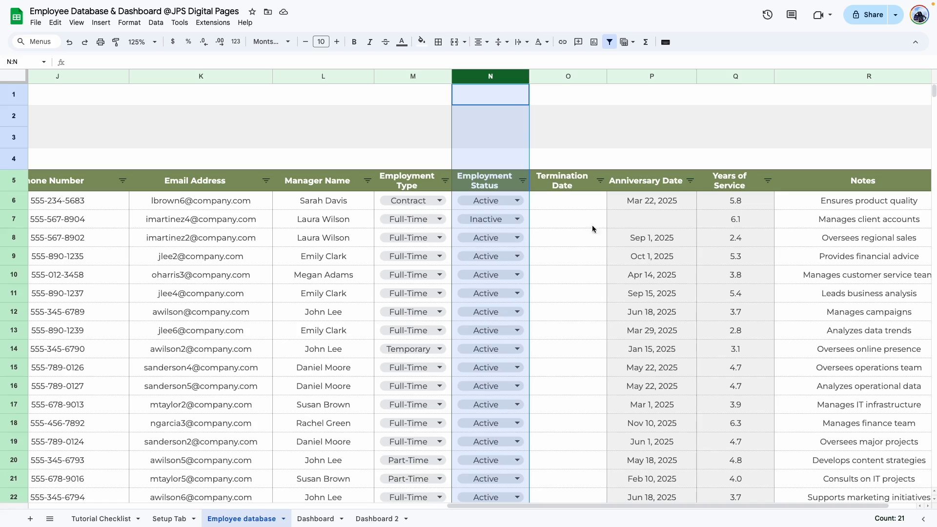
key("Left")
key("ctrl+space")
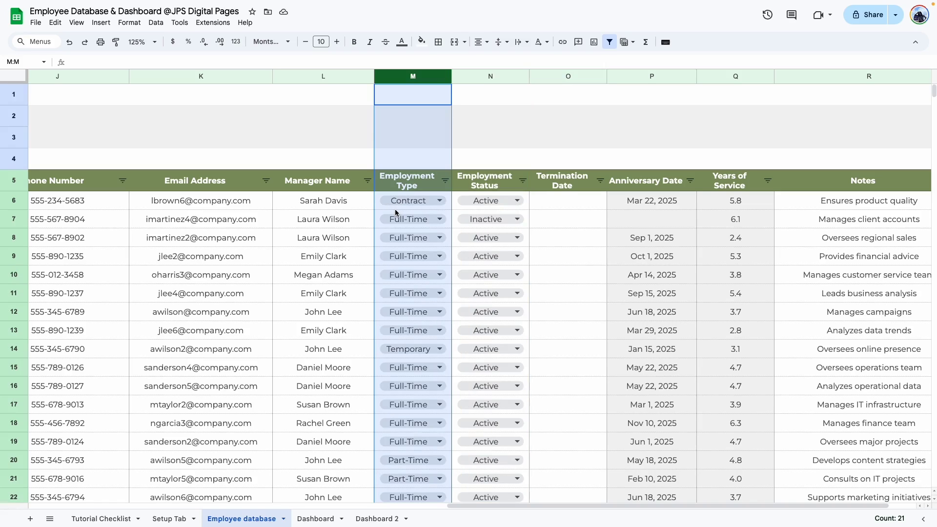
left_click(407, 349)
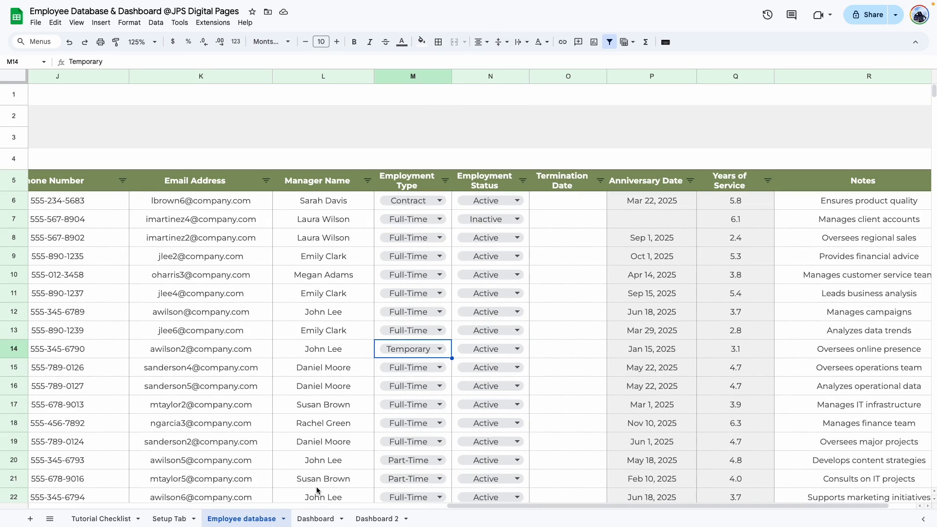
- Set the template Dashboard's zoom to 100% and review the employee count labels and values in B2:I4
left_click(315, 518)
left_click(141, 42)
left_click(147, 107)
left_click_drag(161, 117, 775, 141)
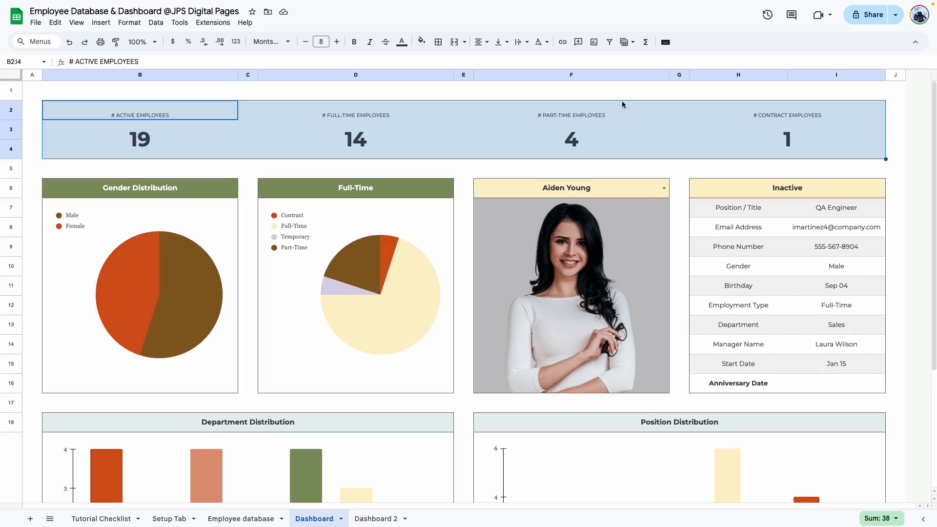
left_click(337, 117)
left_click(583, 121)
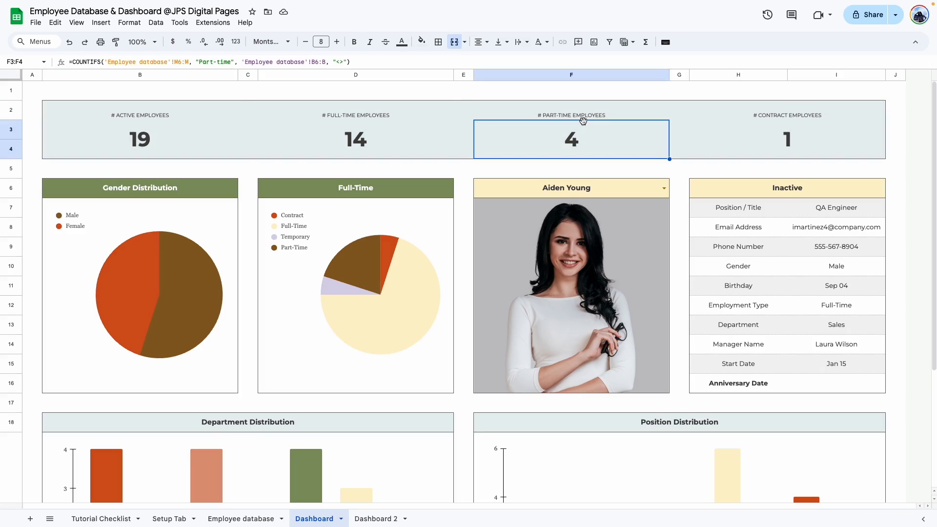
left_click(748, 111)
left_click(313, 117)
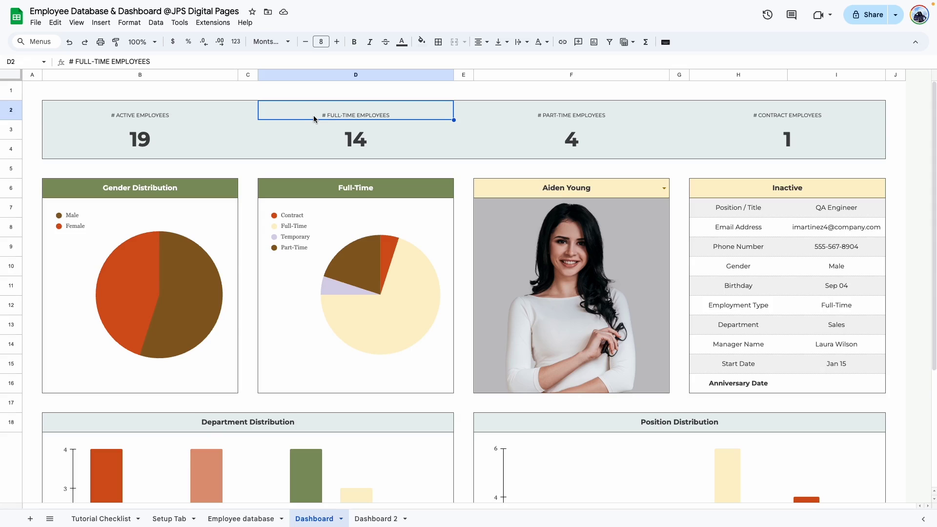
- Inspect the full-time and contract employee COUNTIFS formulas in D3 and H3 on the template Dashboard at 150% zoom
scroll(313, 115, "up", 5)
left_click(382, 183)
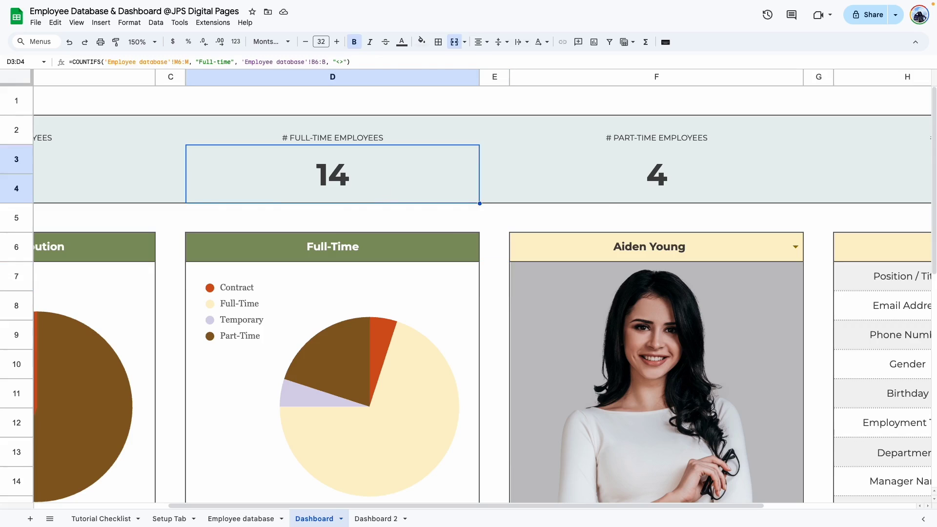
double_click(241, 177)
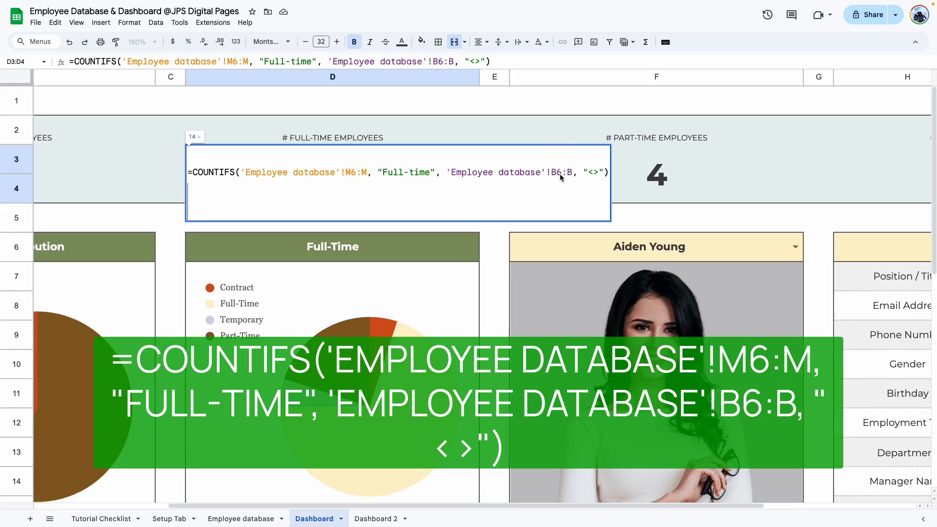
left_click(661, 176)
double_click(661, 175)
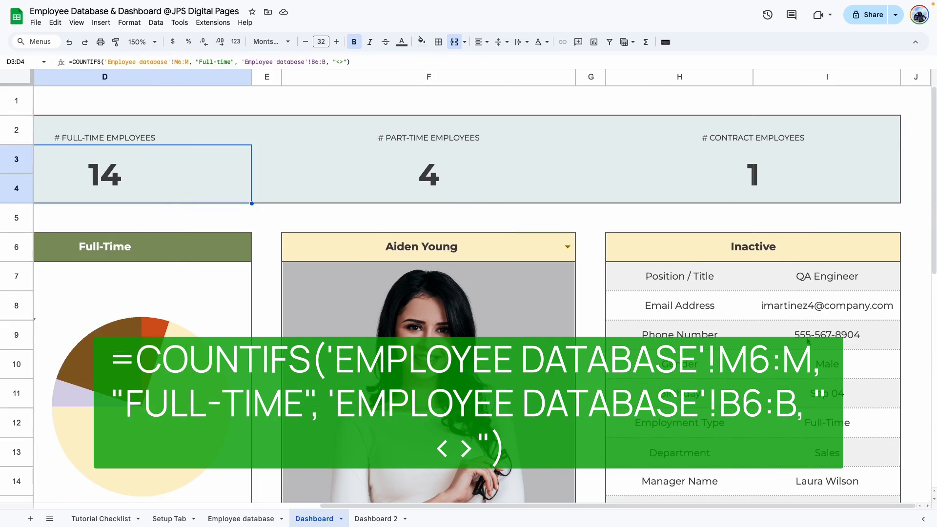
double_click(822, 169)
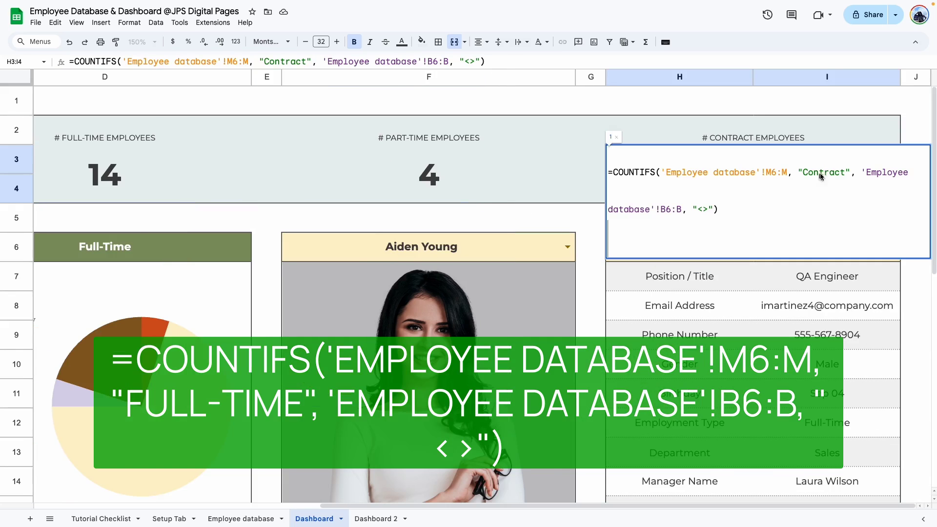
key("Escape")
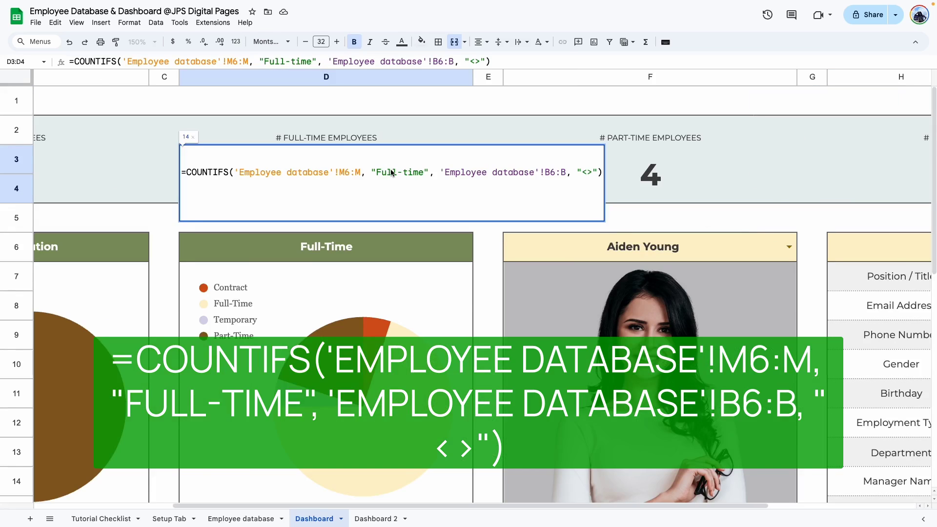
- Enter =COUNTIFS('Employee database'!M6:M, "Full-time", 'Employee database'!B6:B, "<>") from the template into D3:D4 on Dashboard 2
key("Escape")
left_click(371, 518)
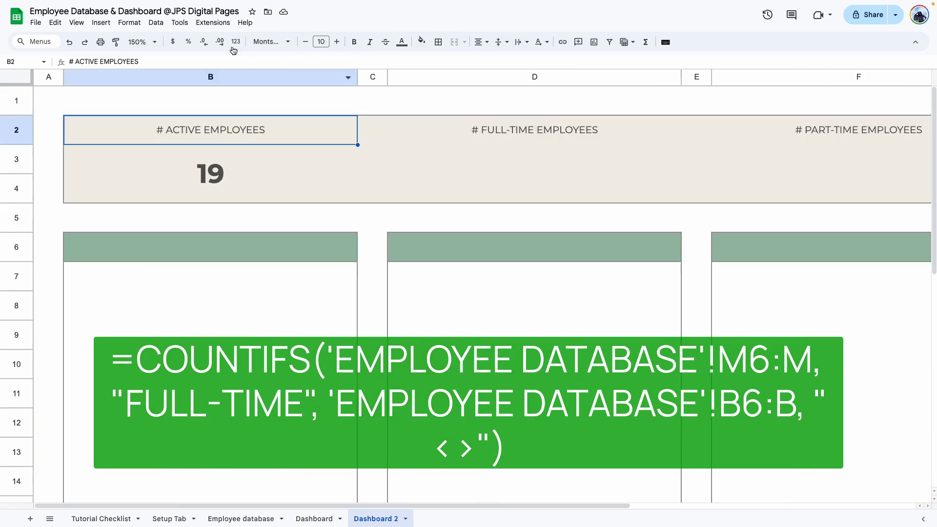
double_click(530, 178)
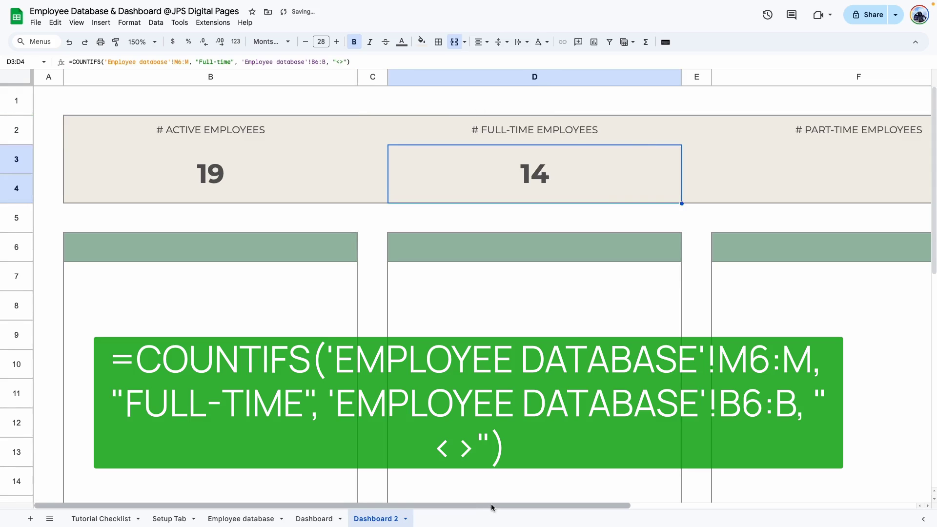
- Enter =COUNTIFS('Employee database'!M6:M, "Part-time", 'Employee database'!B6:B, "<>") in F3:F4 under # PART-TIME EMPLOYEES on Dashboard 2
left_click_drag(491, 503, 716, 504)
double_click(474, 177)
type("=COUNTIFS('Employee database'!M6:M, \"Full-time\", 'Employee database'!B6:B, \"<>\")")
left_click(620, 168)
key("BackSpace")
key("BackSpace")
key("BackSpace")
key("BackSpace")
key("BackSpace")
key("BackSpace")
key("BackSpace")
key("BackSpace")
key("BackSpace")
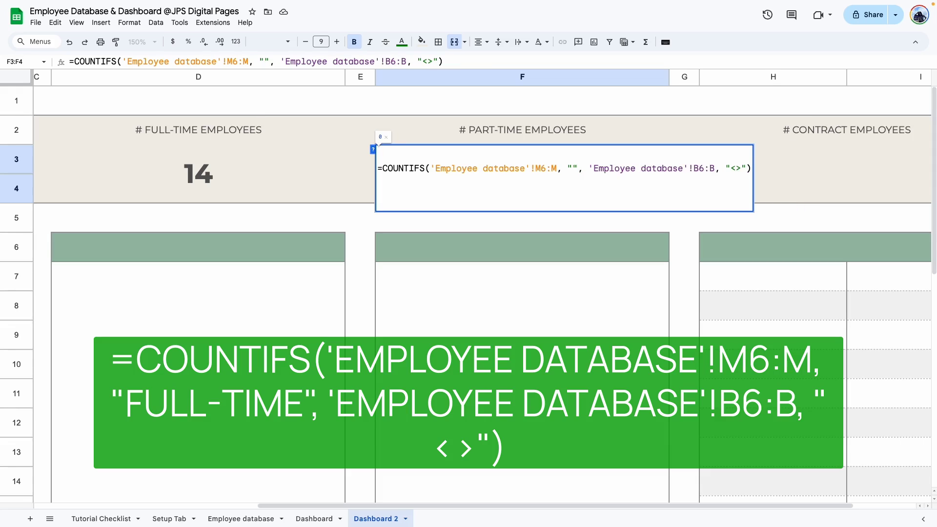
type("Part-time")
- Enter =COUNTIFS('Employee database'!M6:M, "Contract", 'Employee database'!B6:B, "<>") in H3:I4 under # CONTRACT EMPLOYEES
left_click(759, 184)
double_click(759, 183)
type("=COUNTIFS('Employee database'!M6:M, \"Full-time\", 'Employee database'!B6:B, \"<>\")")
left_click(829, 169)
left_click_drag(851, 170, 814, 175)
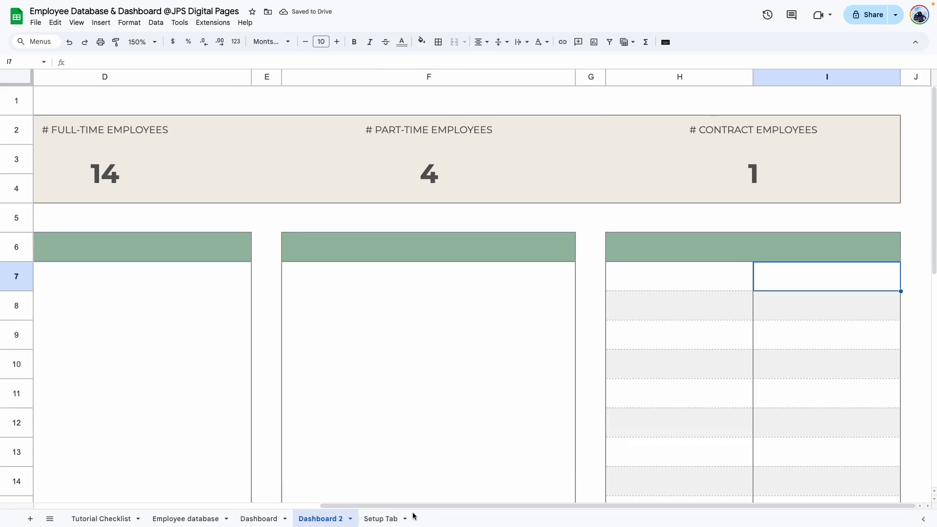
- Set the Employment Type in M7 and M8 on the Employee database sheet to Contract
left_click(194, 518)
left_click(508, 244)
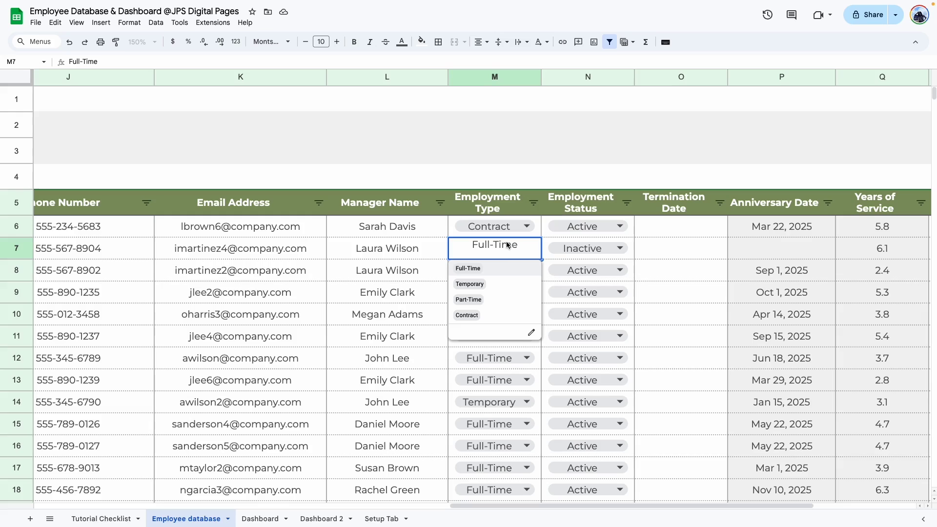
left_click(465, 315)
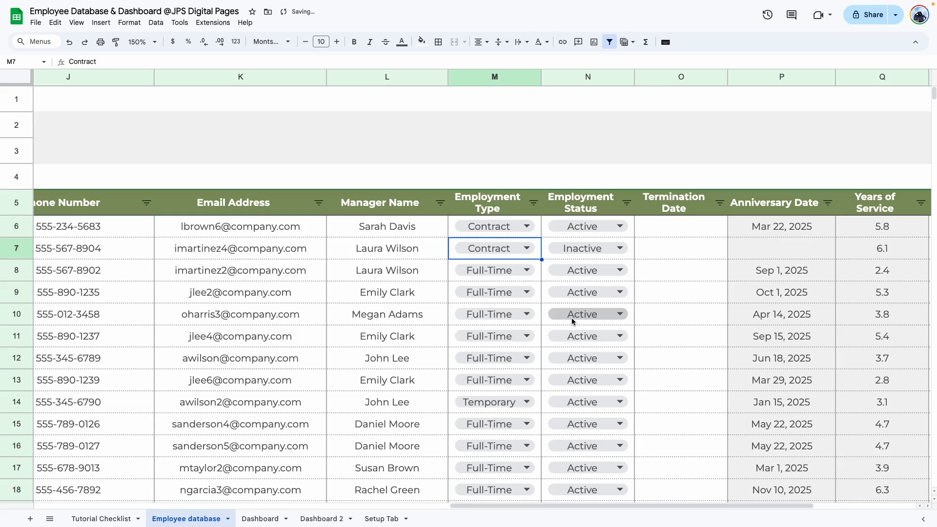
left_click(508, 270)
left_click(470, 333)
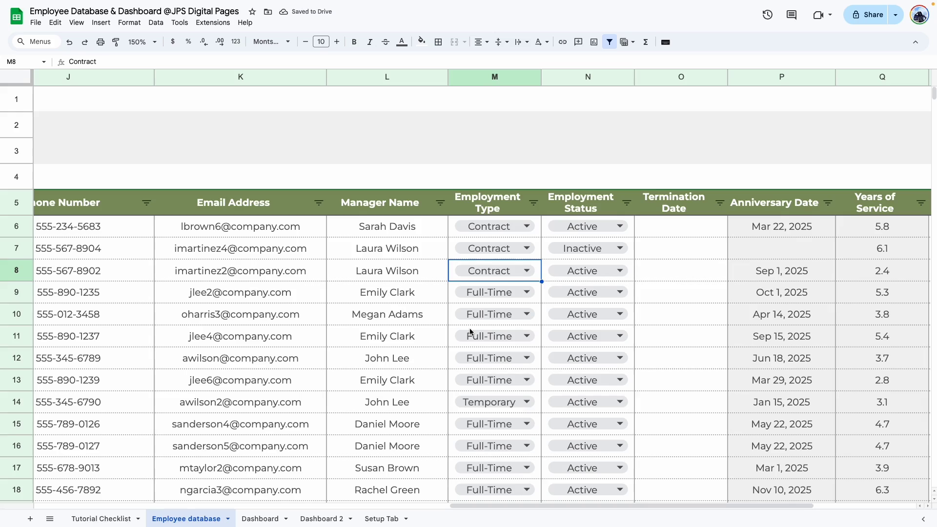
scroll(470, 332, "down", 5)
- Set Dashboard 2's zoom to 100% and review the employee count labels and formulas in B2:I4
left_click(320, 518)
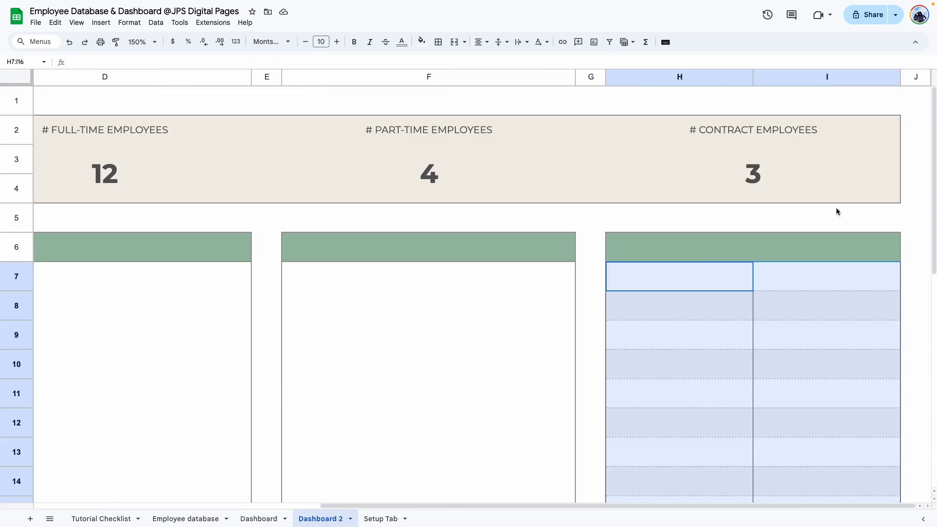
left_click(782, 176)
left_click(141, 42)
left_click(142, 108)
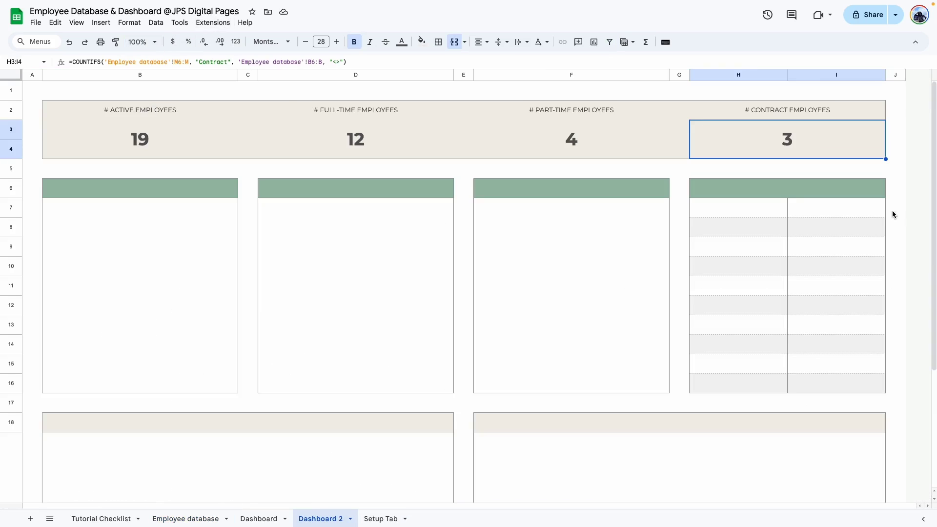
left_click(894, 220)
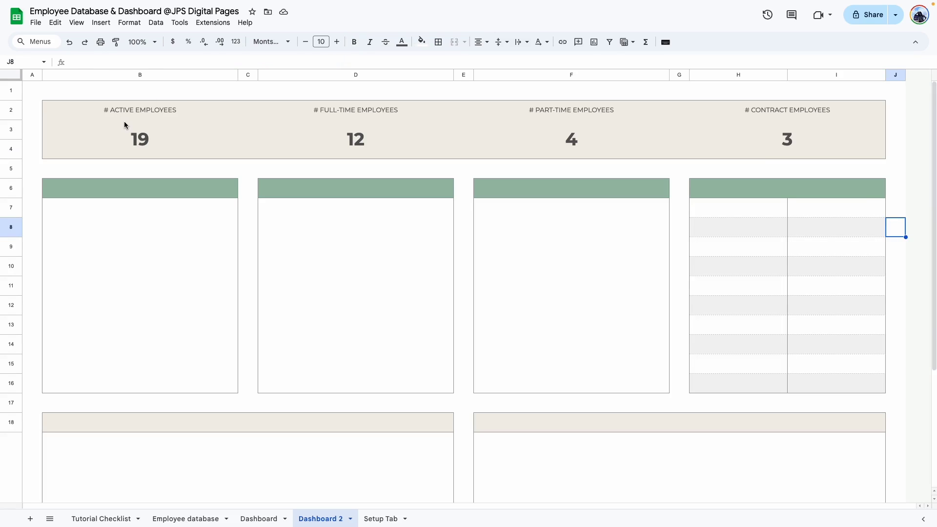
left_click(180, 108)
left_click(412, 113)
left_click(574, 115)
left_click(777, 109)
left_click(153, 110)
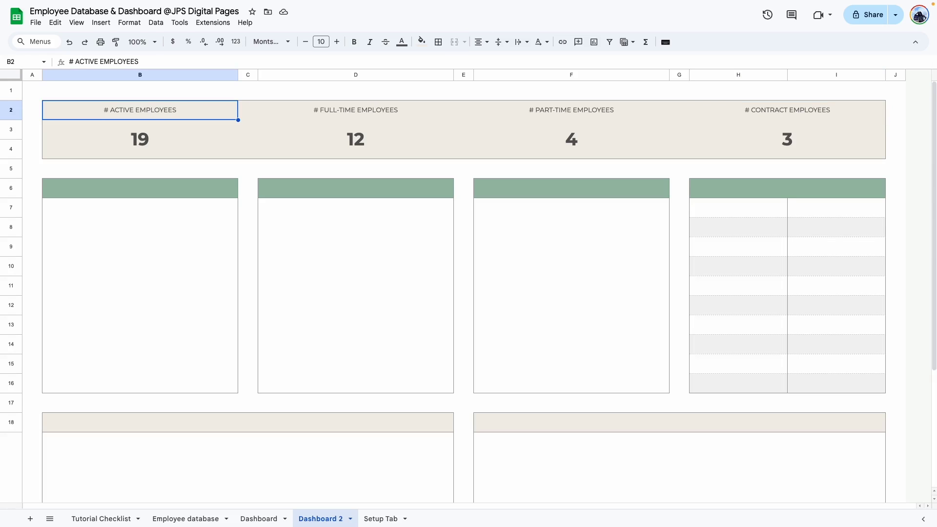
left_click(161, 138)
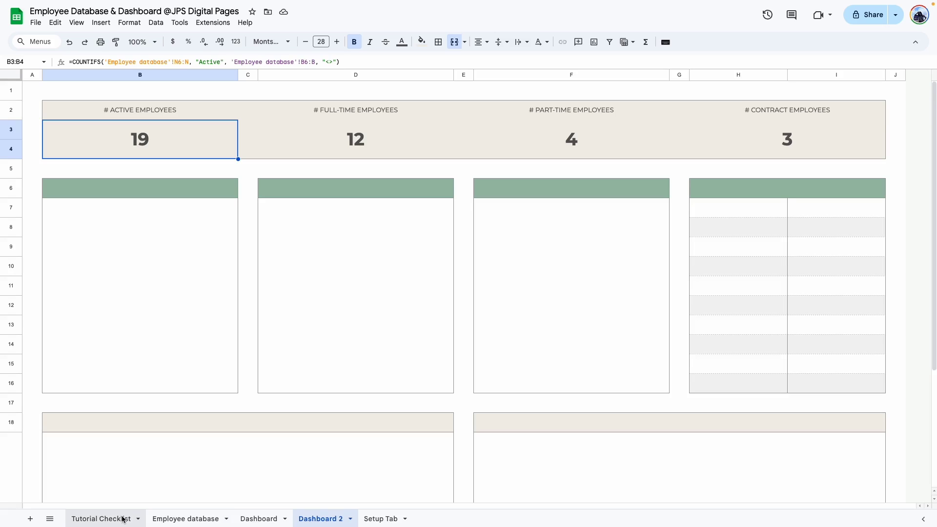
- Examine the employee photo and details block F6:I16 on the template Dashboard, including the label formulas in column H
left_click(260, 519)
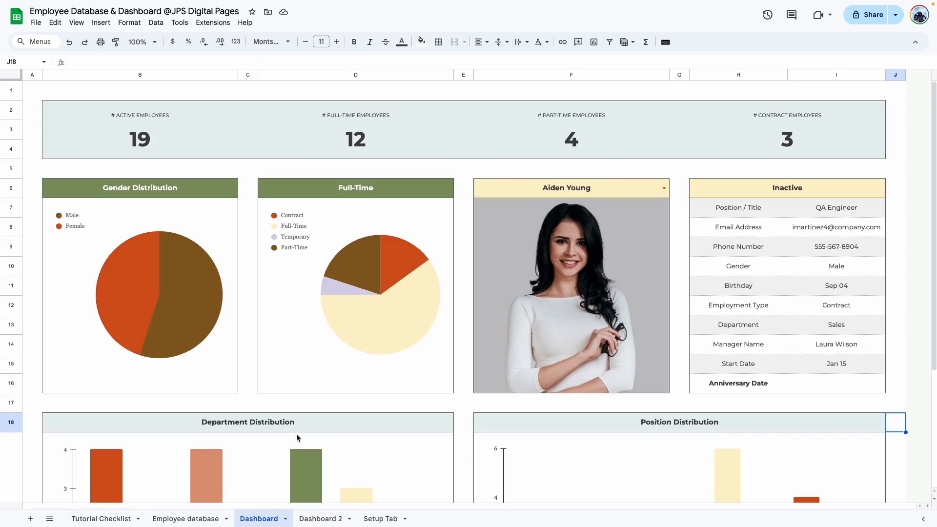
left_click_drag(576, 197, 805, 365)
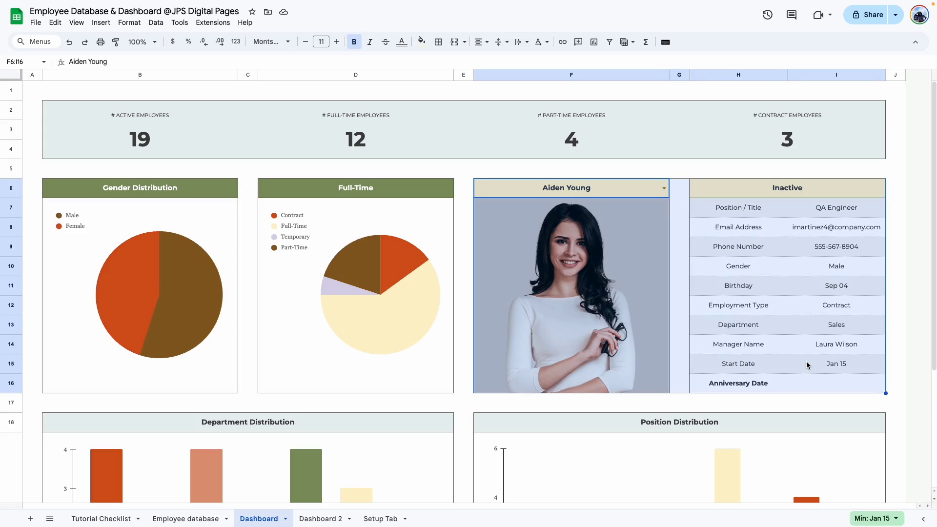
left_click(616, 184)
left_click(742, 194)
left_click(742, 208)
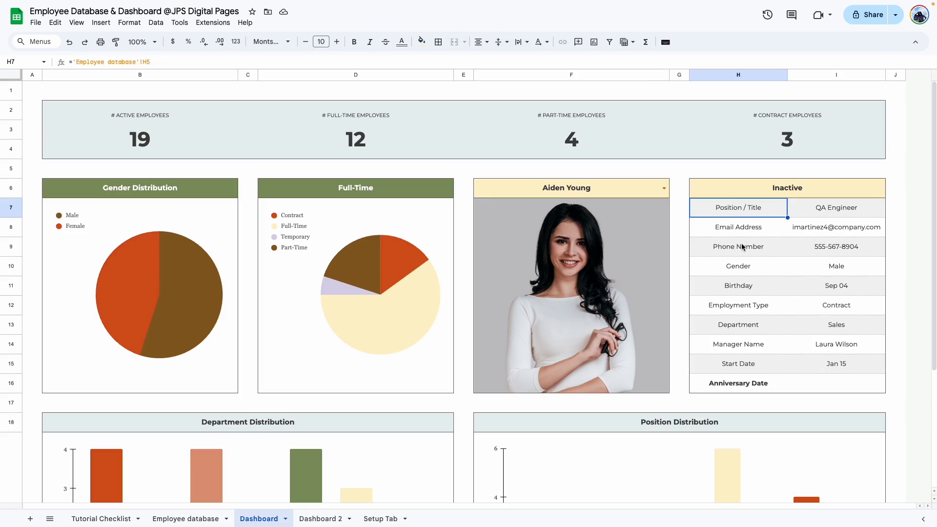
left_click(743, 247)
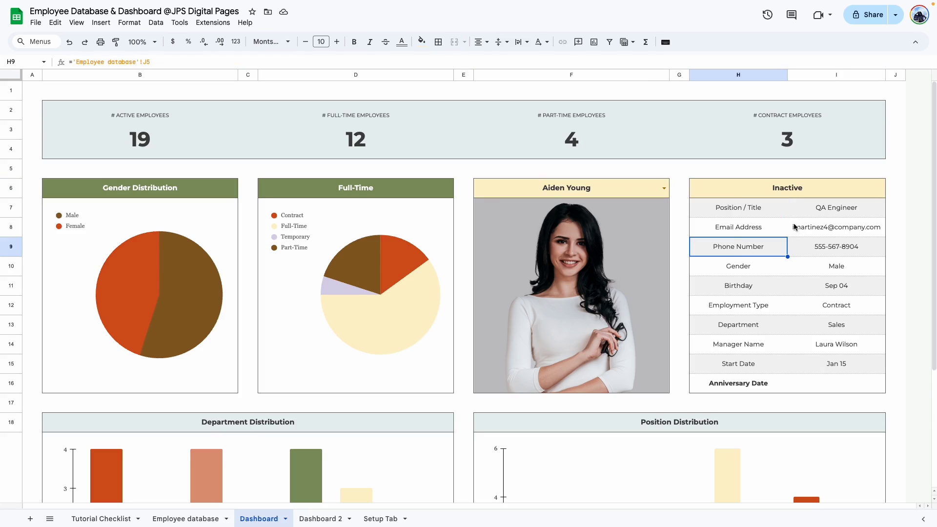
- Add a dropdown to F6 on Dashboard 2 with the criteria Dropdown (from a range)
left_click(320, 518)
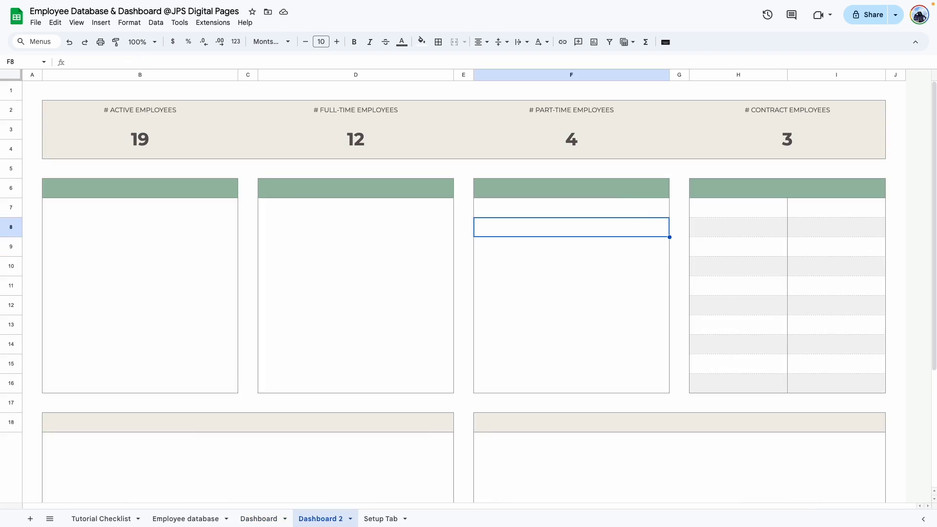
left_click(611, 189)
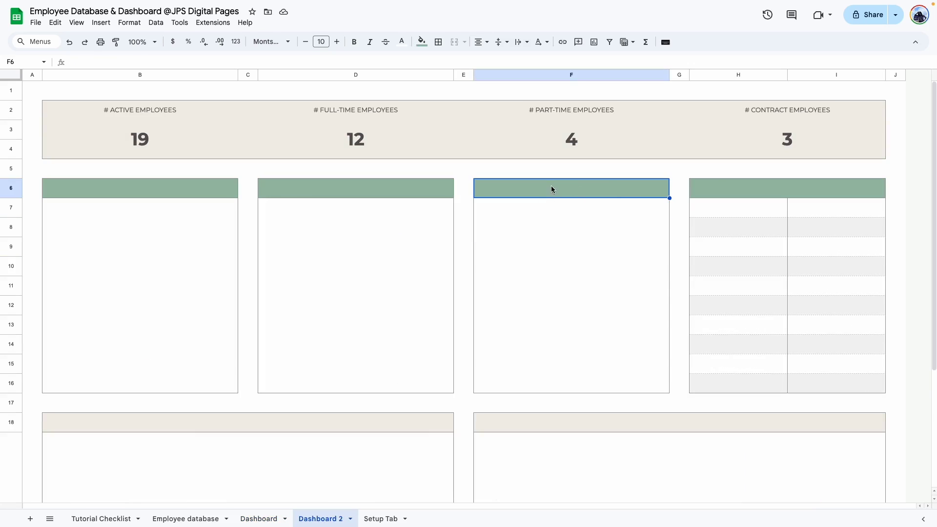
left_click(101, 24)
left_click(197, 260)
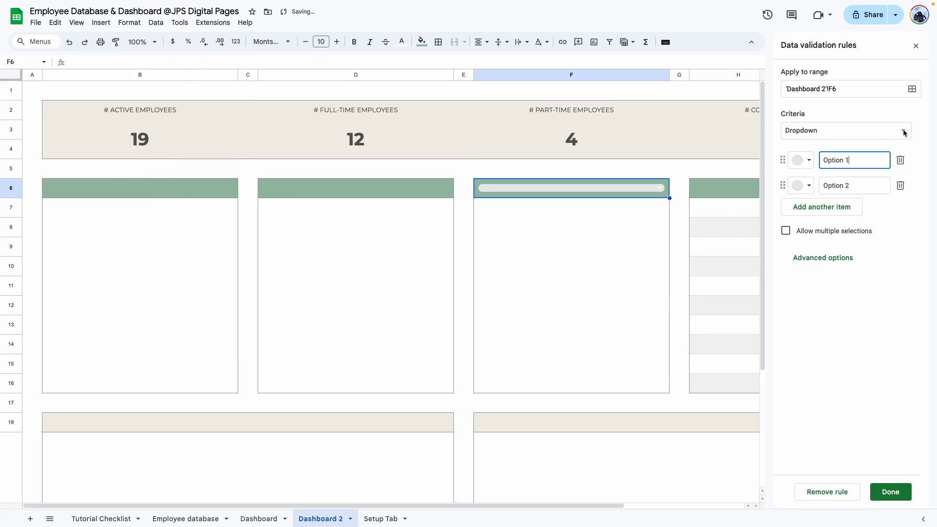
left_click(902, 131)
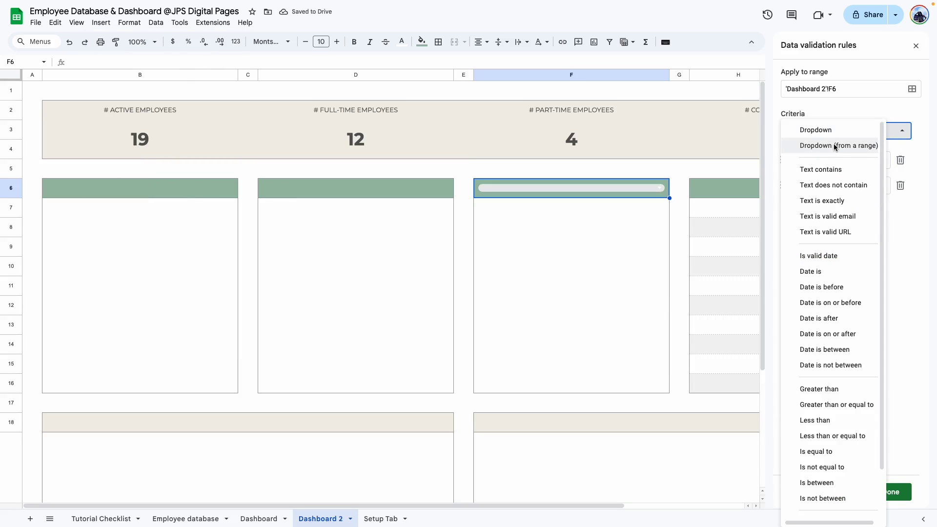
left_click(838, 146)
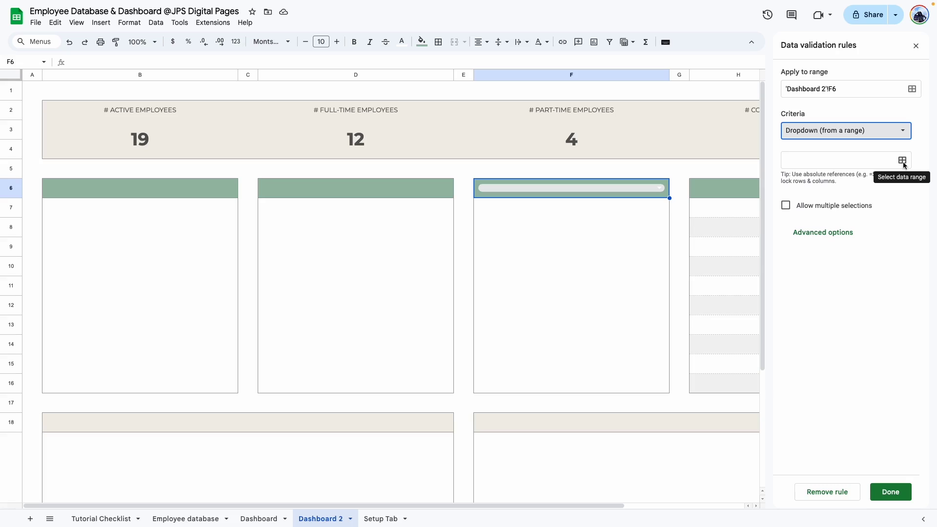
- Set the dropdown's source range to 'Employee database'!B6:B
left_click(902, 161)
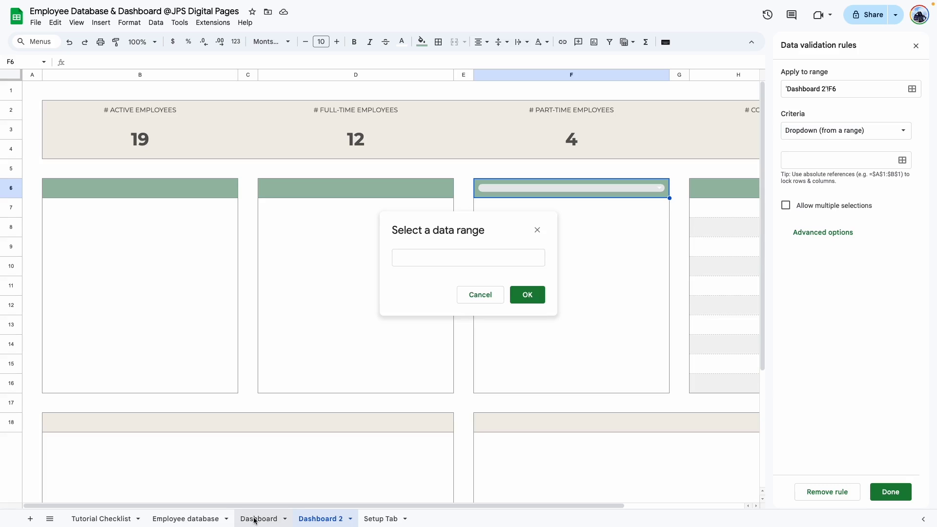
left_click(198, 518)
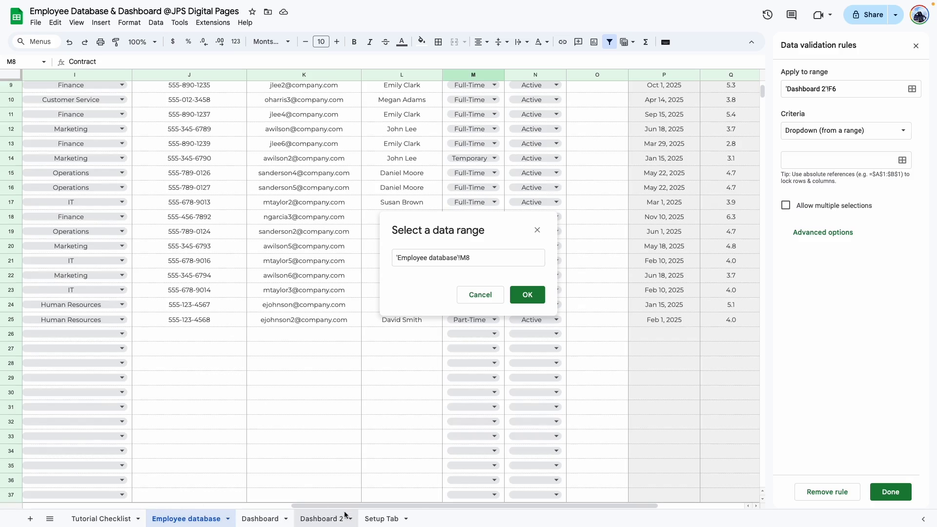
left_click_drag(359, 509, 34, 447)
scroll(142, 342, "up", 3)
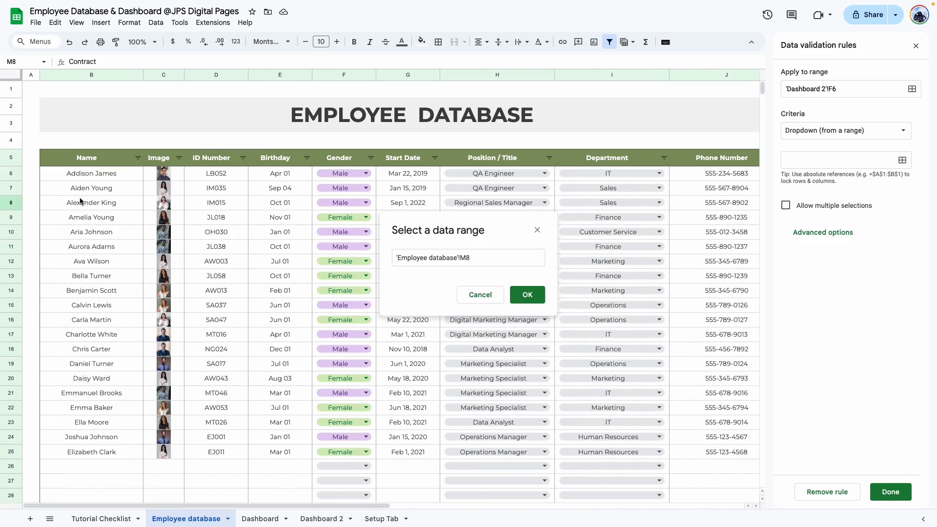
left_click_drag(120, 173, 119, 291)
left_click(504, 258)
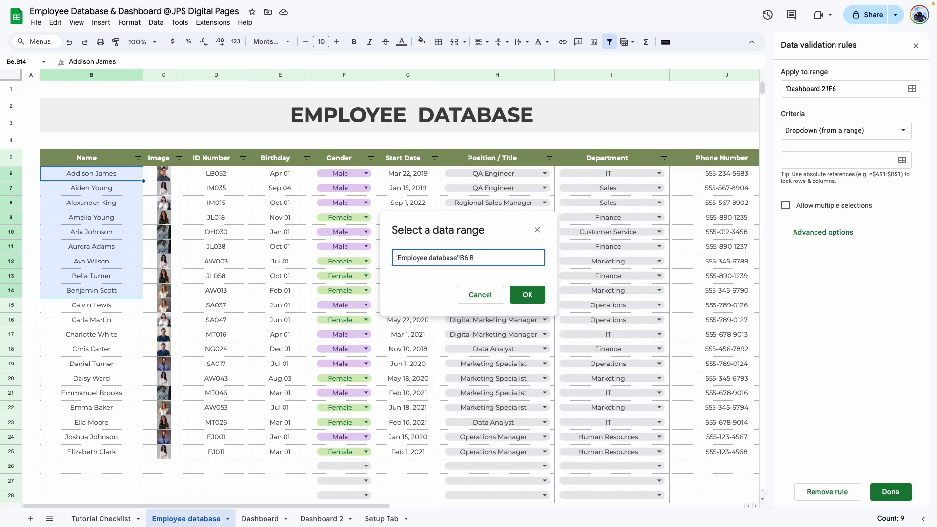
left_click(526, 294)
- Set the F6 dropdown's display style to Plain text in the advanced options and save the rule
scroll(905, 328, "down", 5)
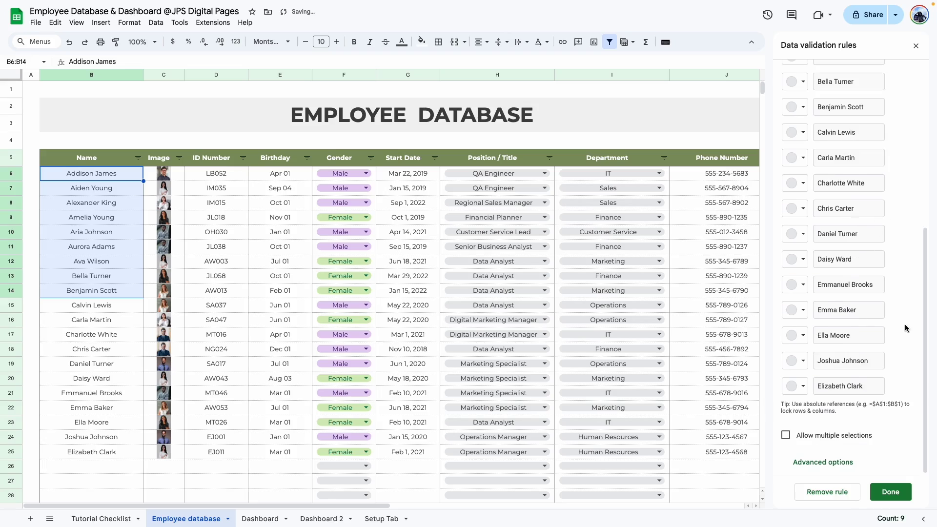
left_click(830, 463)
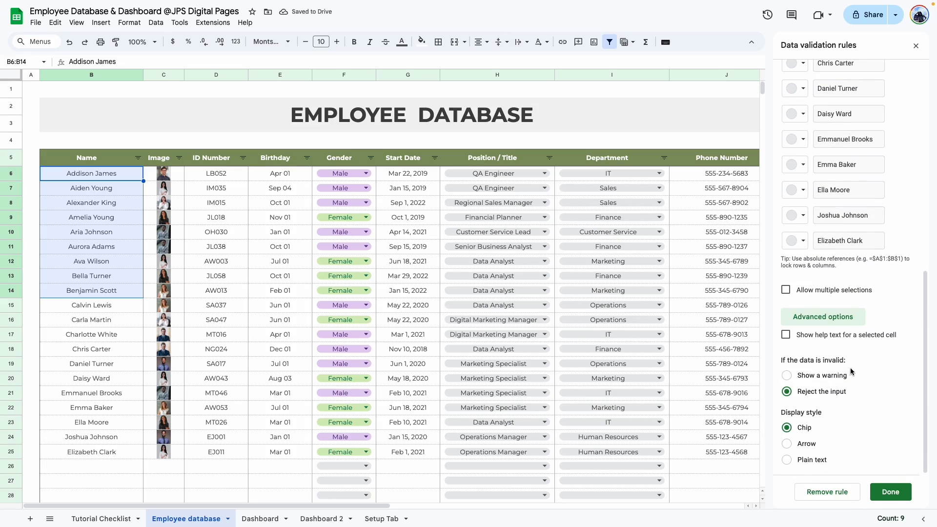
left_click(786, 459)
left_click(787, 445)
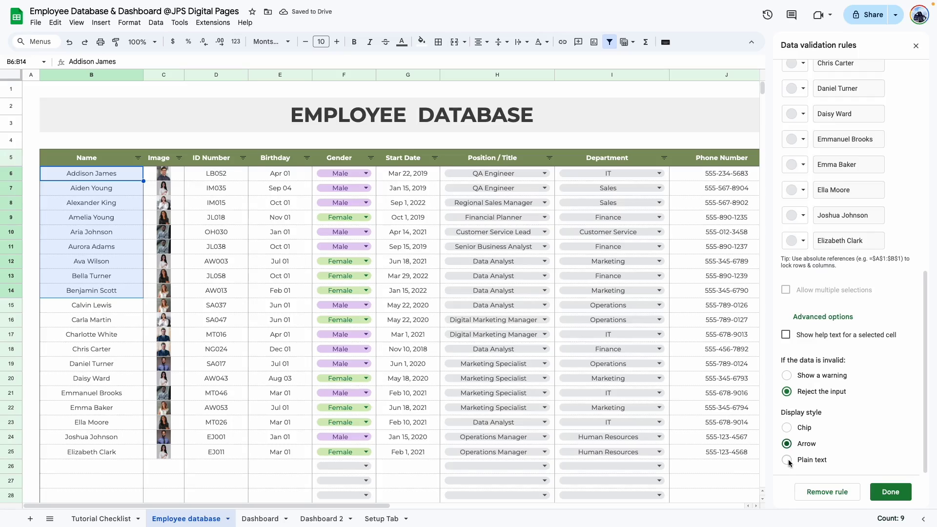
left_click(786, 459)
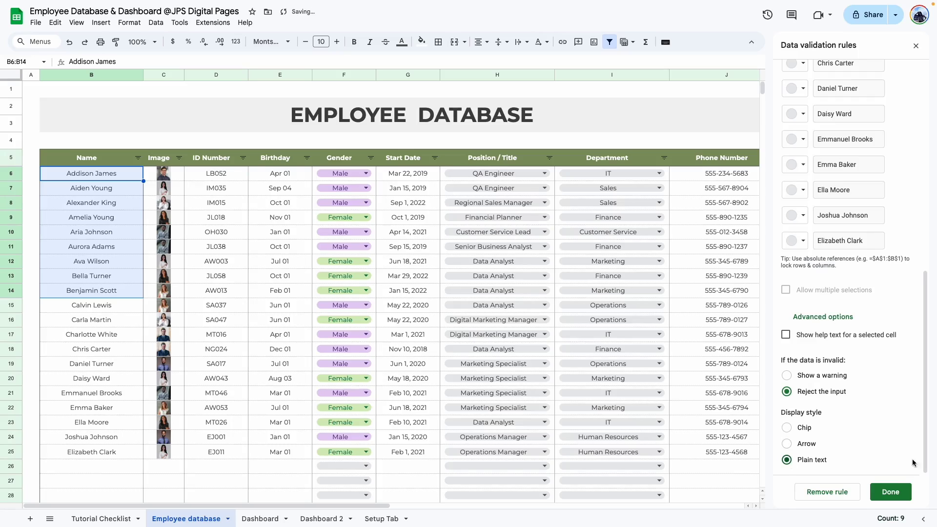
left_click(890, 491)
- Test the dropdown in F6 on Dashboard 2 by picking employee names from its list
left_click(321, 518)
left_click(568, 247)
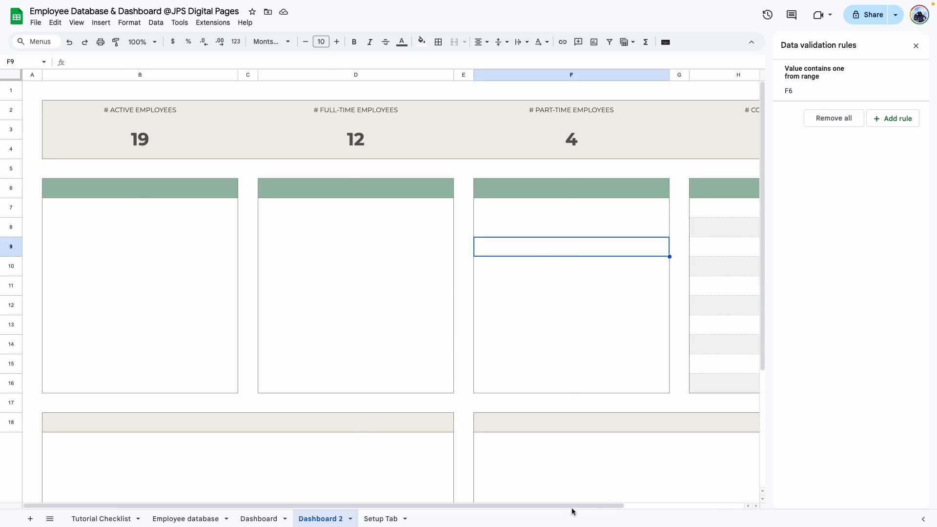
scroll(506, 321, "right", 3)
left_click(464, 190)
left_click(464, 190)
left_click(452, 203)
left_click(505, 188)
left_click(490, 220)
left_click(490, 192)
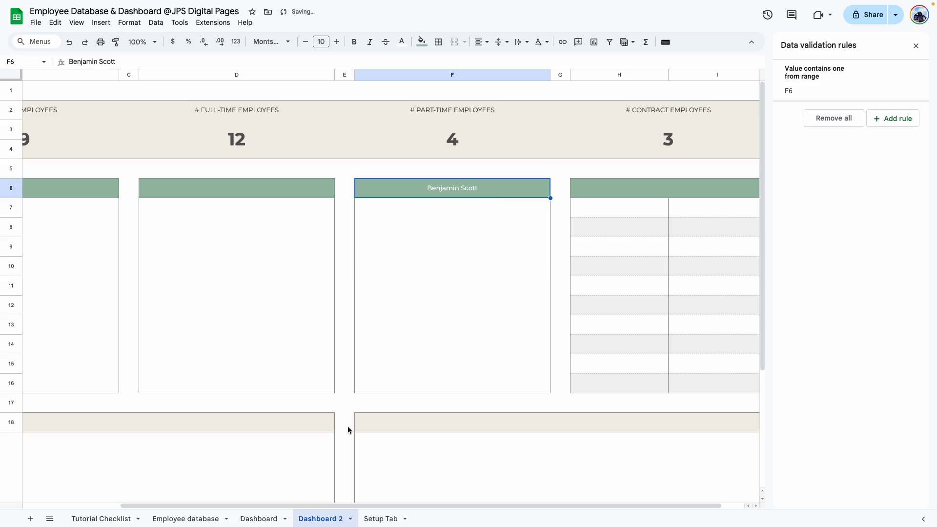
- Choose the first employee in the F6 dropdown on the template Dashboard to preview the matching photo
left_click(259, 516)
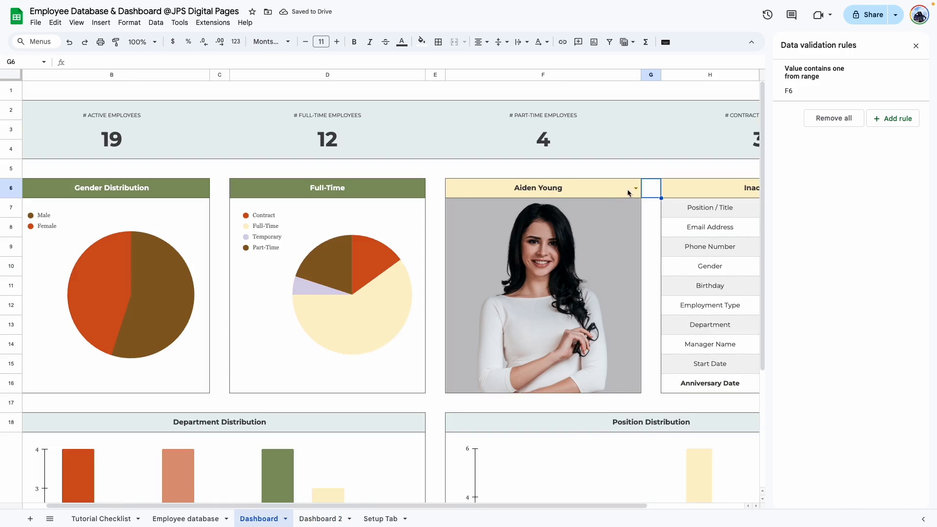
left_click(634, 193)
left_click(466, 205)
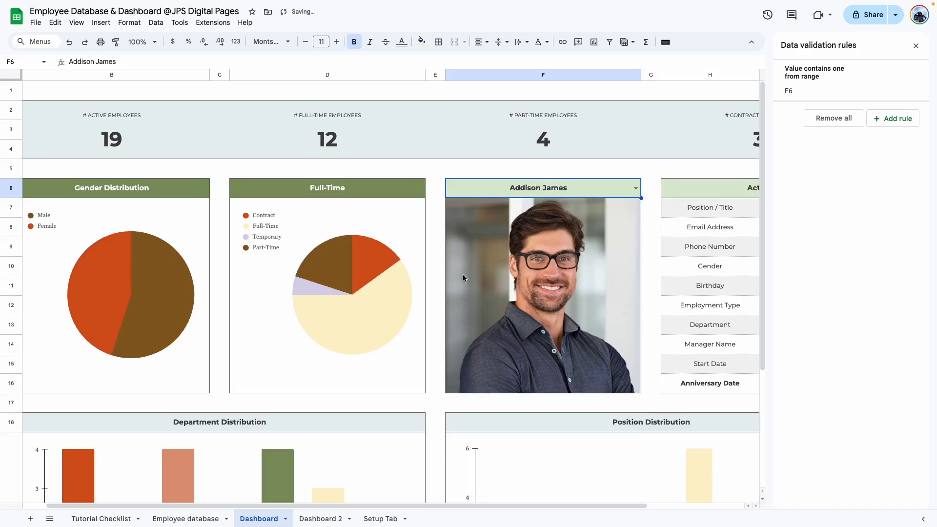
- Return to Dashboard 2 and choose a different employee in the F6 dropdown above the photo area
key("ctrl+shift+Page_Down")
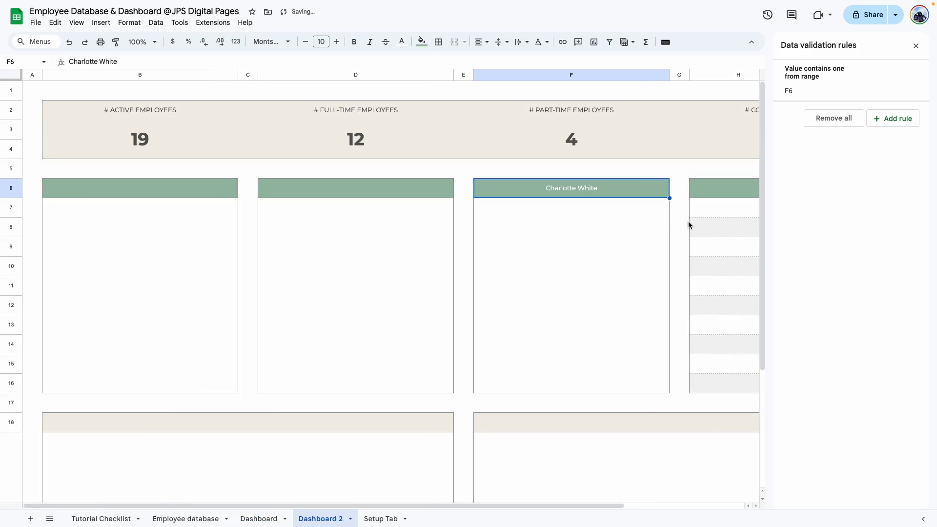
left_click(671, 235)
left_click_drag(571, 205, 493, 364)
left_click(459, 191)
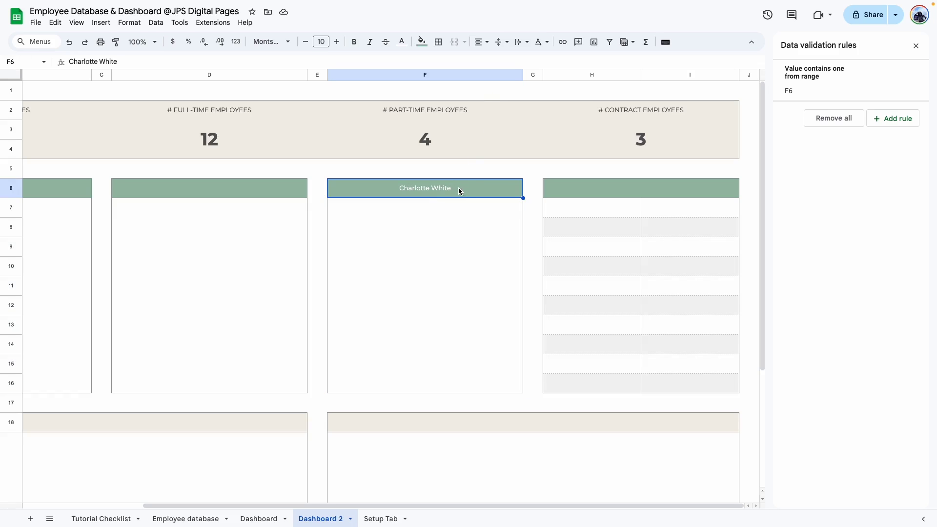
- Merge cells F7:F16 below the employee name on Dashboard 2 into one cell
left_click_drag(342, 203, 505, 391)
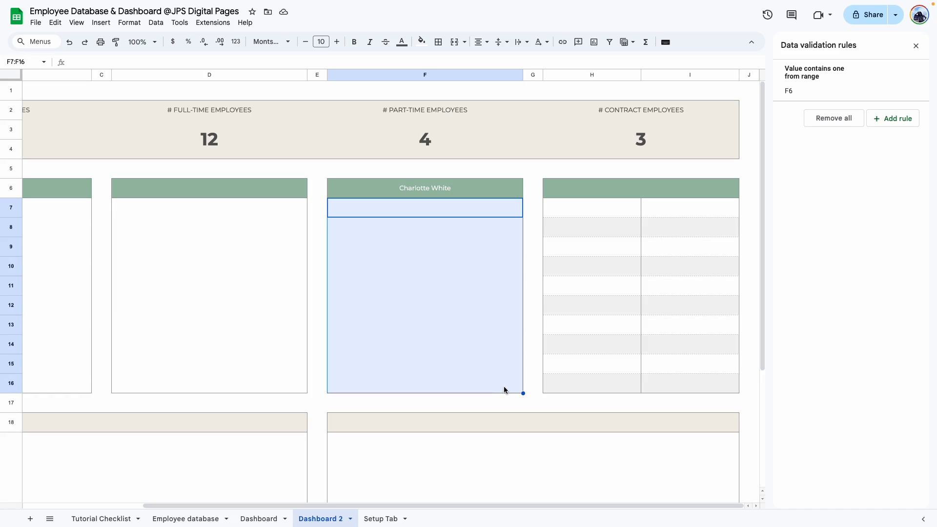
left_click(454, 41)
left_click(600, 266)
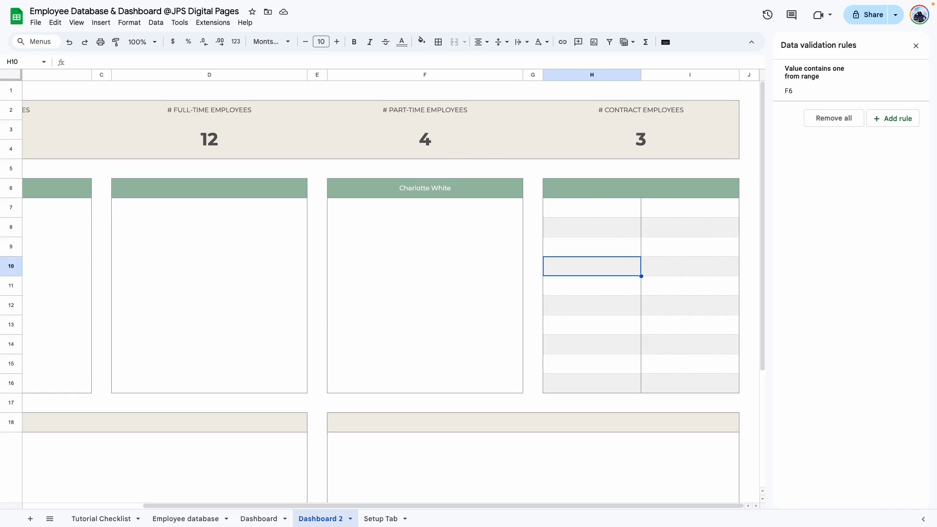
- Examine the empty profile block H6:I16 on Dashboard 2 against the filled template Dashboard and the Employee database columns
left_click(606, 191)
left_click(599, 209)
left_click(596, 225)
left_click(584, 246)
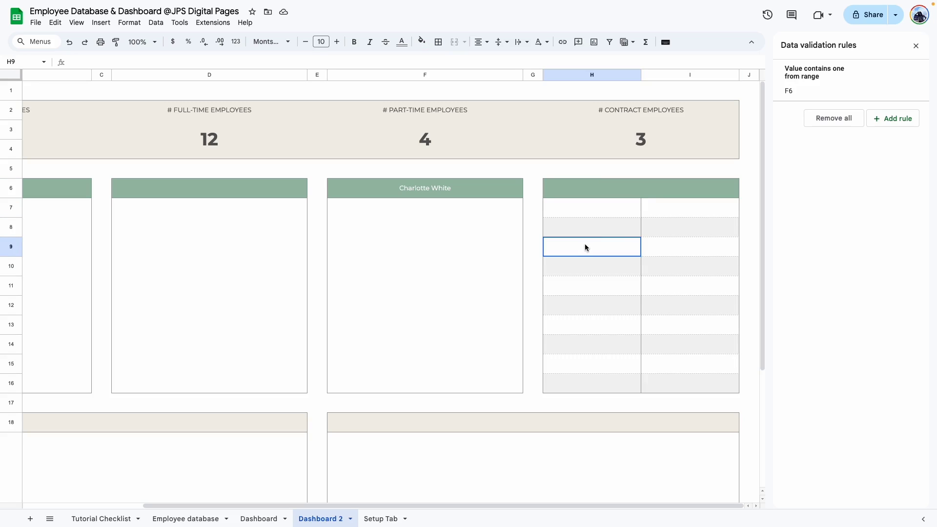
left_click_drag(612, 209, 604, 385)
left_click_drag(719, 209, 707, 375)
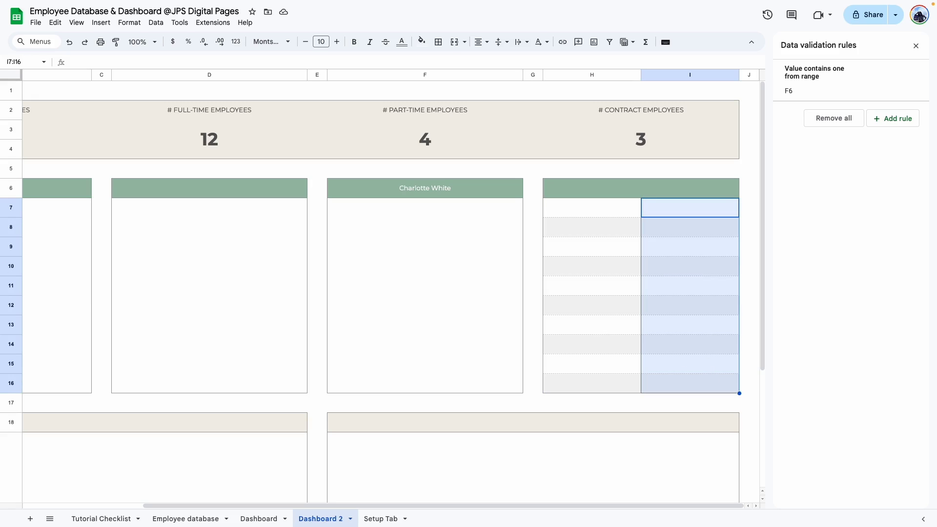
left_click(592, 325)
left_click(243, 521)
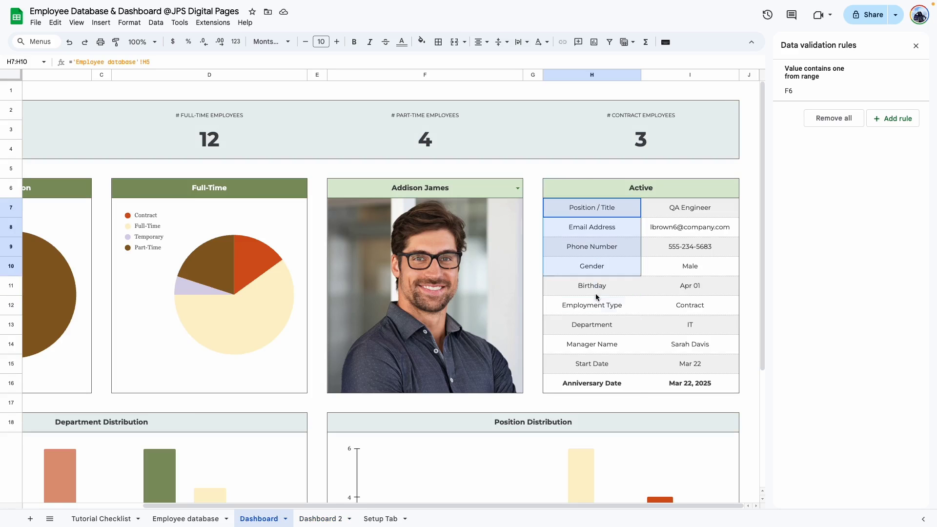
left_click(222, 518)
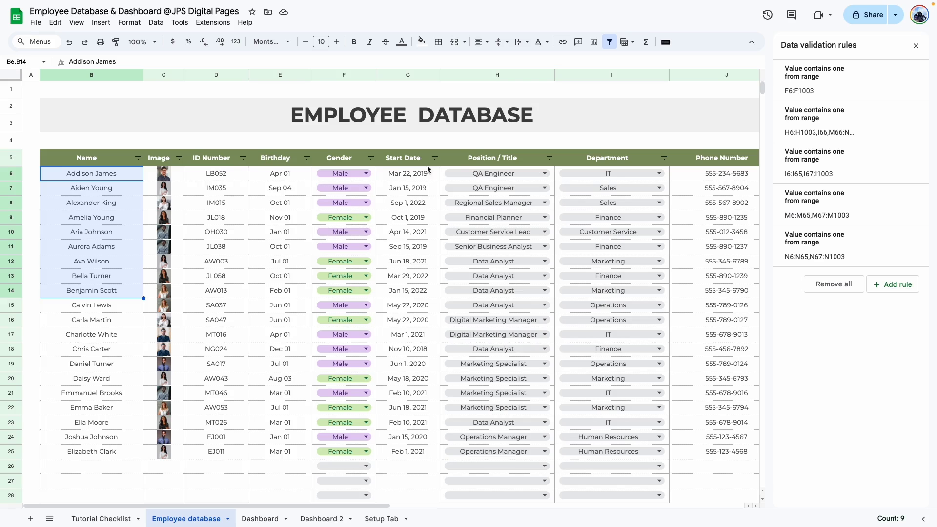
left_click(321, 518)
left_click(641, 188)
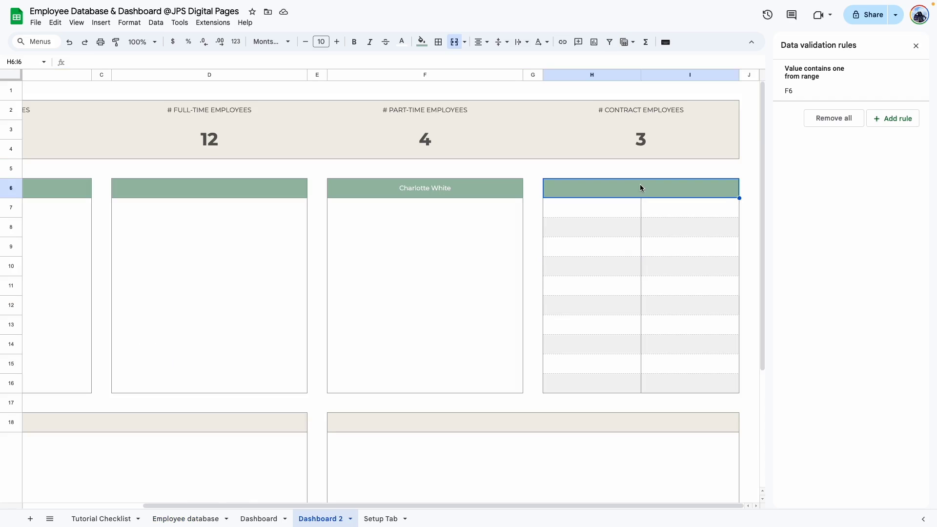
- Inspect the formulas behind the status header, label cells and value cells of the profile block on the template Dashboard
left_click(258, 517)
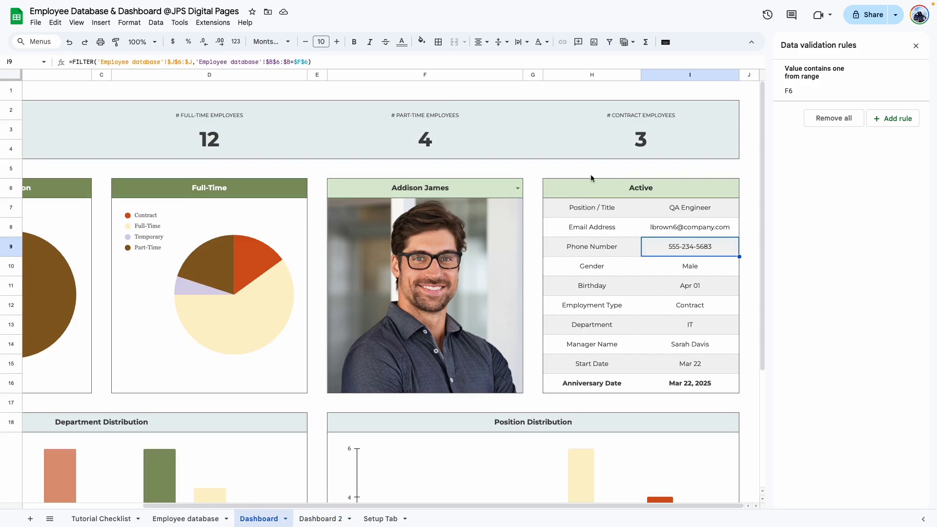
left_click(602, 187)
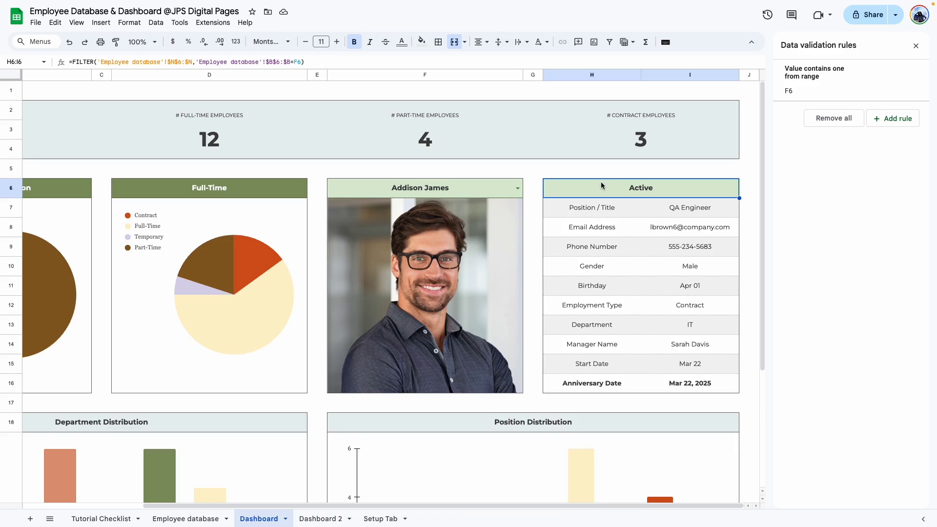
left_click(677, 262)
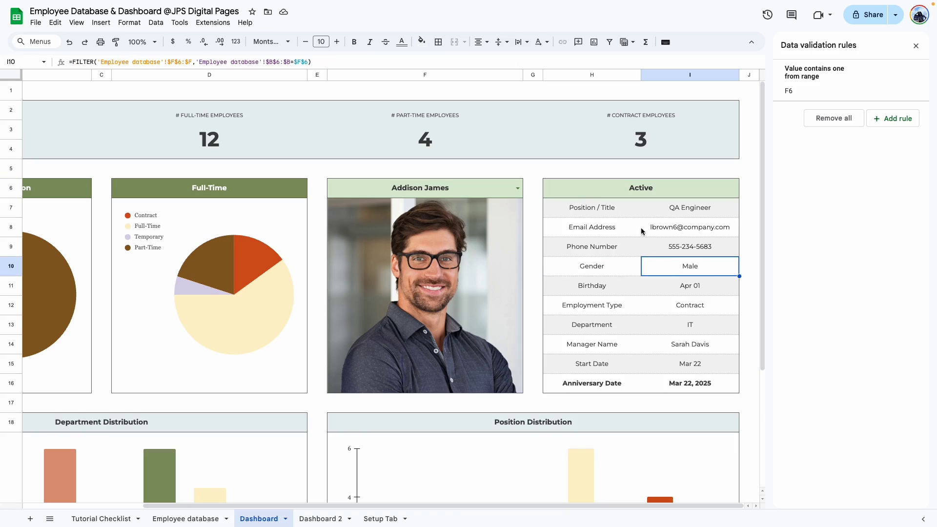
left_click_drag(598, 208, 585, 386)
left_click(594, 208)
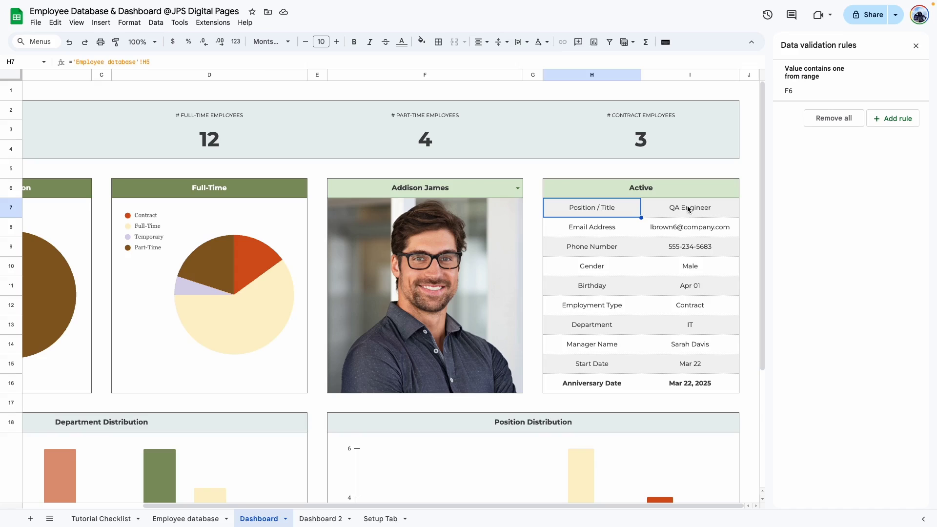
left_click(654, 248)
left_click(590, 211)
left_click(612, 225)
left_click(605, 263)
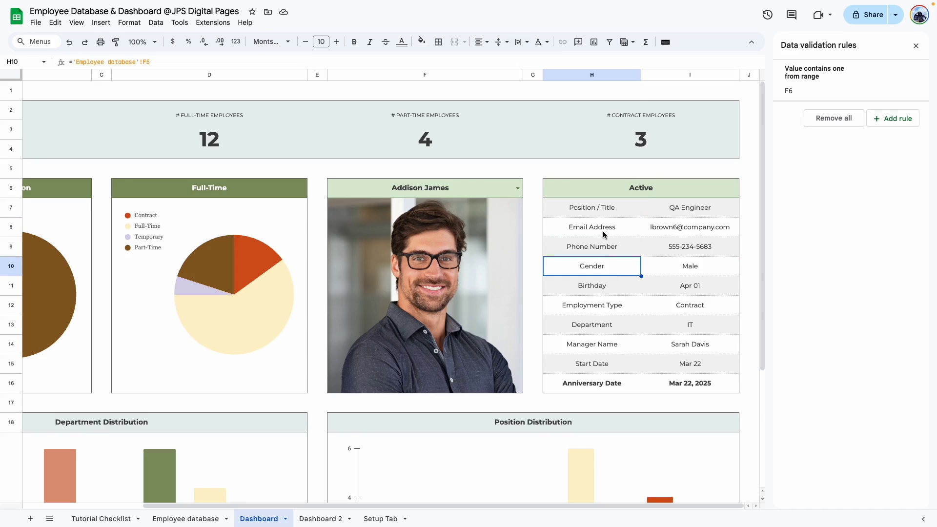
- Compare the label references in the template's profile block with the column headers in row 5 of the Employee database sheet
left_click(185, 518)
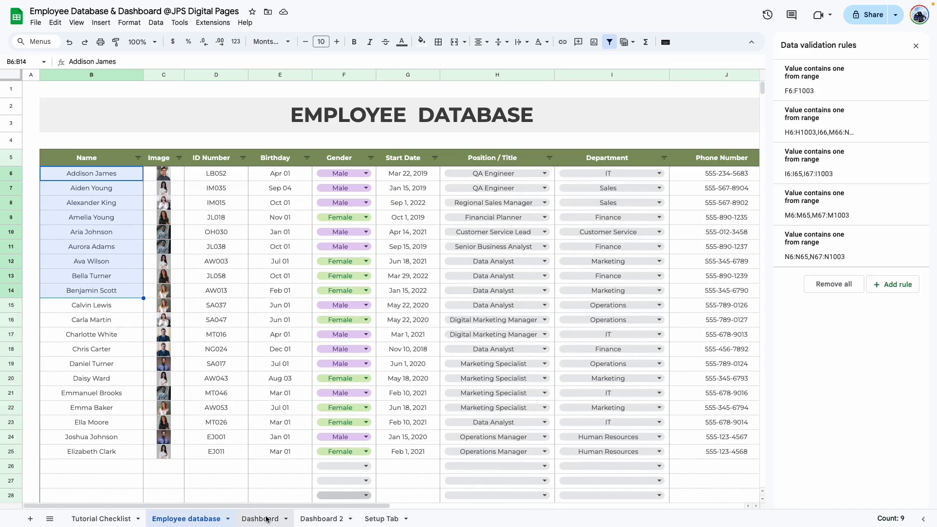
key("ctrl+Page_Down")
scroll(488, 268, "right", 3)
left_click(591, 212)
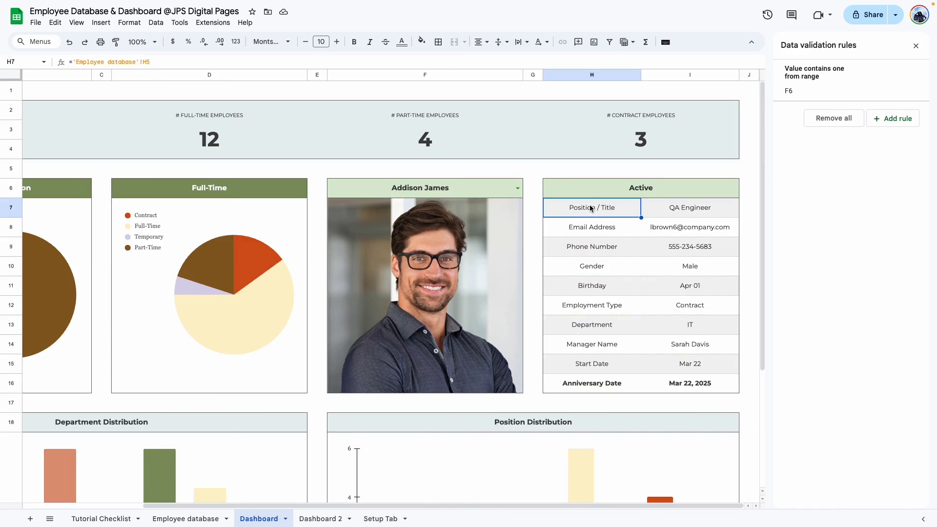
left_click(212, 517)
left_click(230, 162)
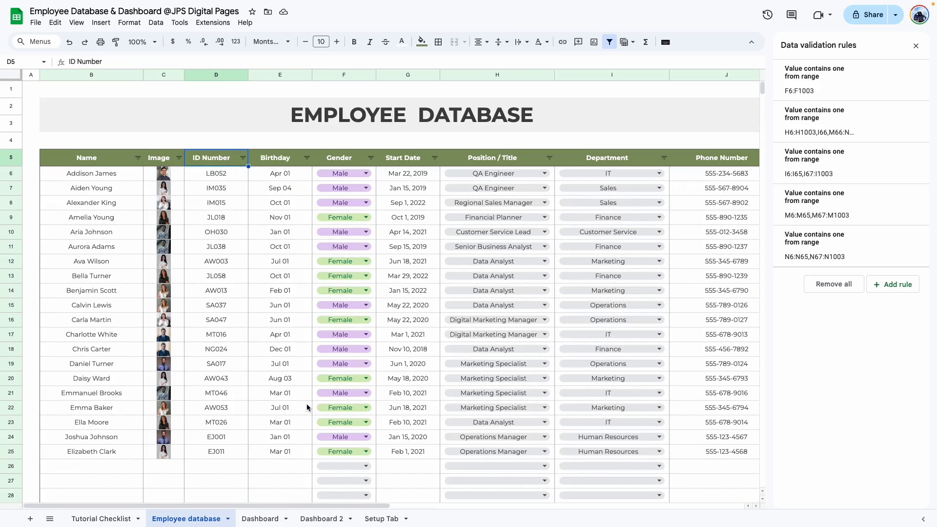
left_click(326, 519)
key("ctrl+Page_Up")
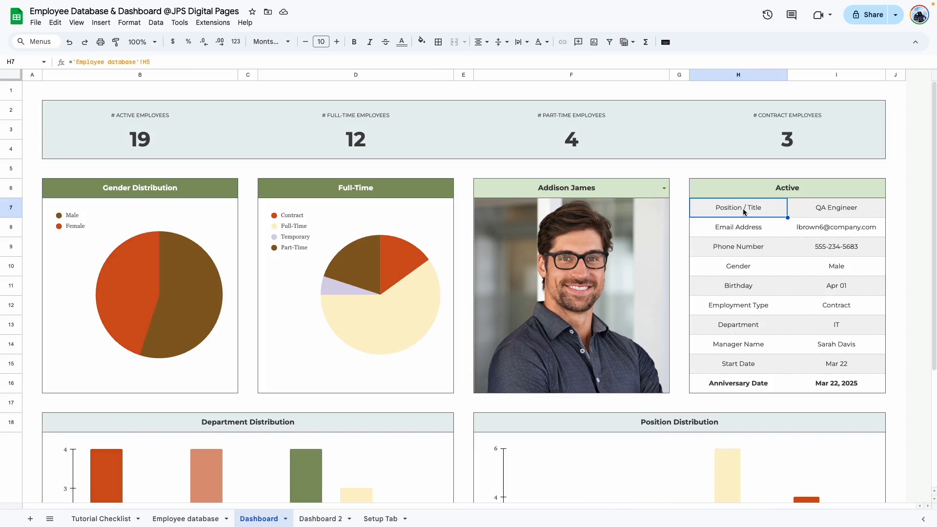
- Shorten the Position / Title header in H5 of the Employee database sheet to Position
left_click(198, 521)
left_click(520, 157)
double_click(495, 158)
left_click_drag(502, 155, 532, 155)
key("BackSpace")
key("Return")
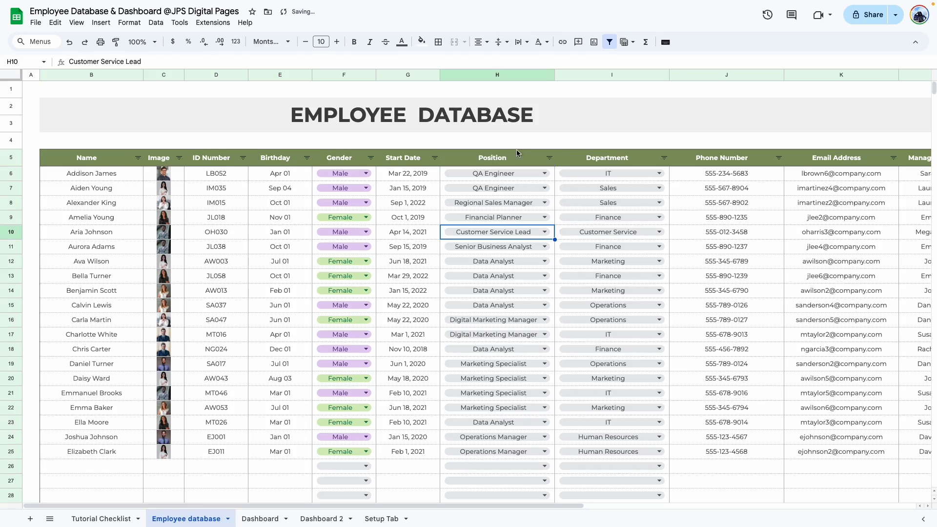
left_click(516, 156)
left_click(610, 319)
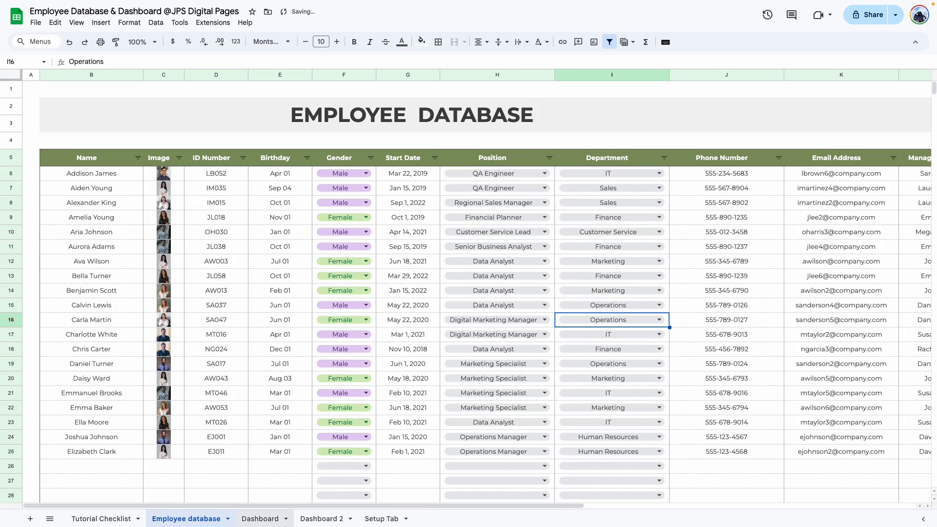
- Check on the template Dashboard how the profile labels follow the renamed database header
left_click(254, 518)
left_click(737, 266)
left_click(751, 305)
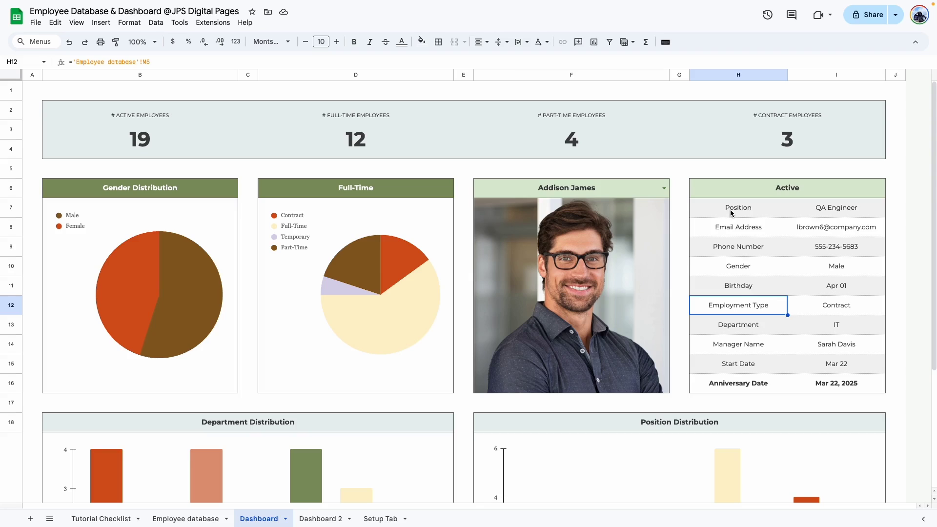
left_click(738, 243)
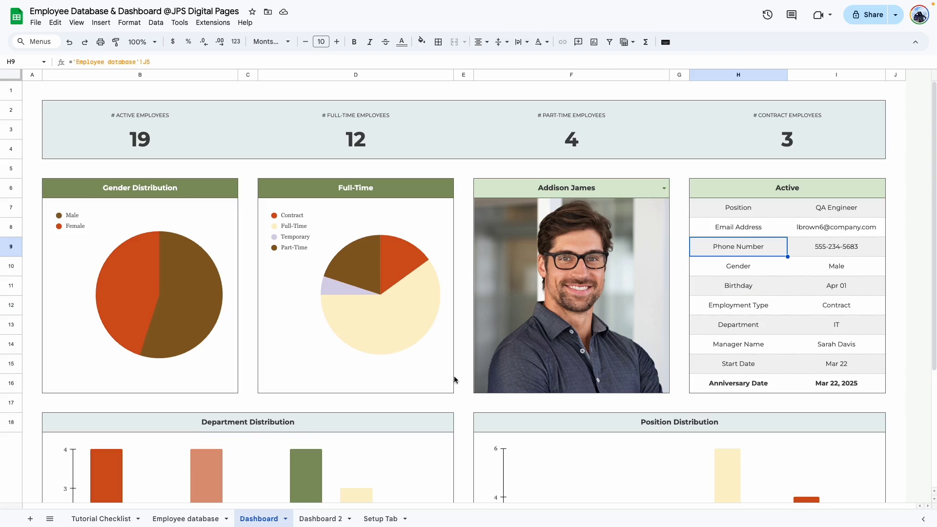
- Link label cell H7 on Dashboard 2 to the Position header with ='Employee database'!H5
left_click(312, 519)
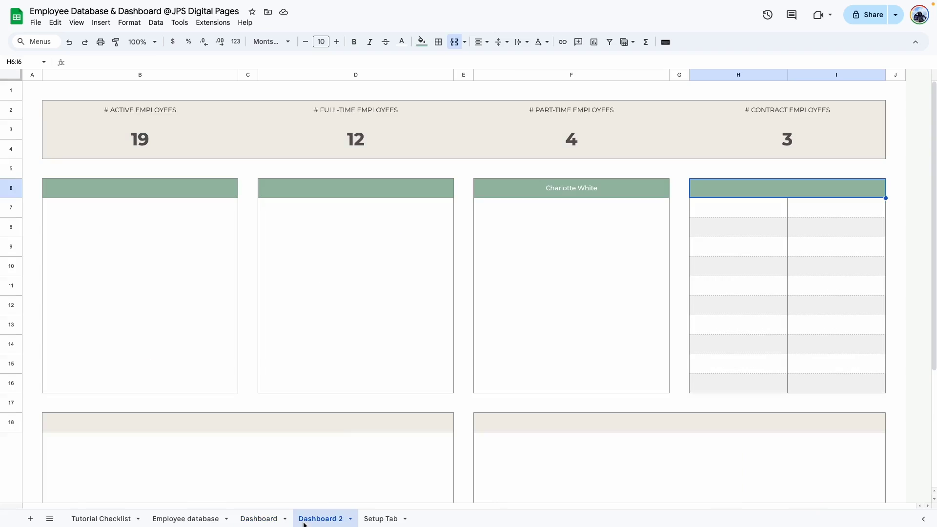
left_click(689, 302)
left_click(727, 216)
type("=")
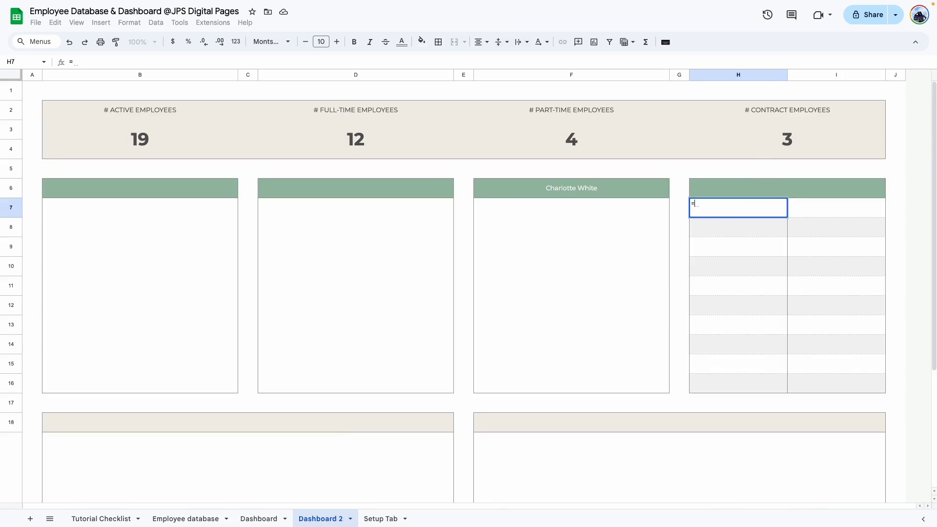
left_click(196, 518)
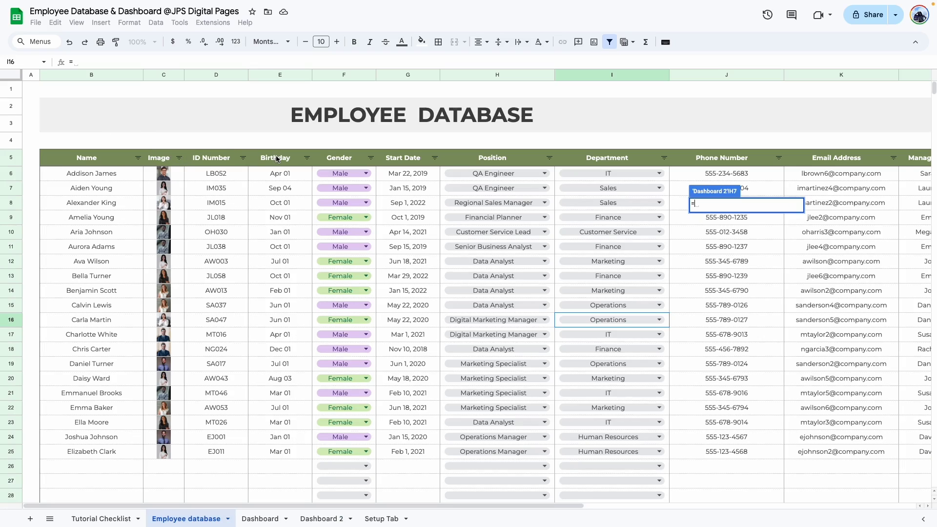
left_click(526, 159)
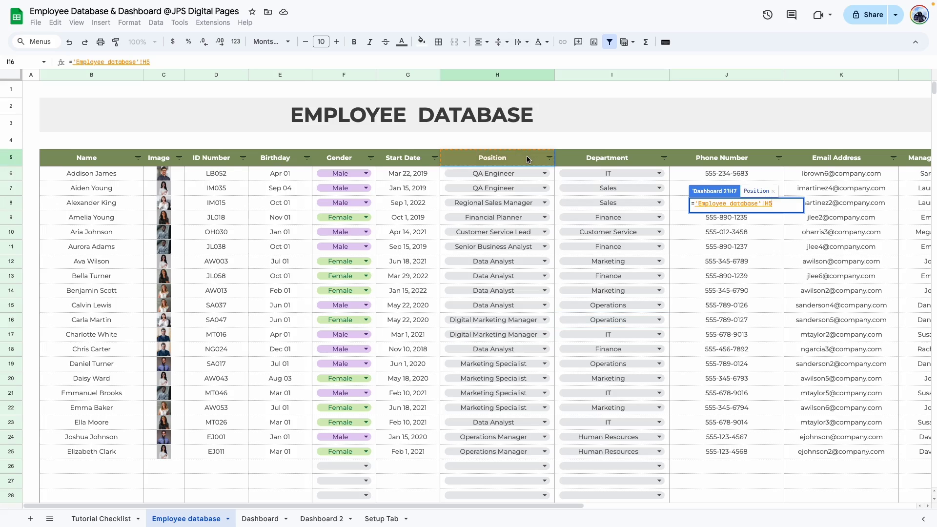
key("Return")
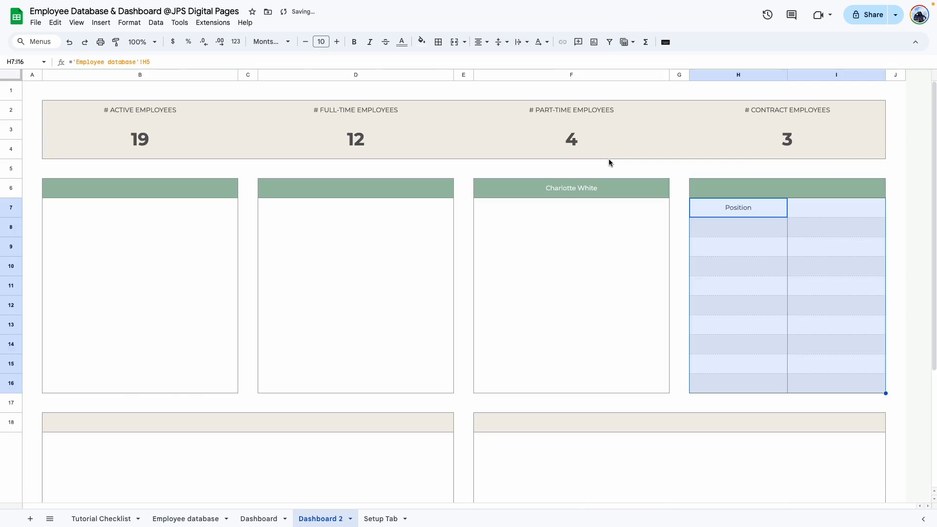
- Fill labels H8:H16 on Dashboard 2 from database headers: Gender, Birthday, Phone Number, Email Address, Employment Type, Start Date, Anniversary Date, Years of Service, Manager Name
left_click(743, 248)
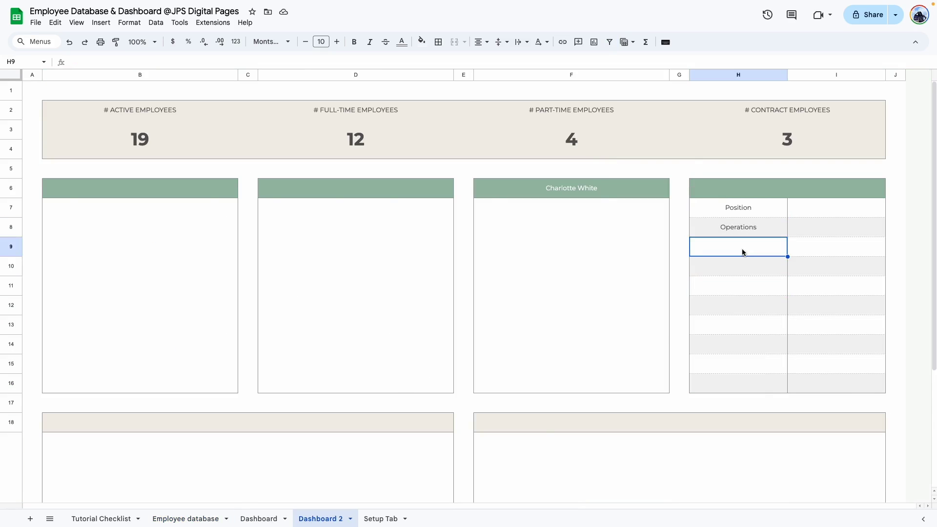
type("=")
left_click(186, 518)
left_click(45, 157)
key("Return")
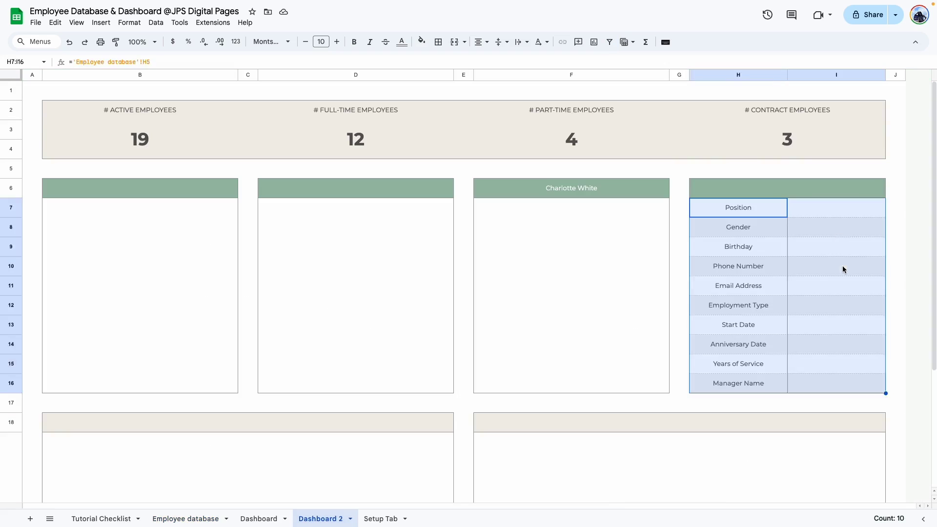
left_click(843, 268)
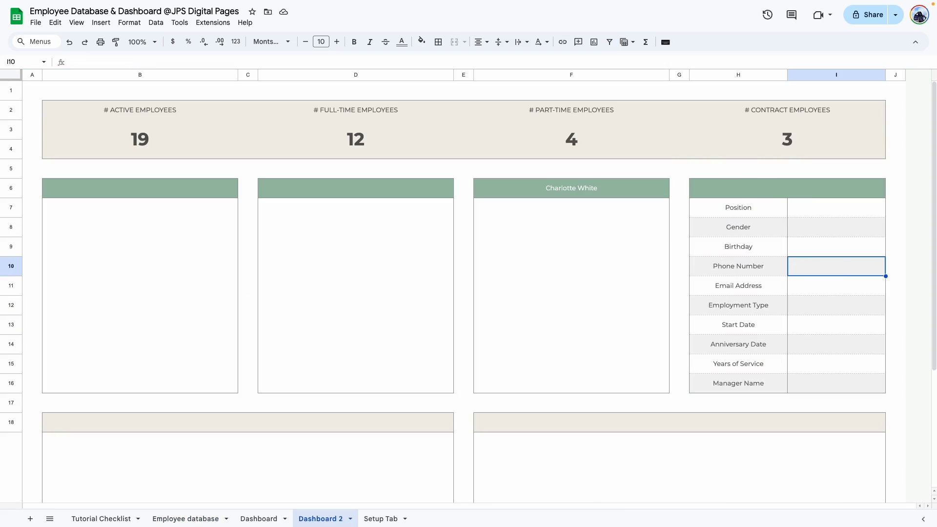
left_click(738, 210)
left_click(578, 195)
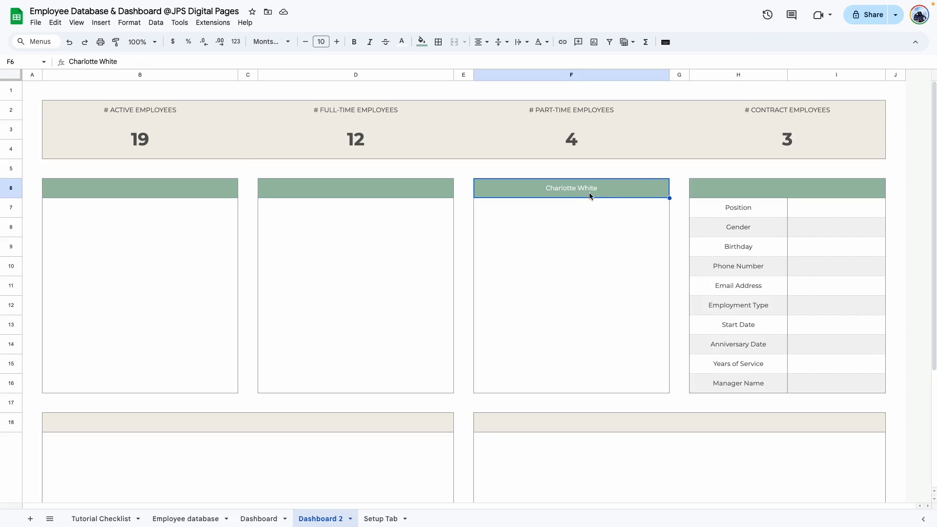
- Copy =FILTER('Employee database'!$N$6:$N,'Employee database'!$B$6:$B=F6) from the template Dashboard's status header into H6:I6 on Dashboard 2
left_click(256, 517)
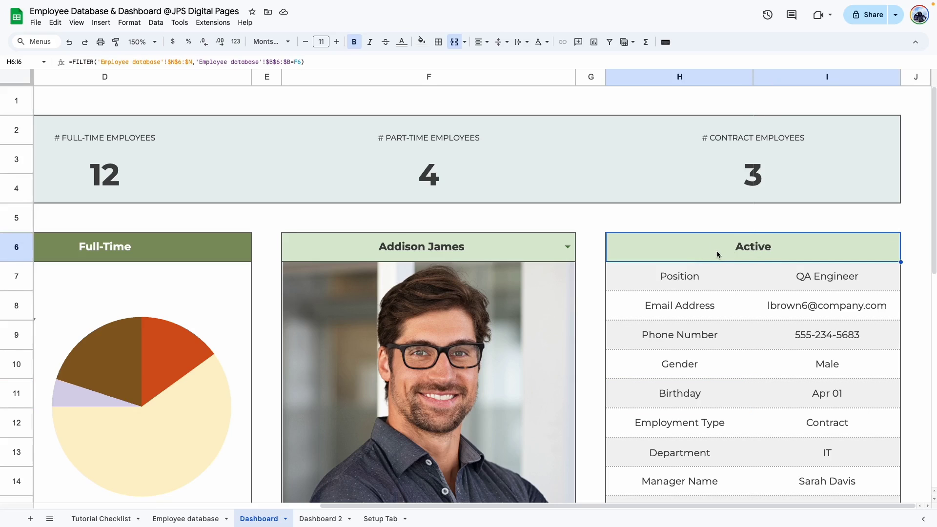
double_click(717, 250)
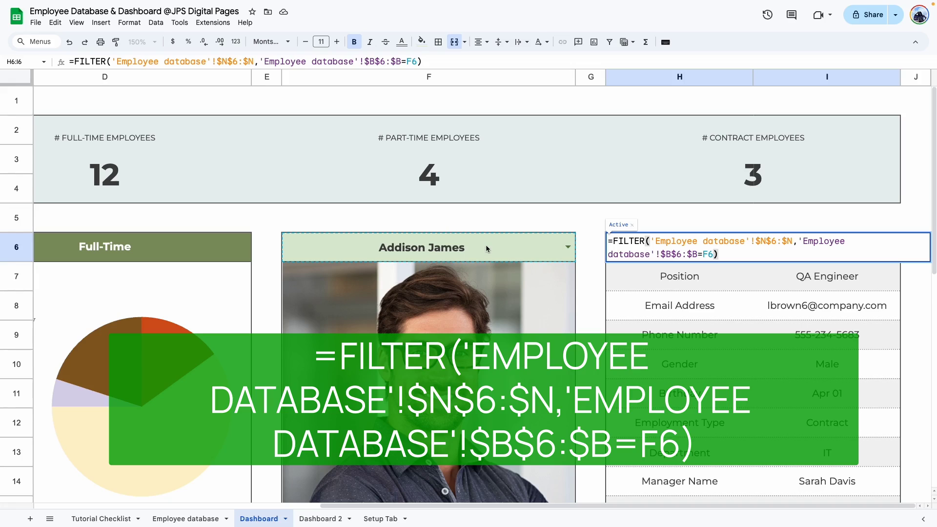
key("ctrl+a")
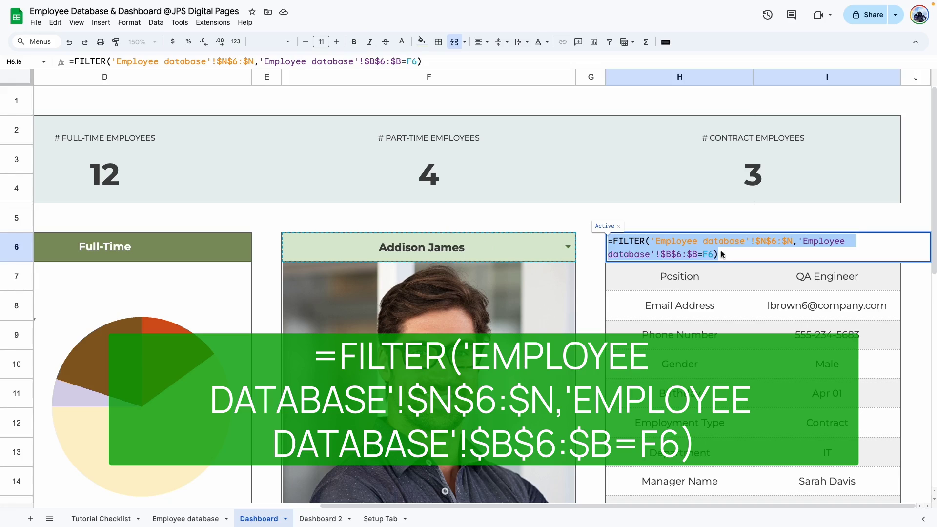
left_click(679, 306)
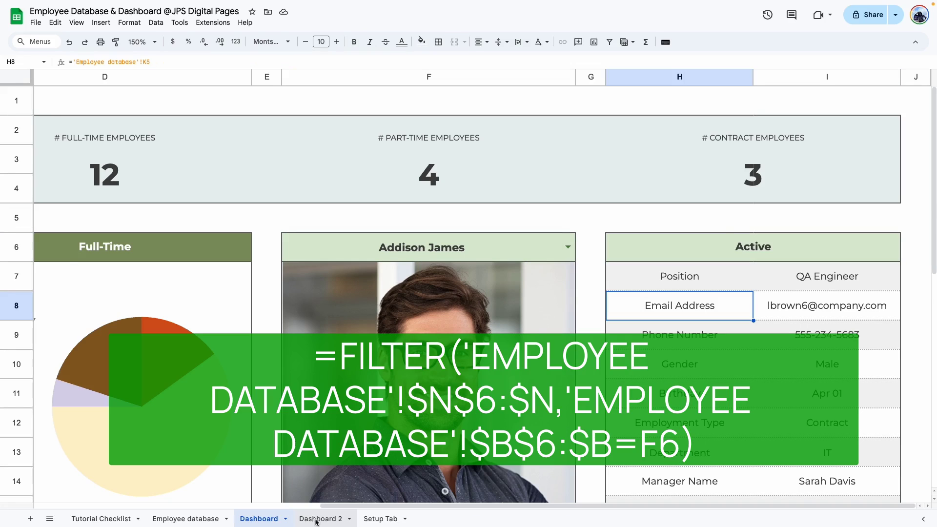
left_click(319, 519)
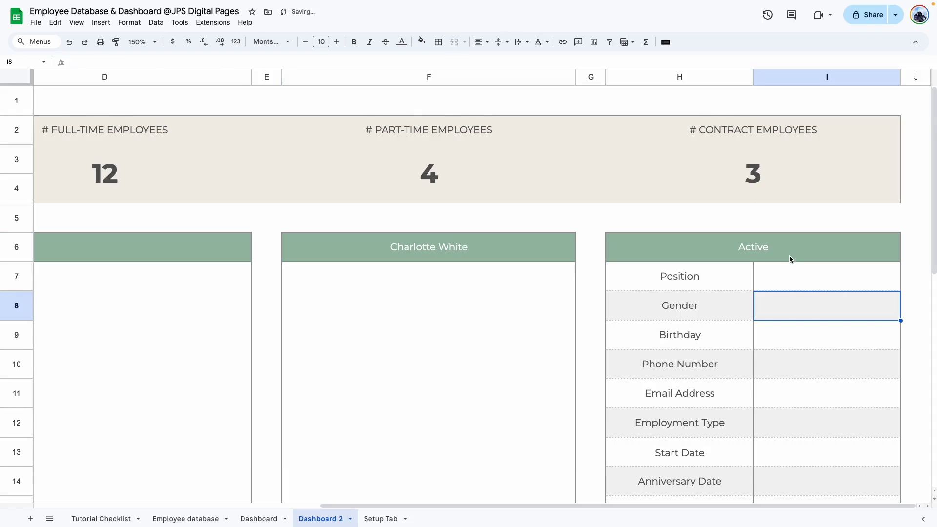
- Choose the second employee in the F6 dropdown on Dashboard 2 to test the status formula in H6
double_click(492, 253)
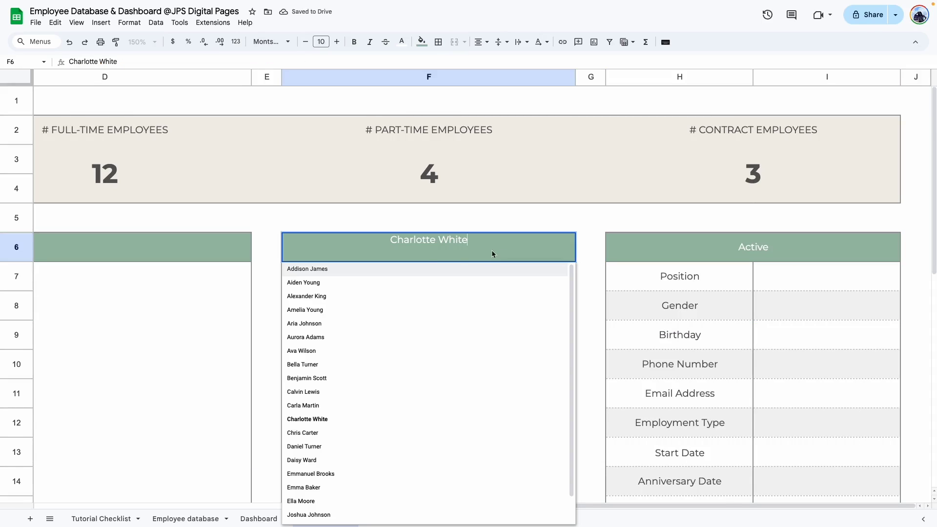
left_click(300, 283)
left_click(647, 254)
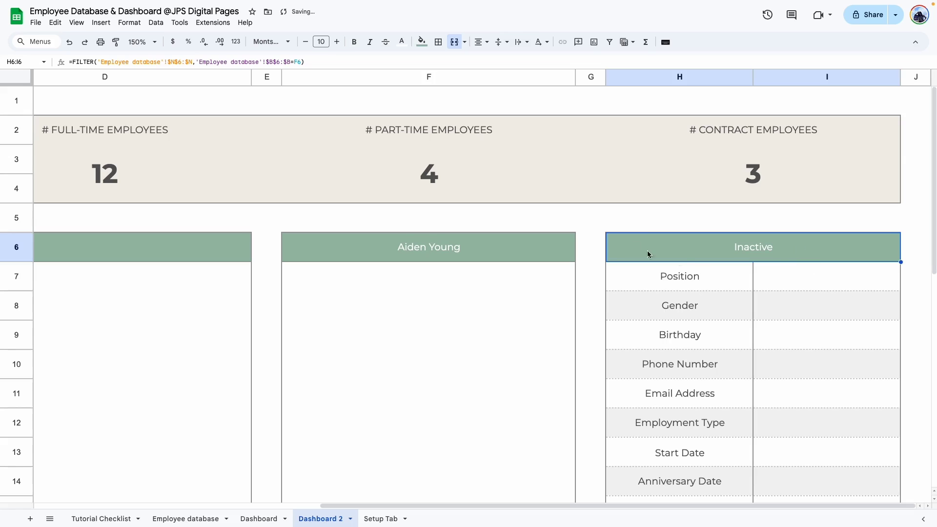
left_click(781, 359)
left_click_drag(727, 290, 829, 500)
left_click(532, 410)
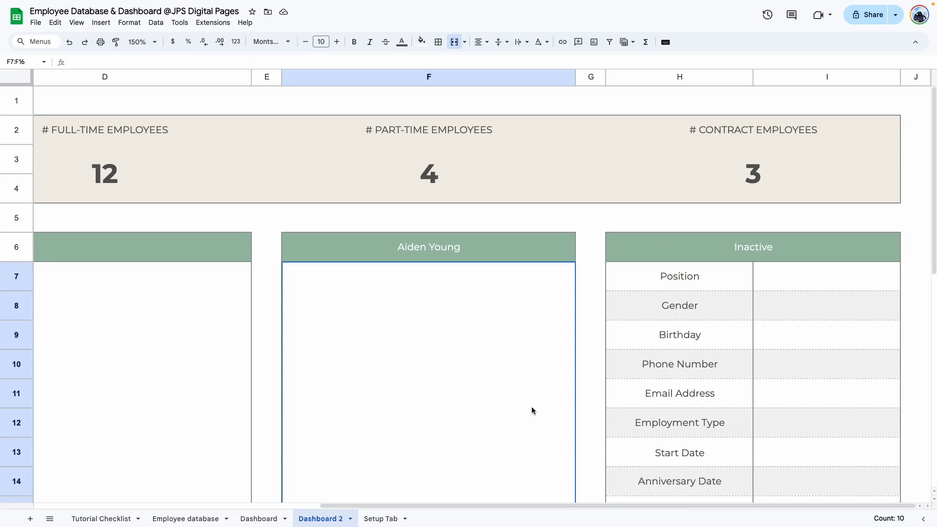
- Enter =FILTER('Employee database'!$C$6:$C,'Employee database'!$B$6:$B=F6) in F7:F16 on Dashboard 2 to display the selected employee's image
scroll(546, 410, "down", 3)
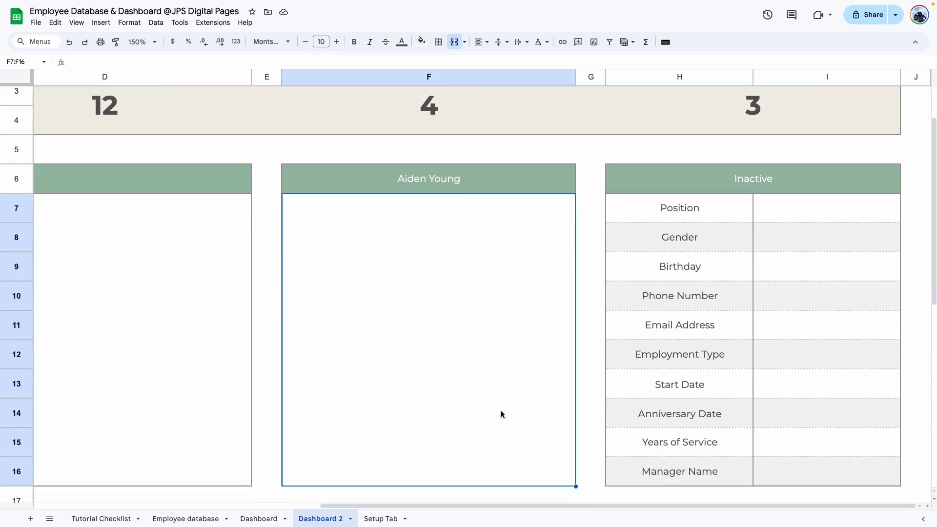
left_click(185, 518)
left_click(258, 237)
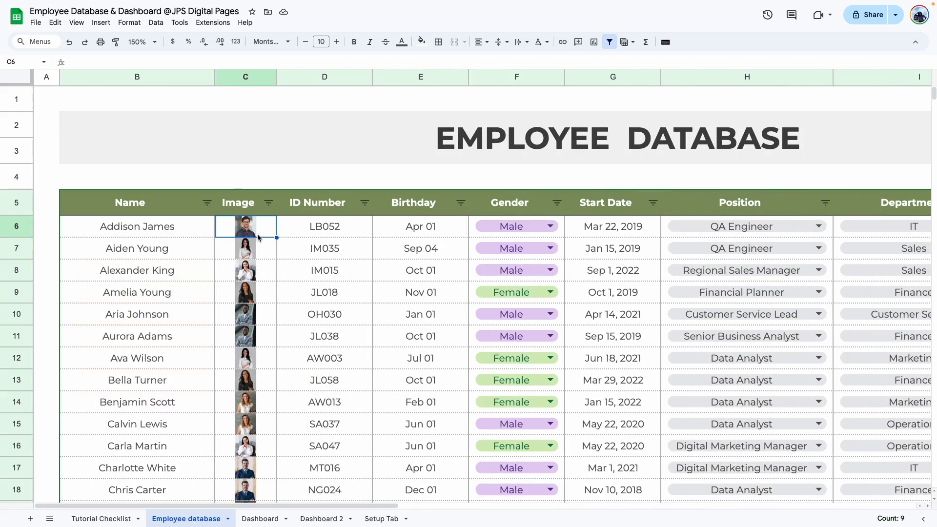
left_click(329, 520)
left_click(468, 294)
type("=FILTER('Employee database'!$c$6:$N,'Employee database'!$B$6:$B=F6)")
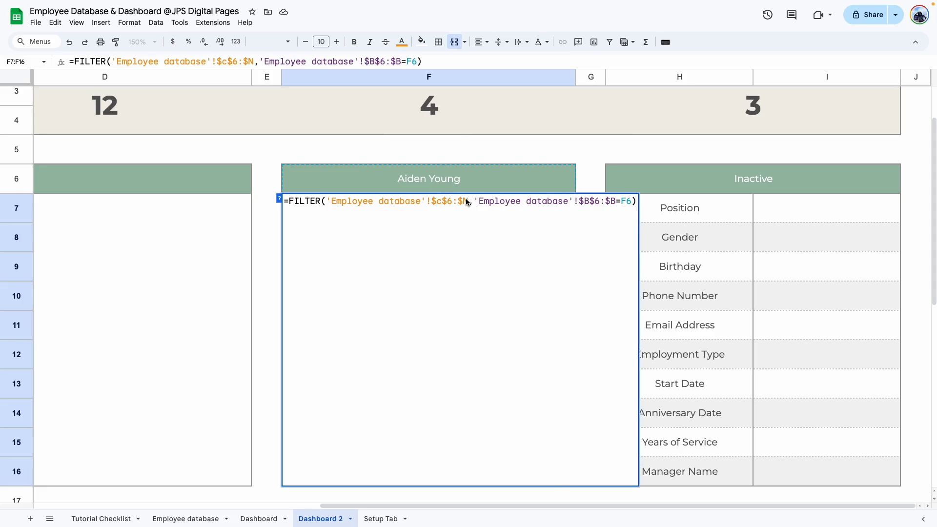
left_click(467, 202)
key("BackSpace")
type("c")
key("Return")
left_click(590, 234)
scroll(610, 363, "down", 5)
left_click(596, 405)
scroll(595, 406, "up", 6)
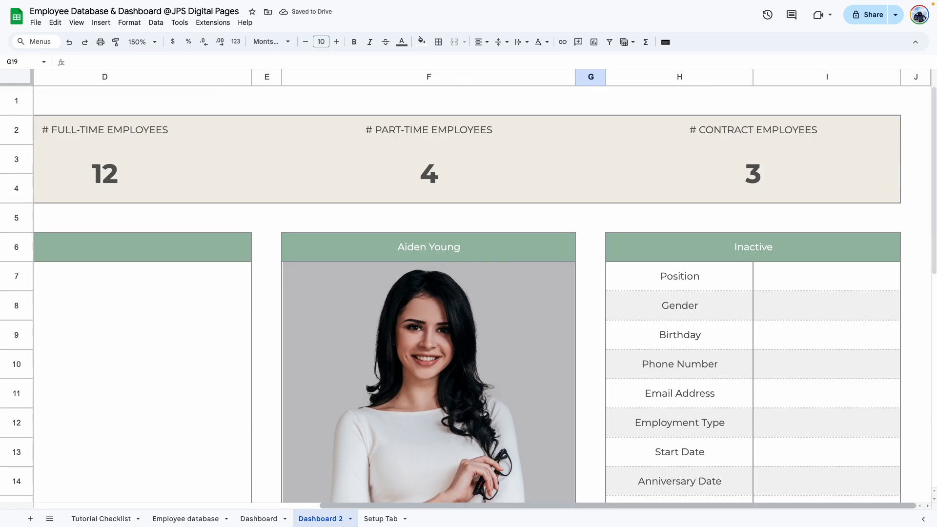
- Insert the status formula =FILTER('Employee database'!$N$6:$N,'Employee database'!$B$6:$B=F6) in I7 beside the Position label
scroll(840, 378, "down", 2)
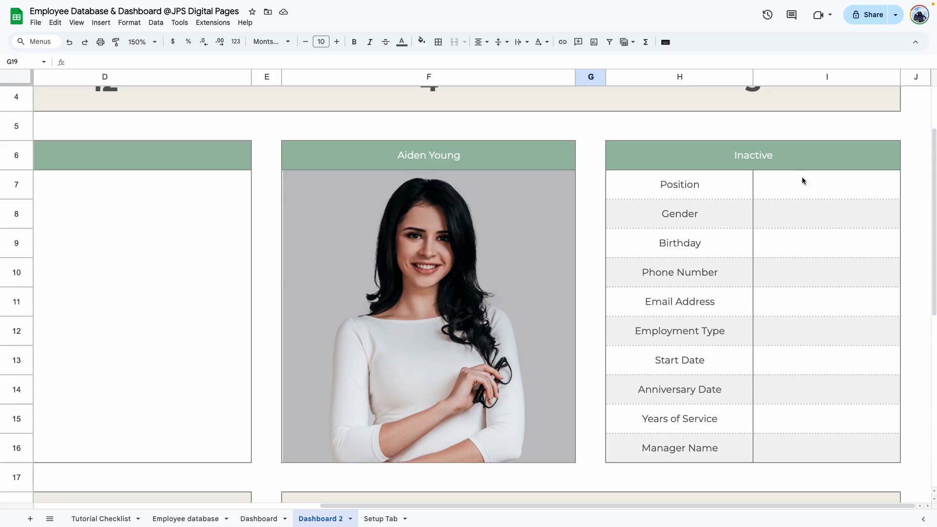
left_click(703, 183)
key("Down")
key("Down")
double_click(702, 183)
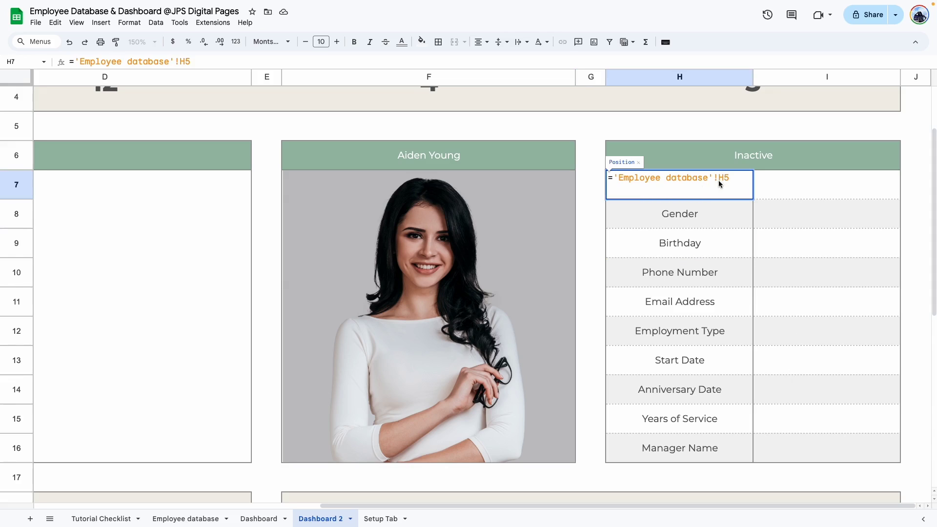
key("Escape")
key("Down")
key("Down")
left_click(800, 190)
double_click(795, 190)
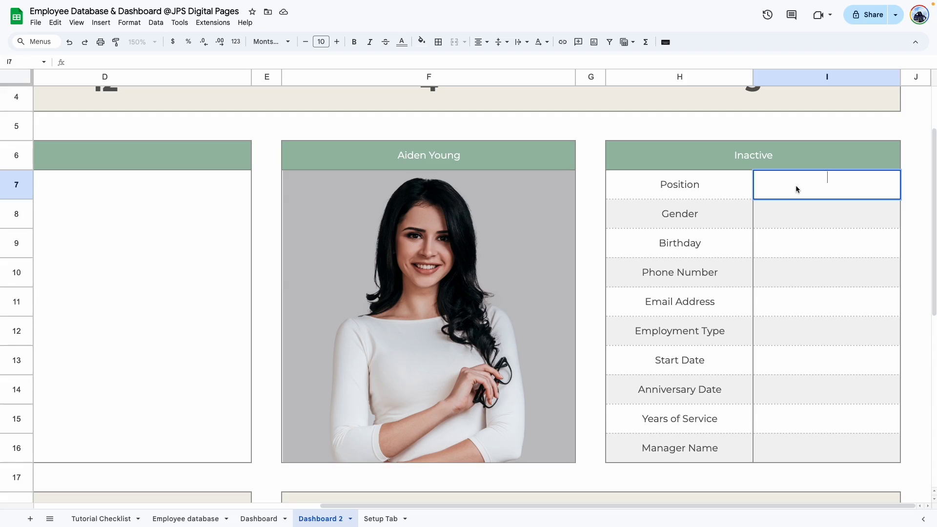
type("=FILTER('Employee database'!$B$5:$X,'Employee database'!$B$5:$B=F6)")
key("Return")
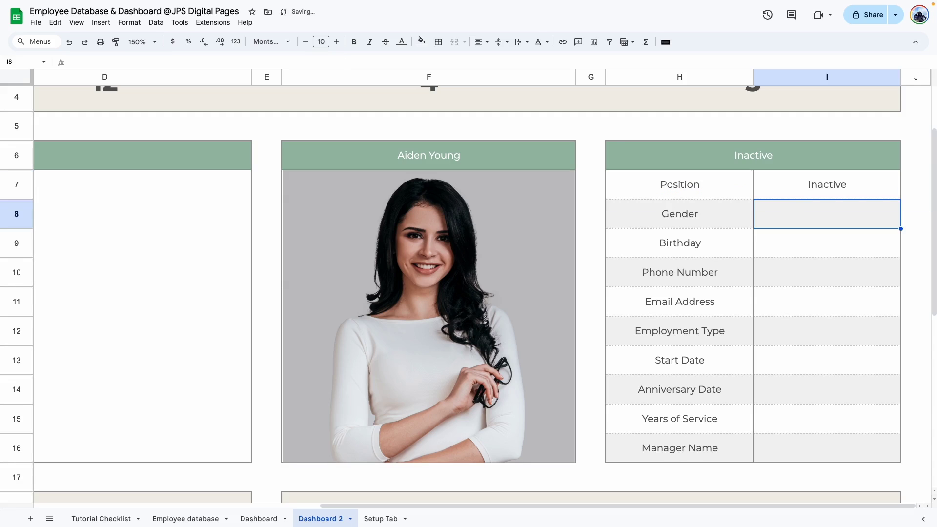
- Change the returned range in I7's FILTER formula to the database's Position column, 'Employee database'!$H$6:$H
left_click(828, 193)
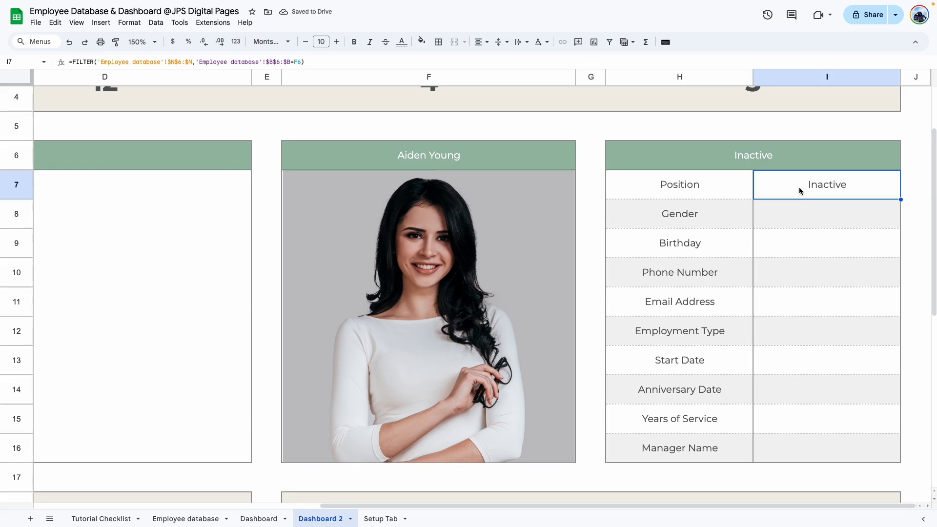
left_click(690, 188)
double_click(816, 189)
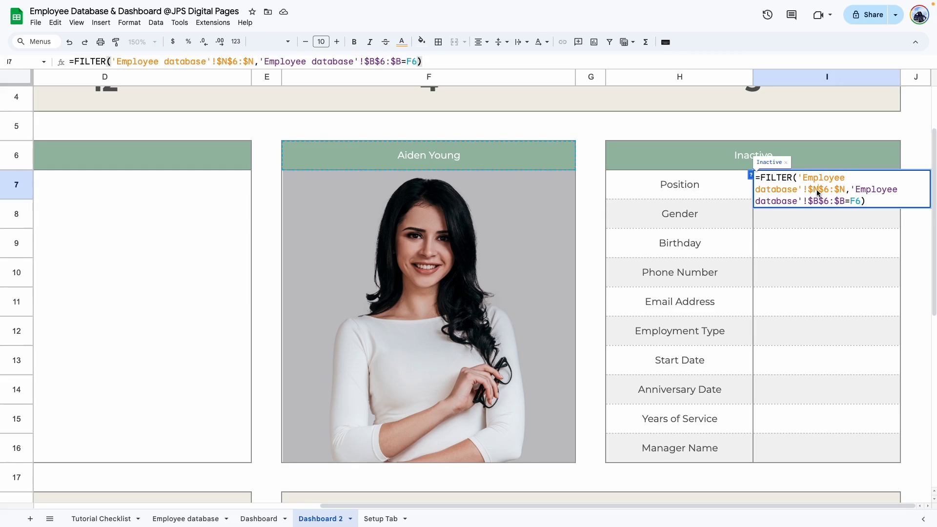
key("BackSpace")
type("C")
key("Return")
left_click(801, 246)
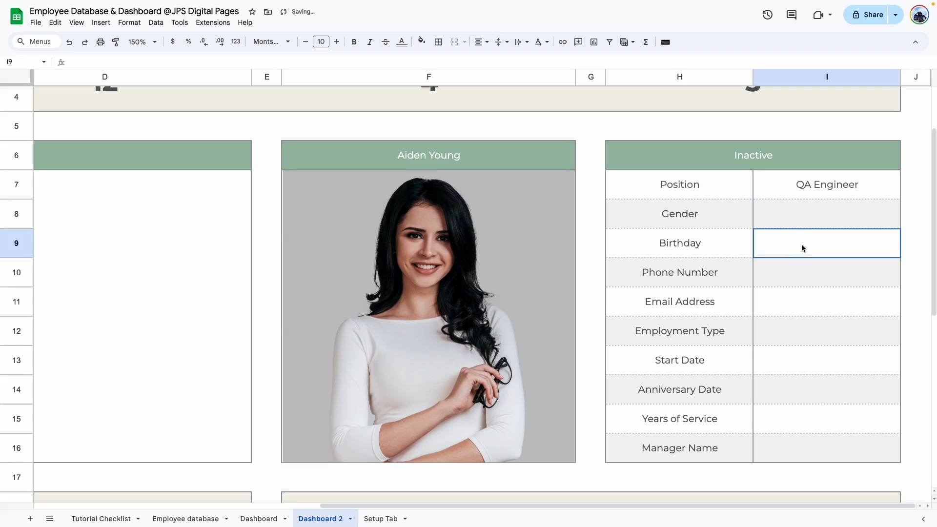
- Add the same FILTER formula in I8 with the returned range set to the database's Gender column F
left_click(707, 216)
double_click(791, 212)
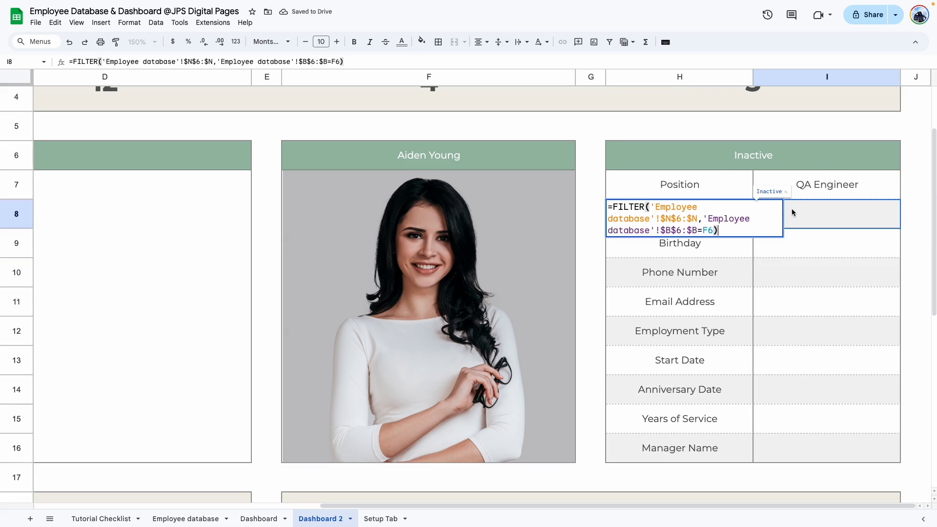
left_click(675, 218)
key("BackSpace")
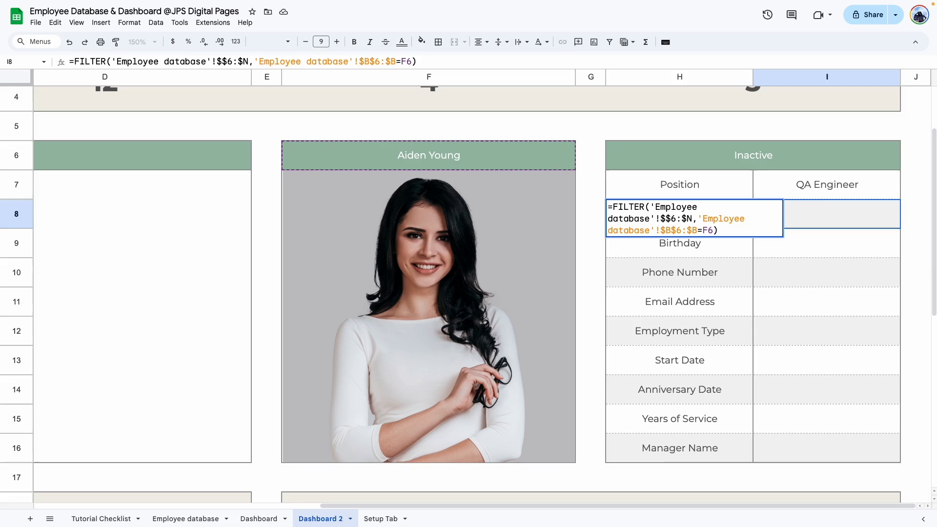
type("B")
key("Return")
- Fill I9:I16 with matching FILTER formulas for Birthday, Phone Number, Email Address, Employment Type, Start Date, Anniversary Date, Years of Service and Manager Name
double_click(817, 260)
key("Return")
key("Up")
key("Left")
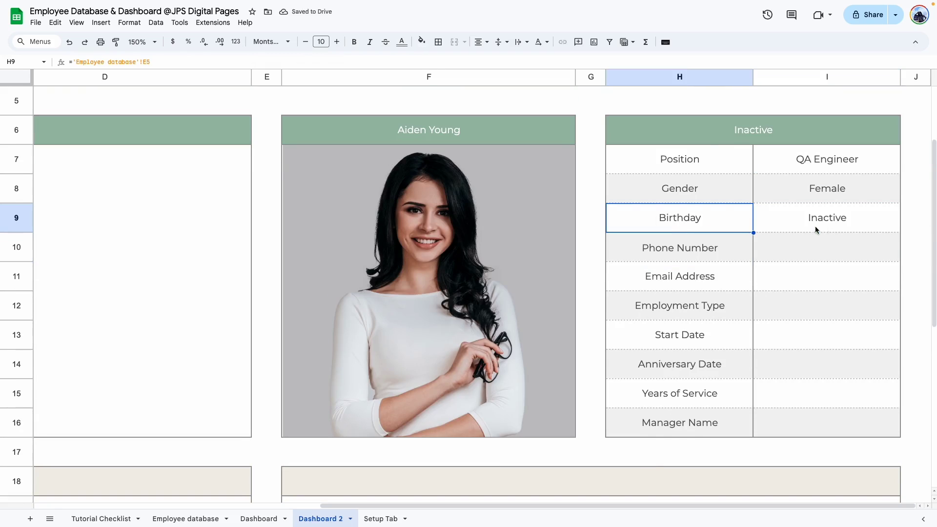
left_click(780, 250)
left_click(673, 255)
double_click(832, 259)
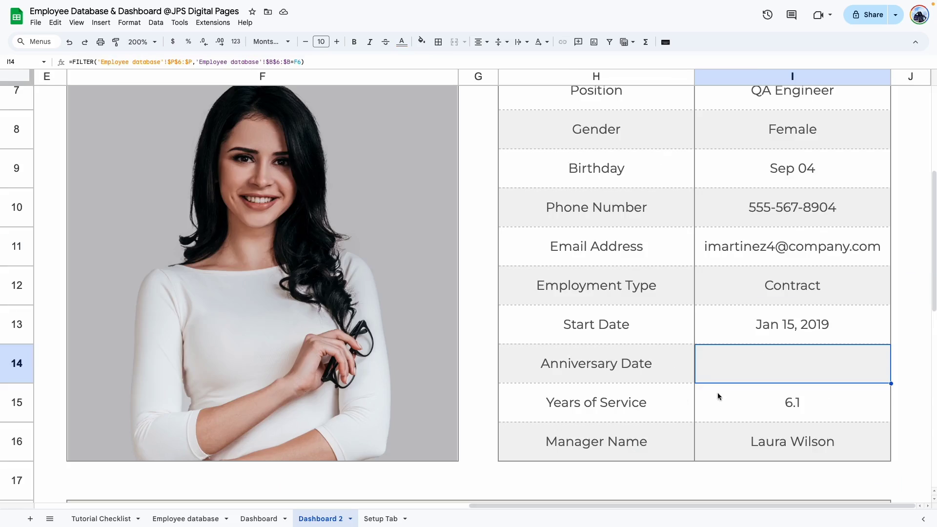
- Choose the first employee in the F6 dropdown to test the image and all profile formulas in column I
scroll(717, 392, "up", 3)
scroll(756, 348, "down", 3)
key("Down")
key("Left")
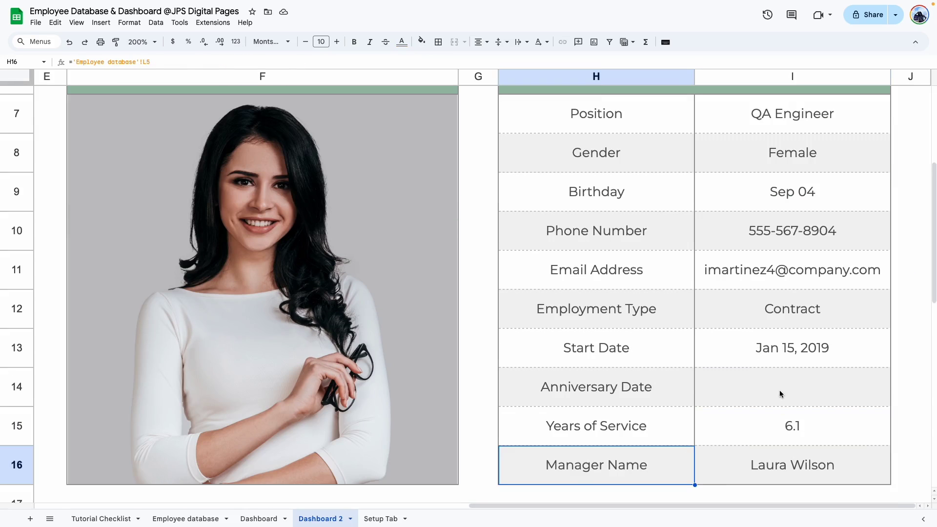
left_click(768, 393)
scroll(781, 395, "up", 5)
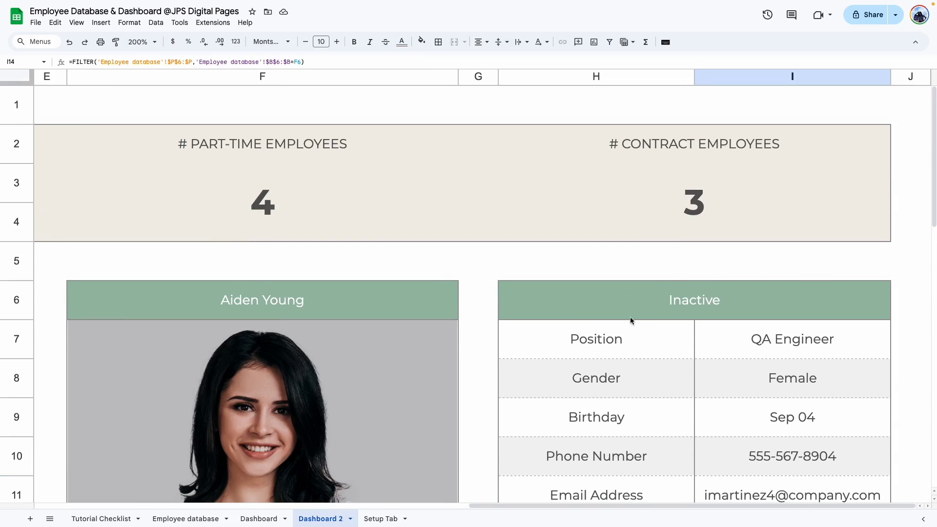
scroll(630, 320, "down", 1)
scroll(378, 334, "down", 1)
double_click(221, 238)
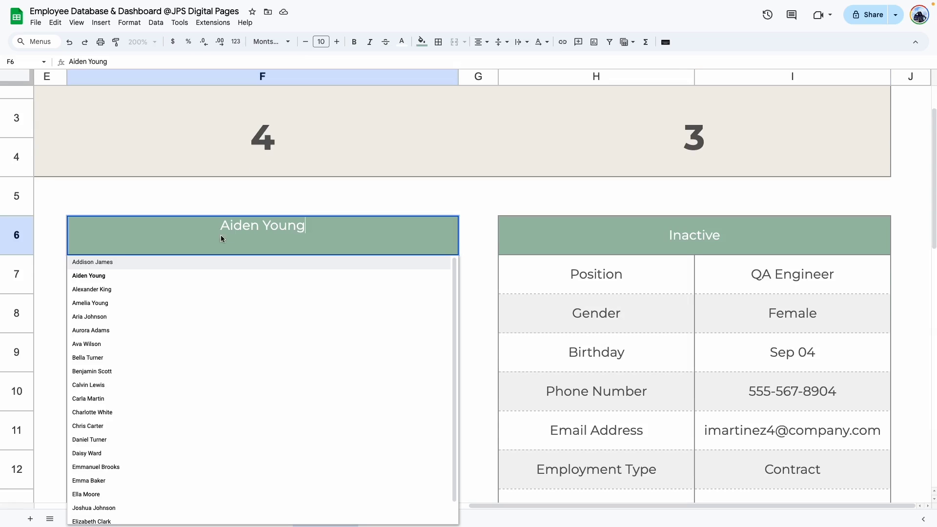
left_click(98, 262)
left_click(596, 313)
scroll(669, 278, "down", 3)
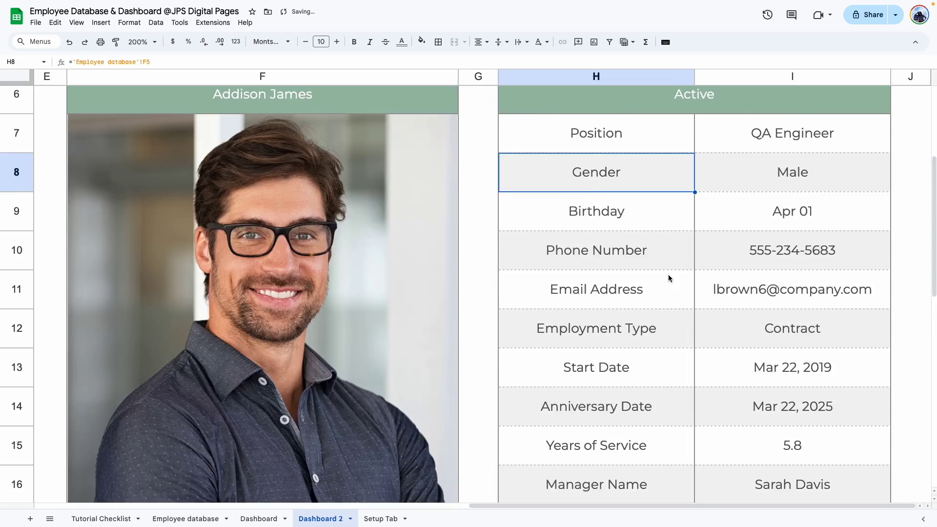
scroll(668, 278, "down", 4)
scroll(727, 289, "up", 4)
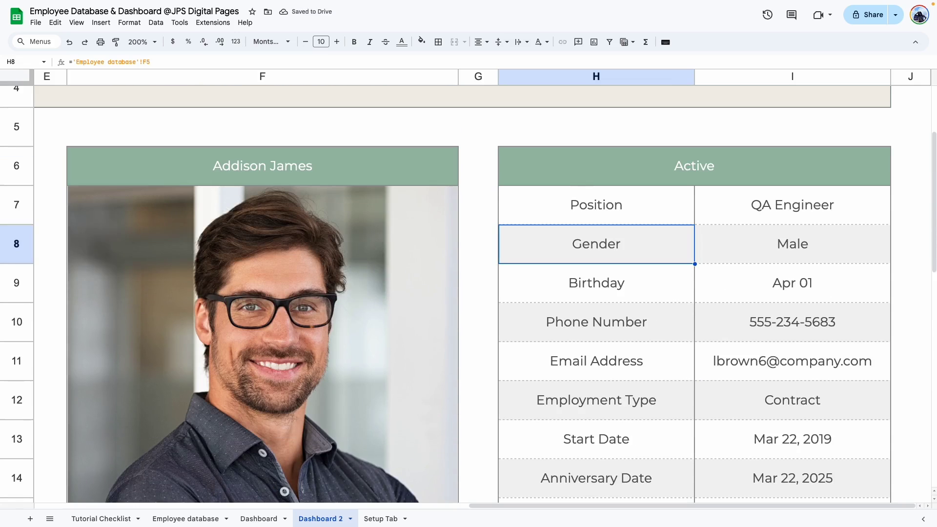
scroll(759, 451, "down", 2)
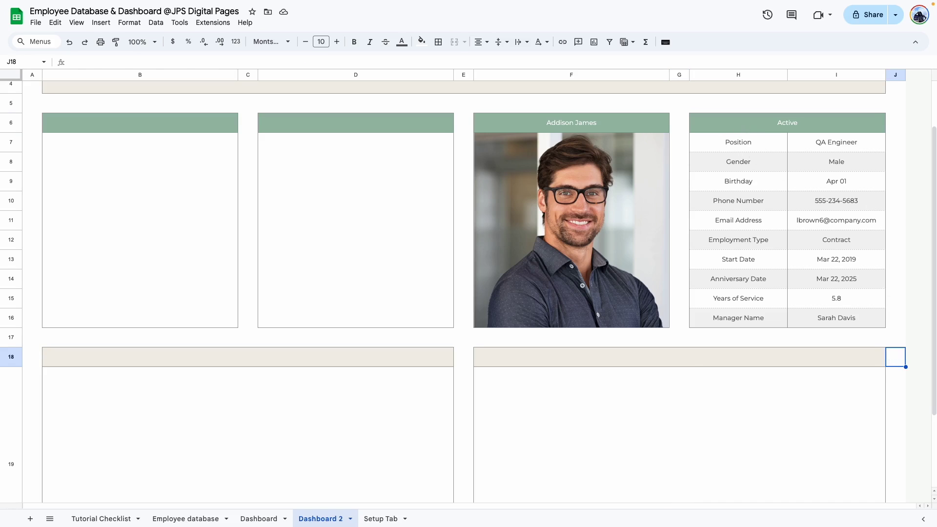
left_click(744, 127)
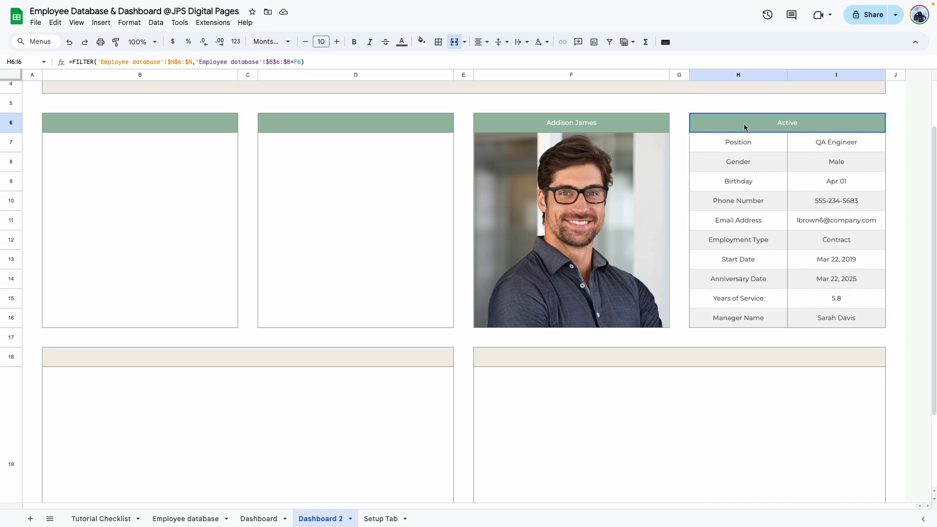
left_click(895, 219)
left_click(713, 128)
left_click(648, 131)
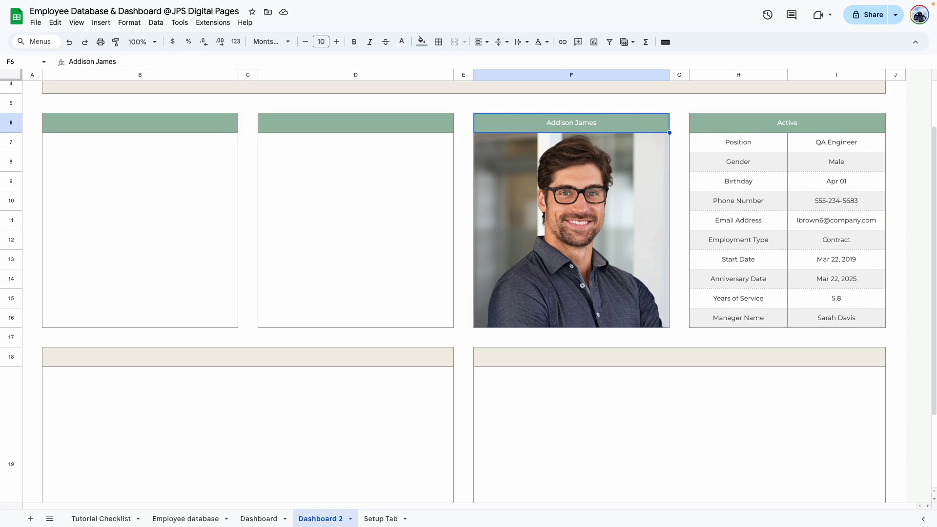
left_click(718, 185)
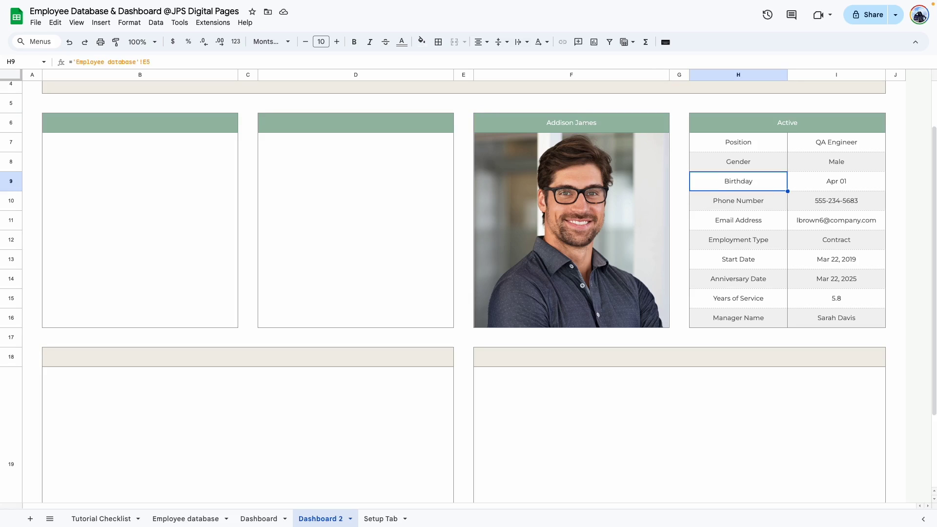
- Start a single-color conditional formatting rule on F6 and H6:I6 with the condition Custom formula is
left_click(611, 125)
left_click(799, 129)
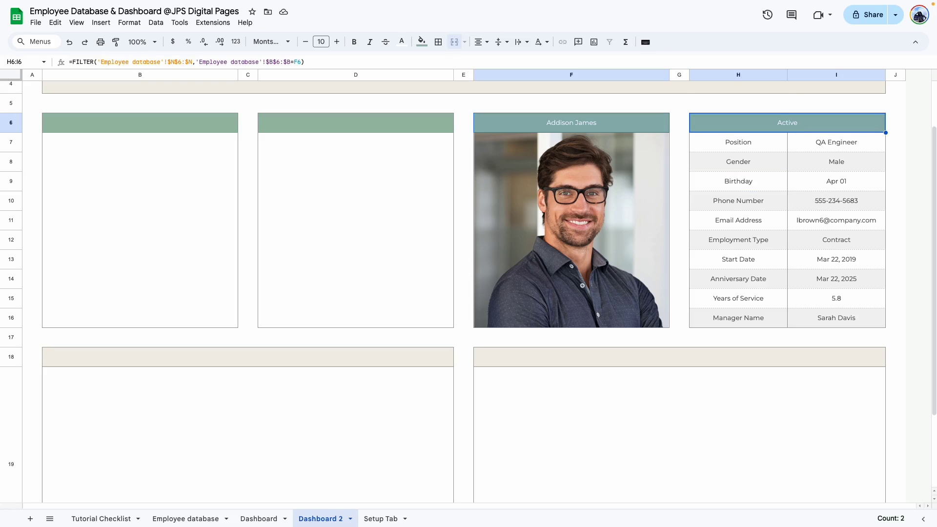
left_click(421, 41)
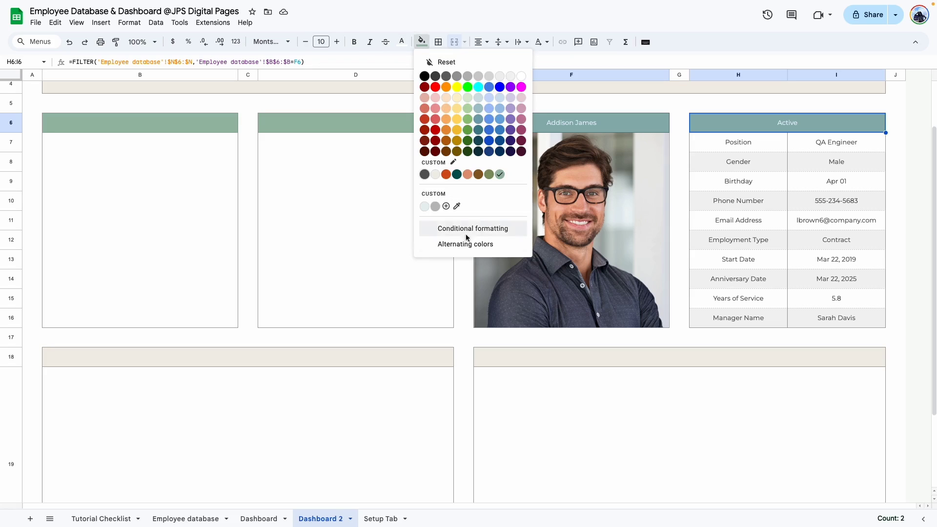
left_click(465, 229)
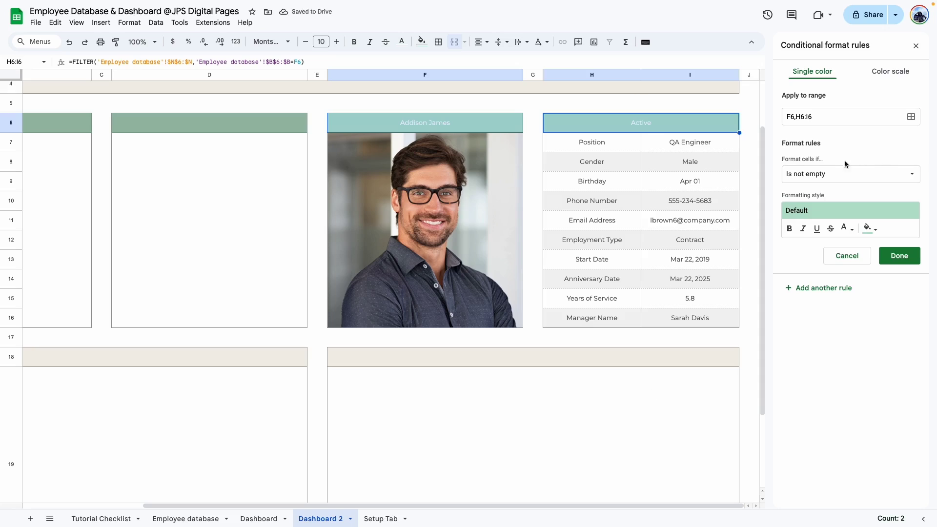
left_click(820, 179)
left_click(830, 463)
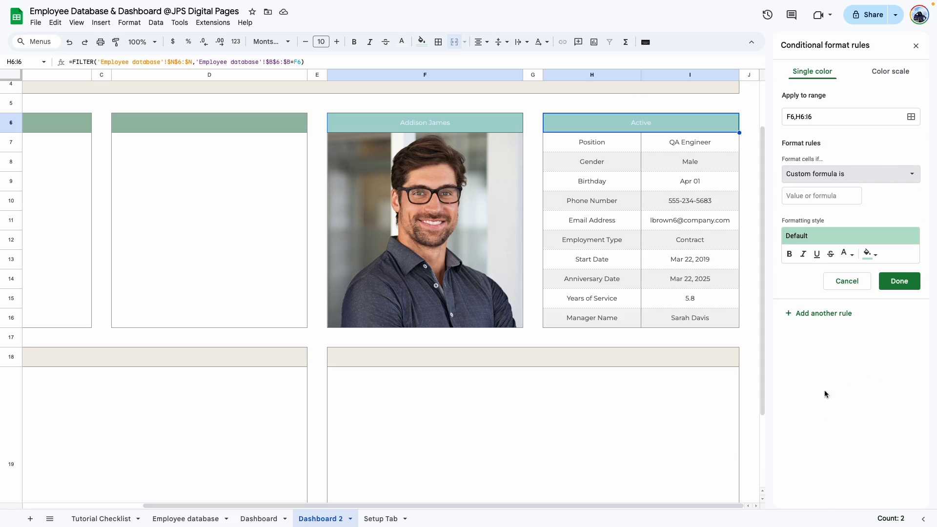
- Set the rule's custom formula to =h6="Active" and give it a light green fill
left_click(803, 198)
type("=")
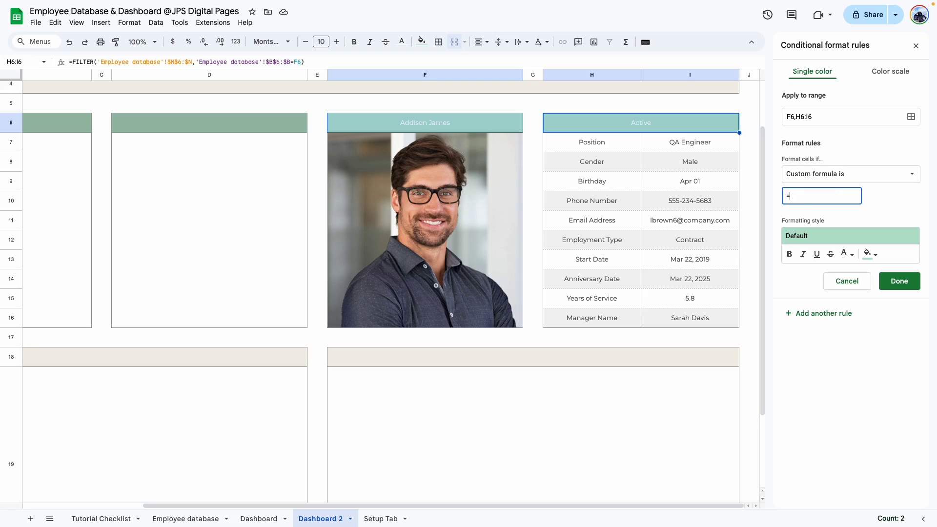
left_click(617, 127)
left_click(821, 195)
type("h6")
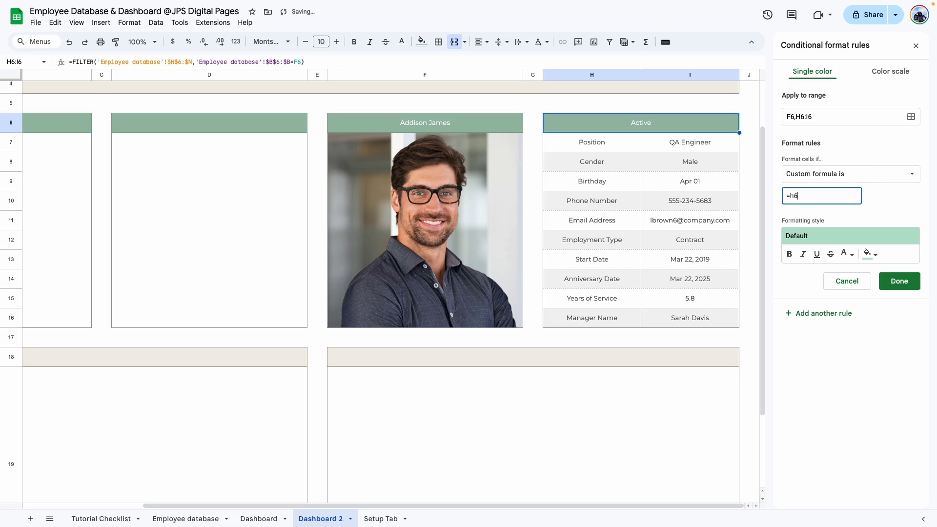
type("=\"Active\"")
left_click(869, 254)
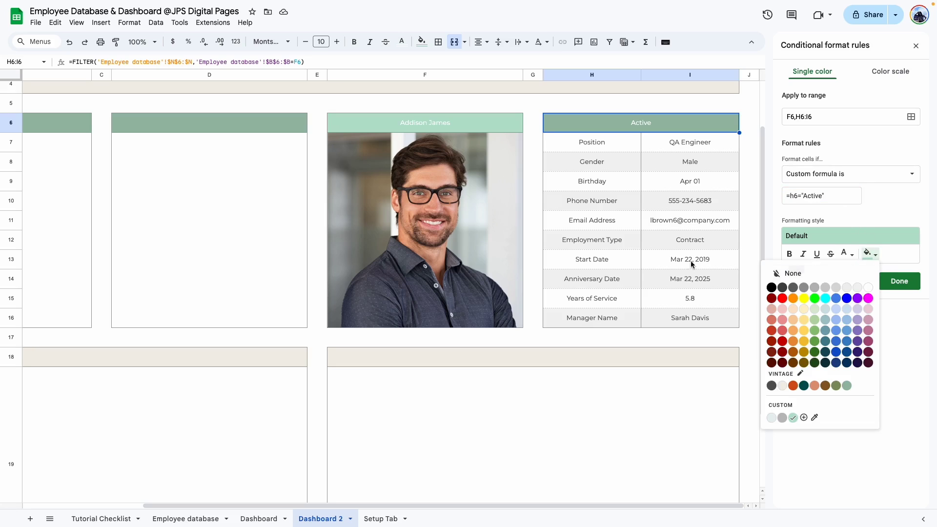
left_click(814, 309)
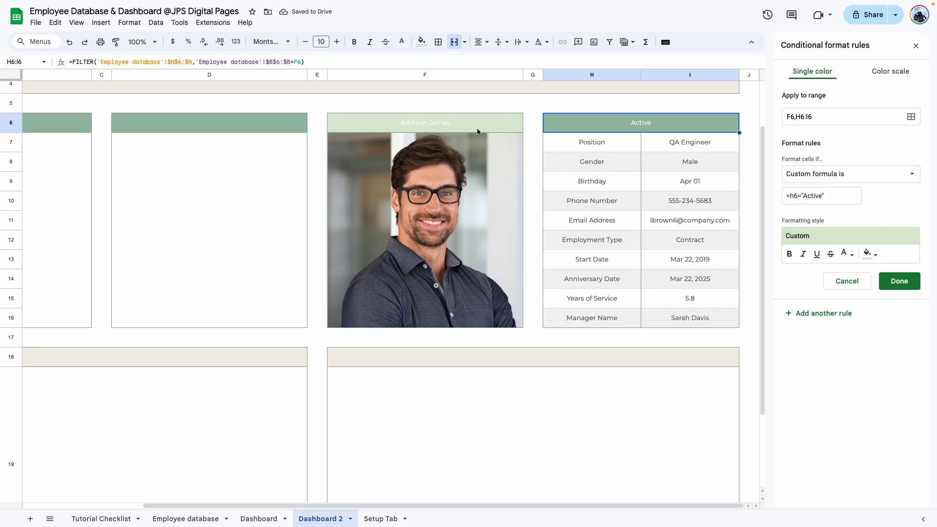
- Lock the column reference in the rule's custom formula so it reads =$h6="Active"
left_click(792, 195)
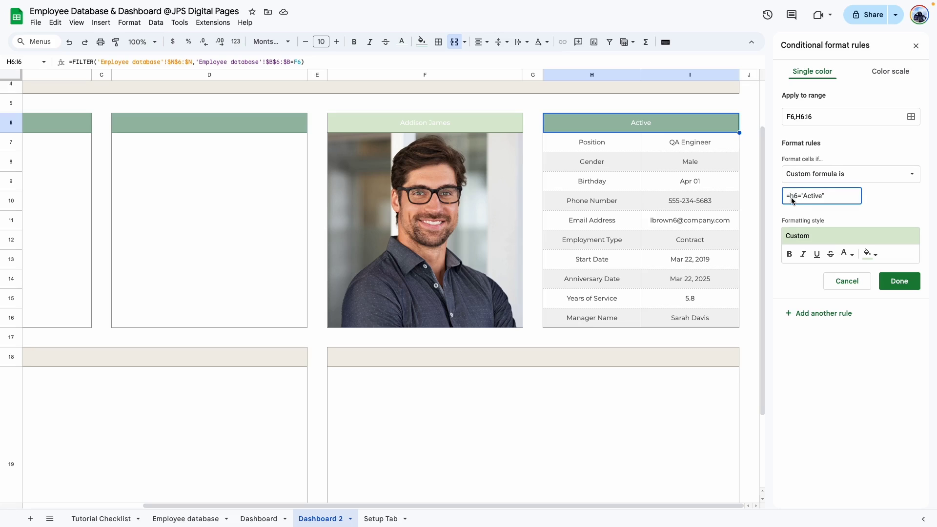
type("$")
left_click(869, 201)
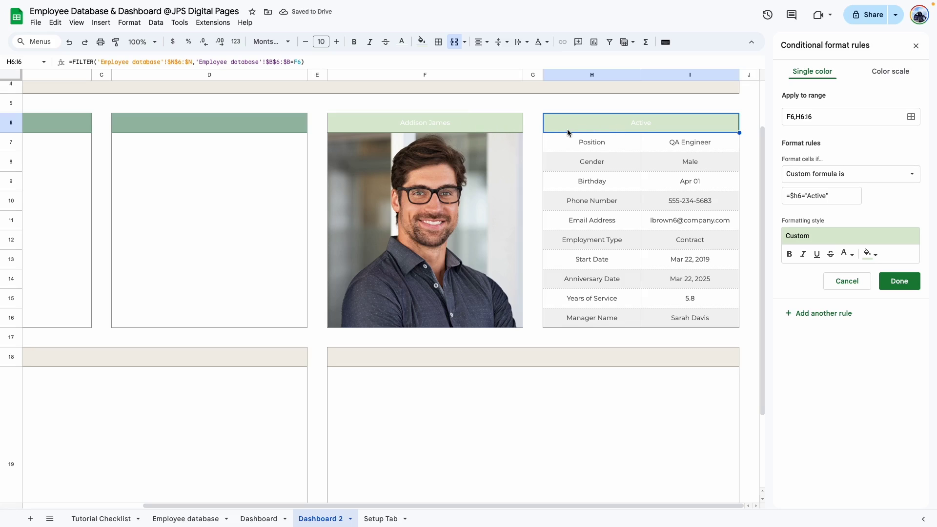
- Set the Active rule's text to dark gray, and add another rule with the formula =$H6="Terminated" and a light red fill
left_click(846, 254)
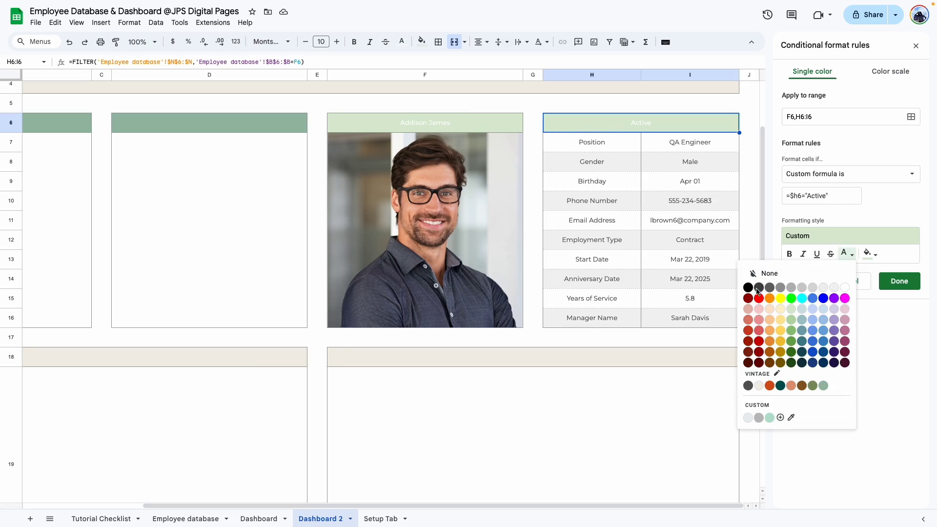
left_click(758, 288)
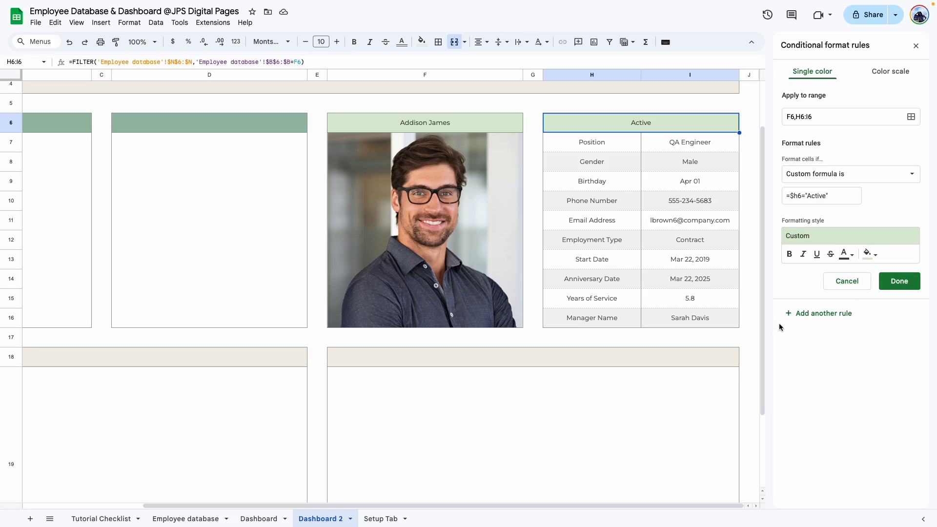
left_click(816, 314)
left_click_drag(828, 196, 811, 197)
type("Terminated")
left_click(865, 228)
left_click(867, 252)
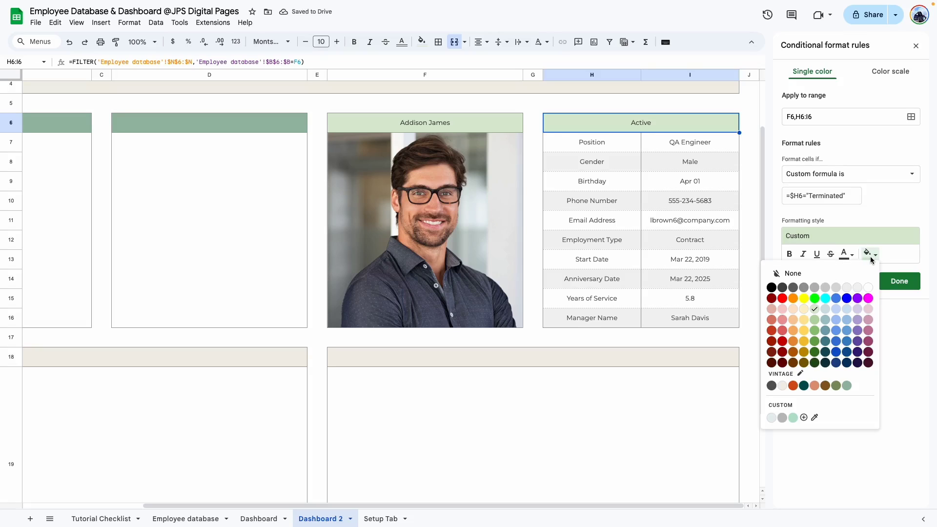
left_click(782, 309)
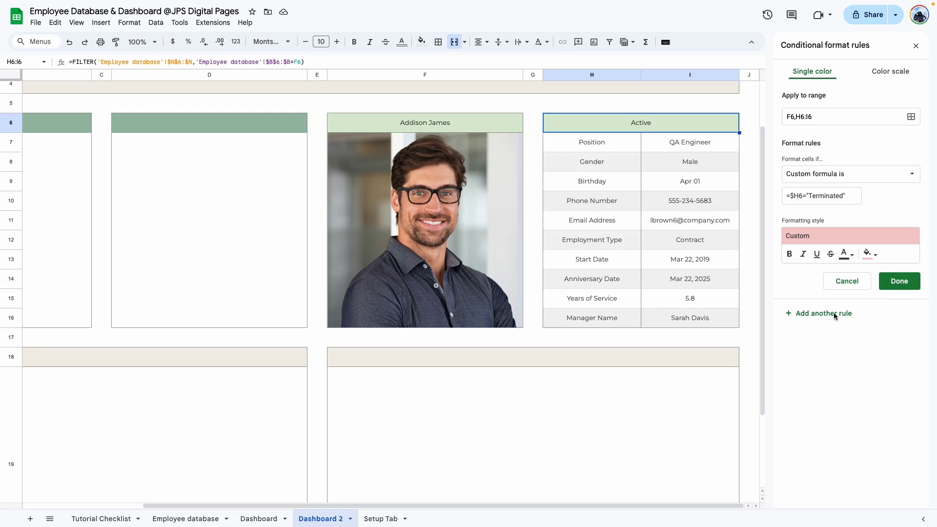
- Add a third rule for the same cells with the formula =$H6="Inactive" and a light blue fill, and finish the conditional formatting
left_click_drag(843, 196, 825, 198)
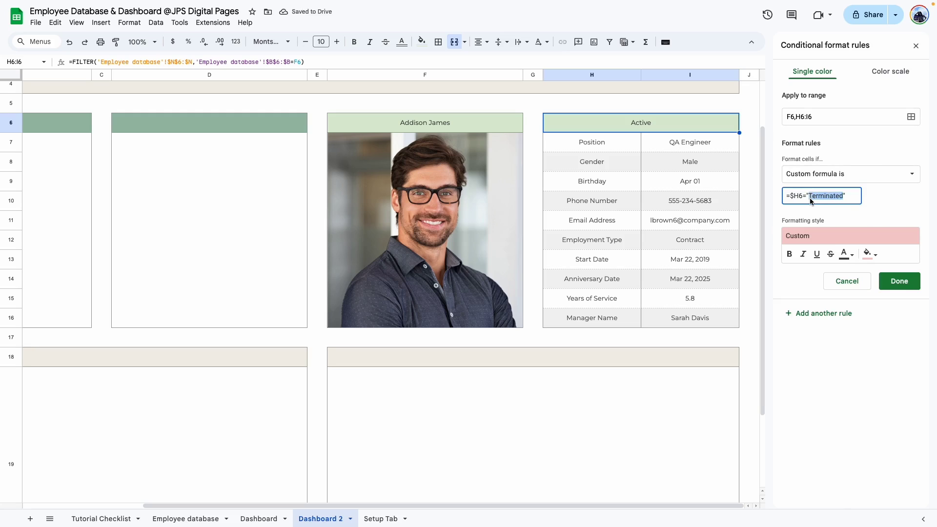
type("Inactive")
left_click(868, 254)
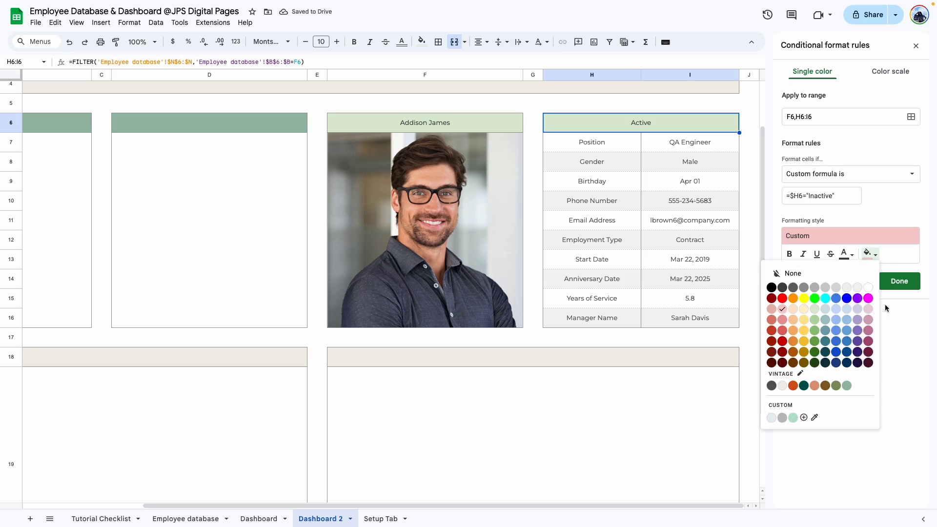
left_click(835, 309)
left_click(899, 281)
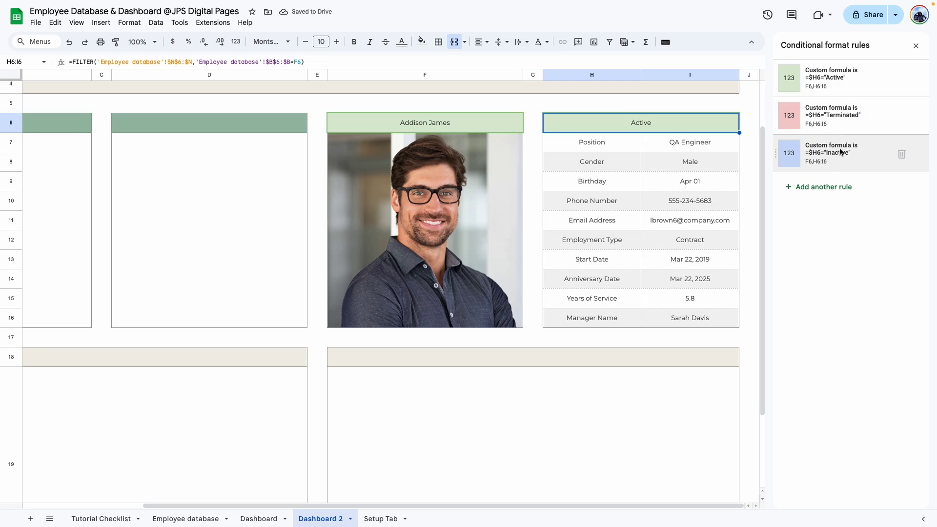
key("Escape")
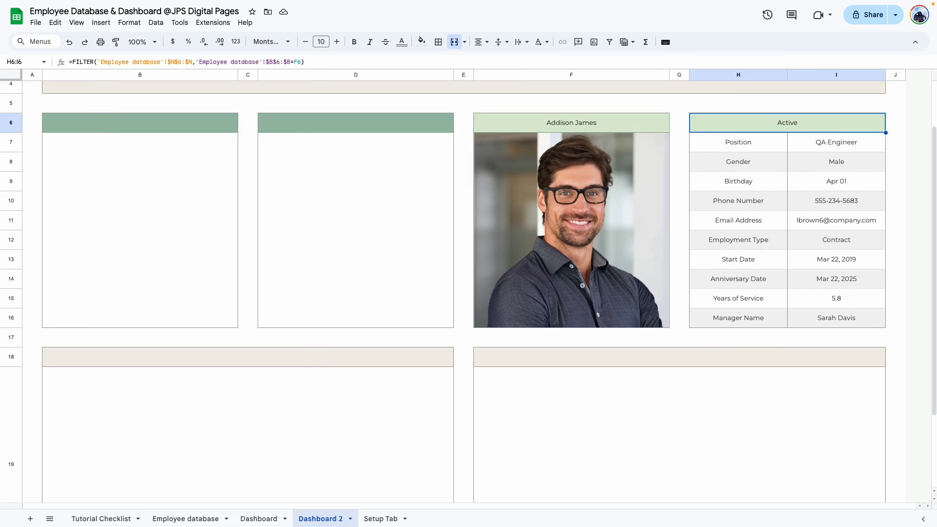
- Choose the second employee in the F6 dropdown to test the Inactive formatting
left_click(633, 131)
left_click(901, 299)
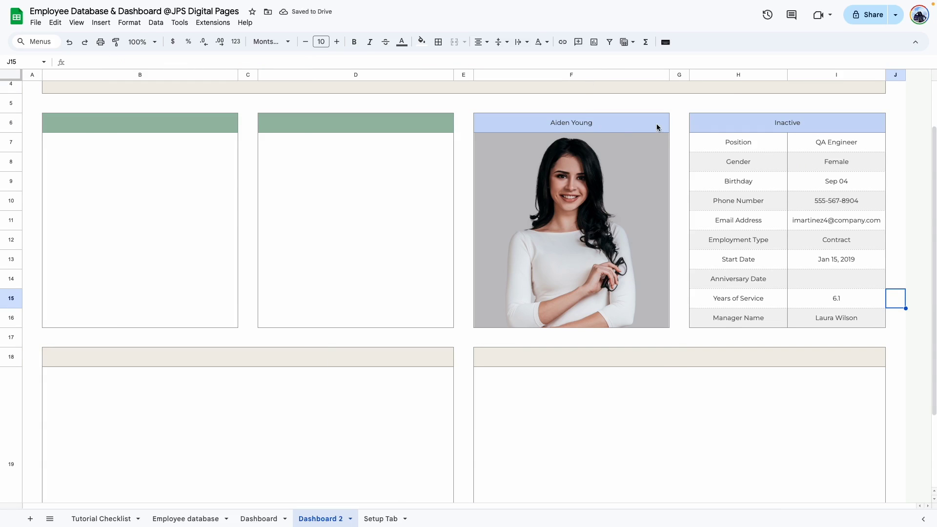
- Set the Employment Status in row 8 of the Employee database sheet to Terminated
left_click(186, 518)
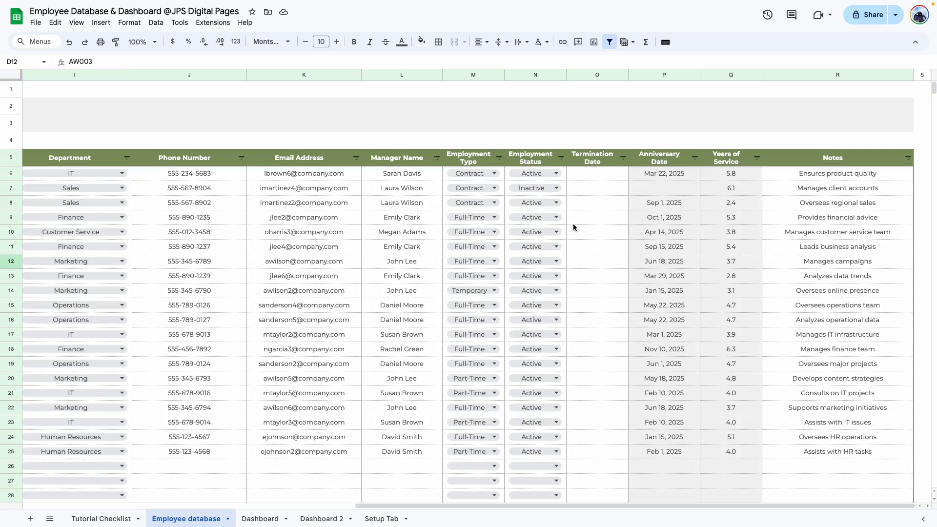
left_click(515, 201)
left_click(526, 250)
left_click(595, 348)
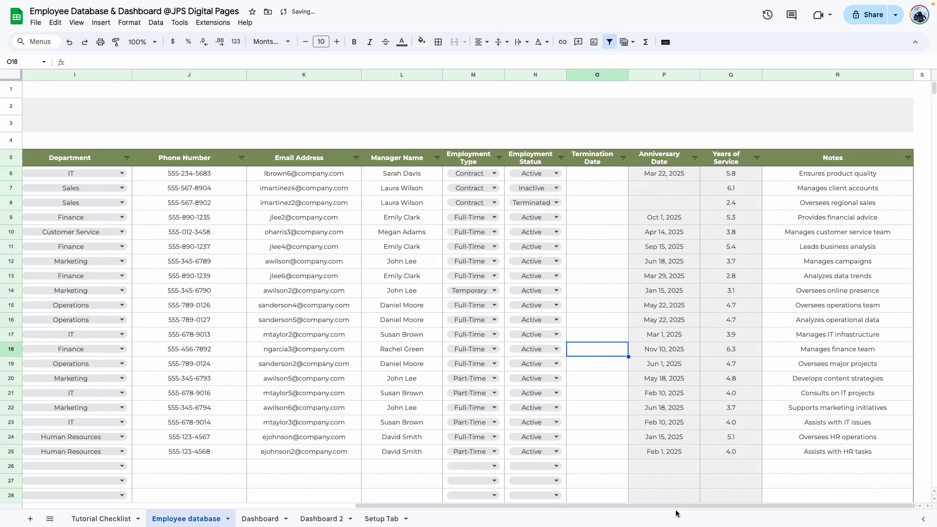
- Choose the employee from database row 8 in Dashboard 2's F6 dropdown to test the Terminated formatting
scroll(439, 410, "left", 10)
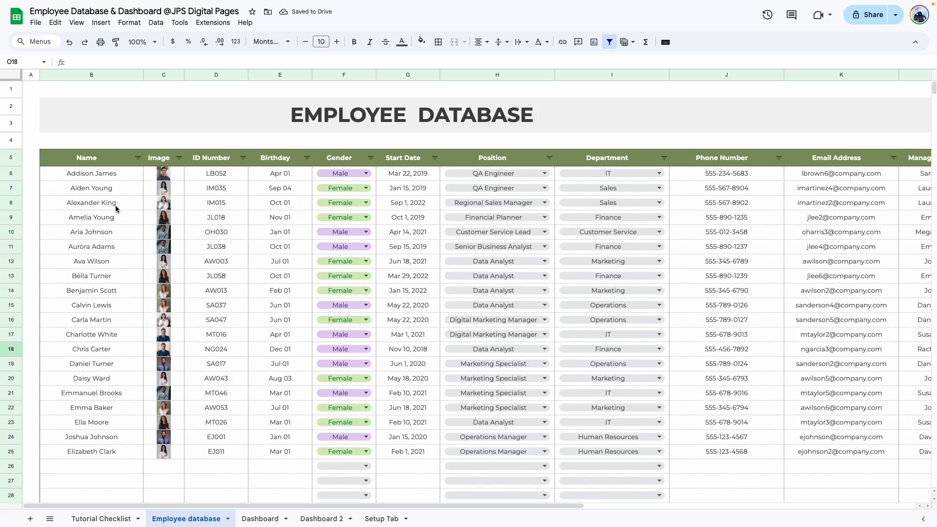
left_click(320, 519)
left_click(662, 130)
left_click(517, 167)
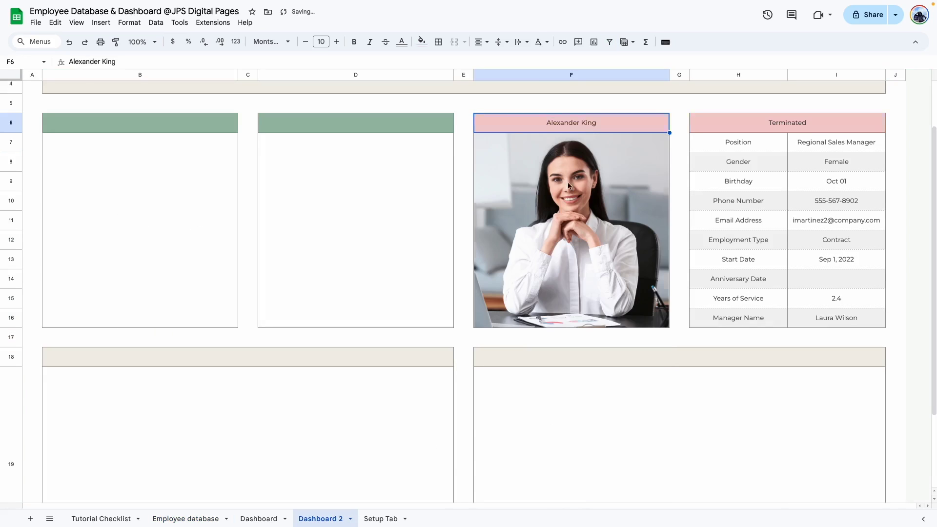
left_click(899, 336)
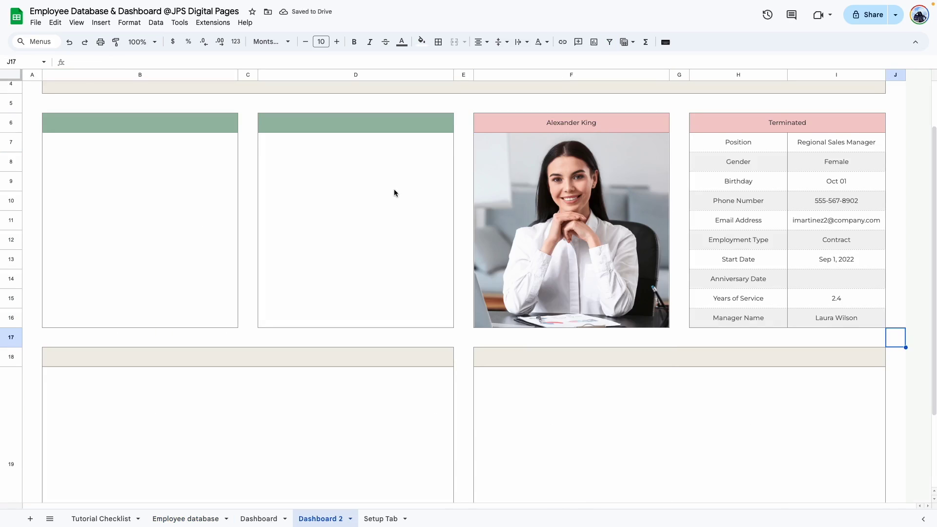
scroll(703, 146, "up", 2)
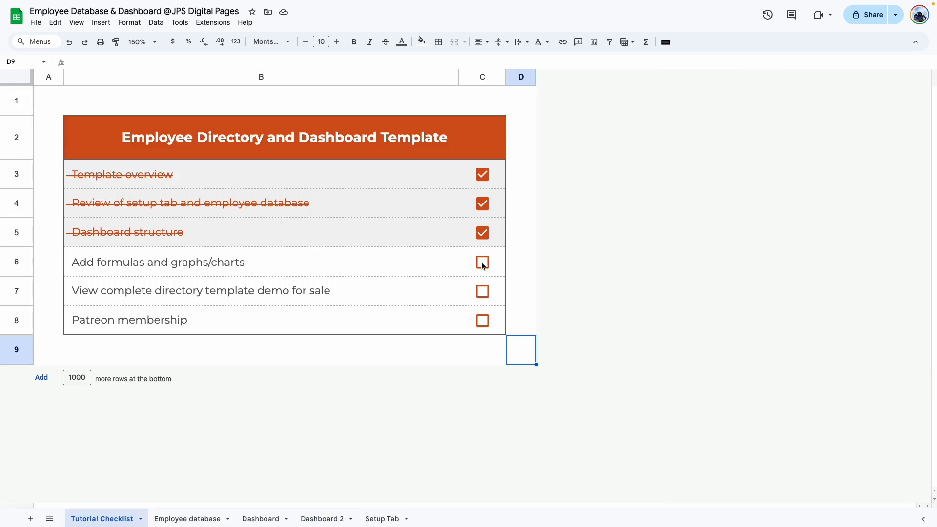
left_click(482, 265)
key("ctrl+z")
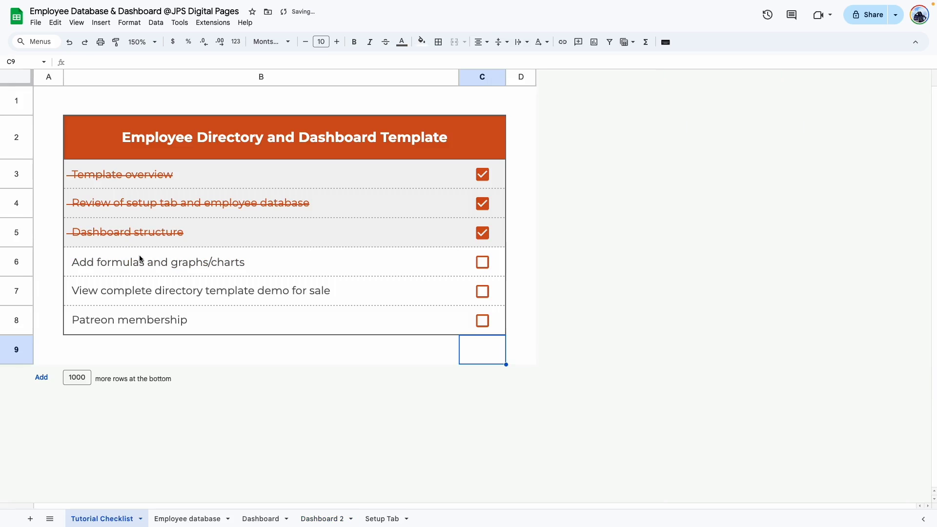
- Copy the Gender Distribution and Employment Status headers in B6:D6 of Dashboard and paste them as values only into B6 of Dashboard 2
left_click(260, 518)
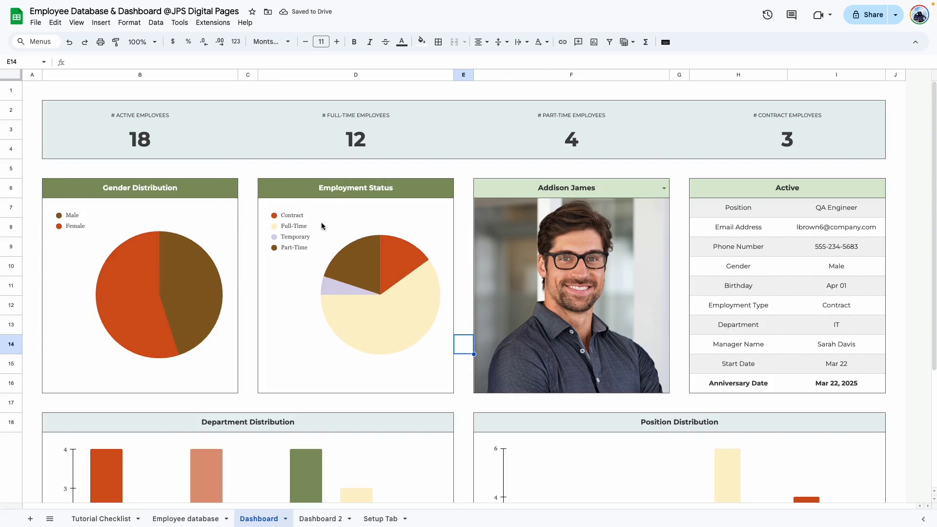
left_click_drag(174, 188, 300, 194)
key("ctrl+c")
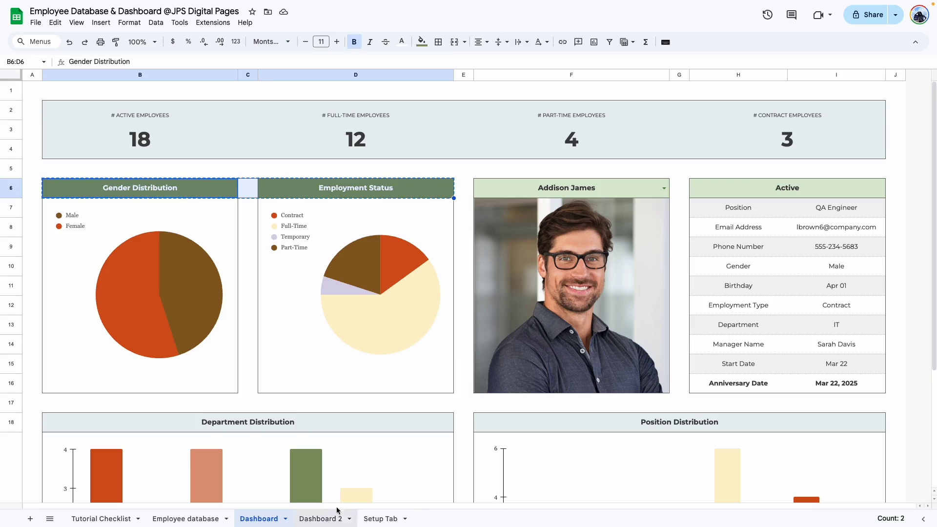
left_click(310, 521)
right_click(188, 190)
mouse_move(280, 200)
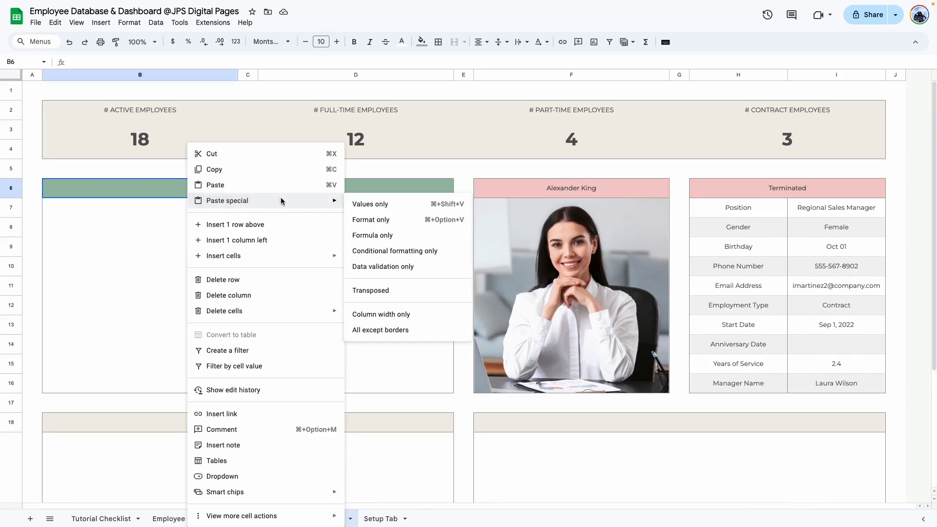
left_click(388, 210)
- Copy the Department Distribution and Position Distribution headers from row 18 of Dashboard and paste only their values into row 18 of Dashboard 2
key("alt+Up")
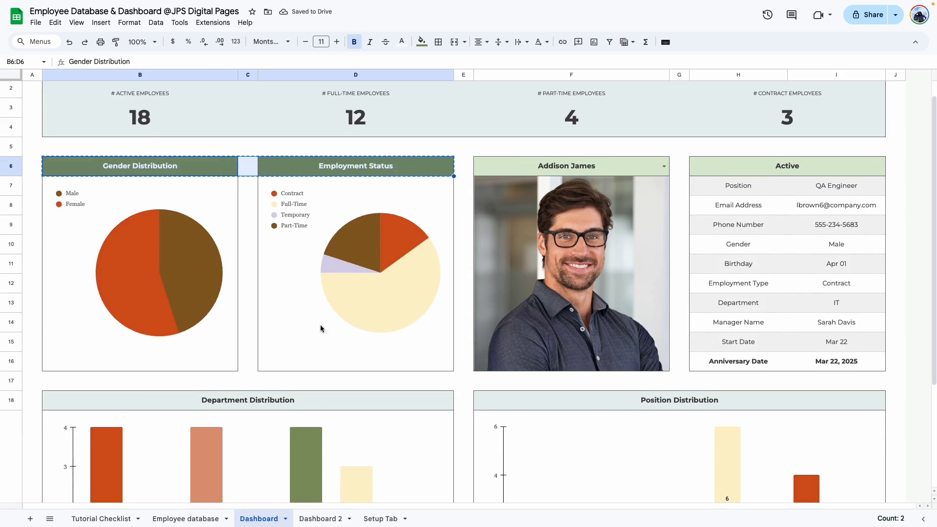
left_click(463, 412)
scroll(466, 412, "down", 2)
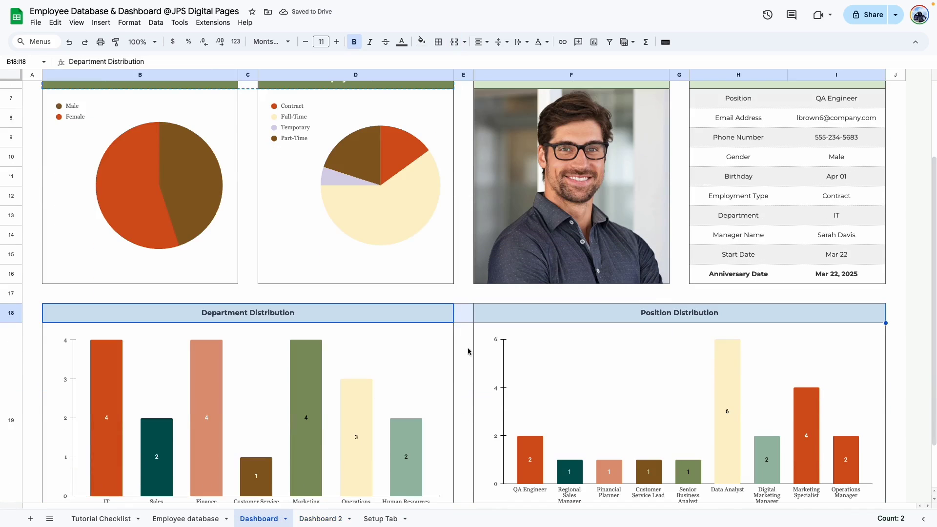
left_click_drag(445, 315, 519, 315)
key("alt+Down")
scroll(294, 412, "down", 1)
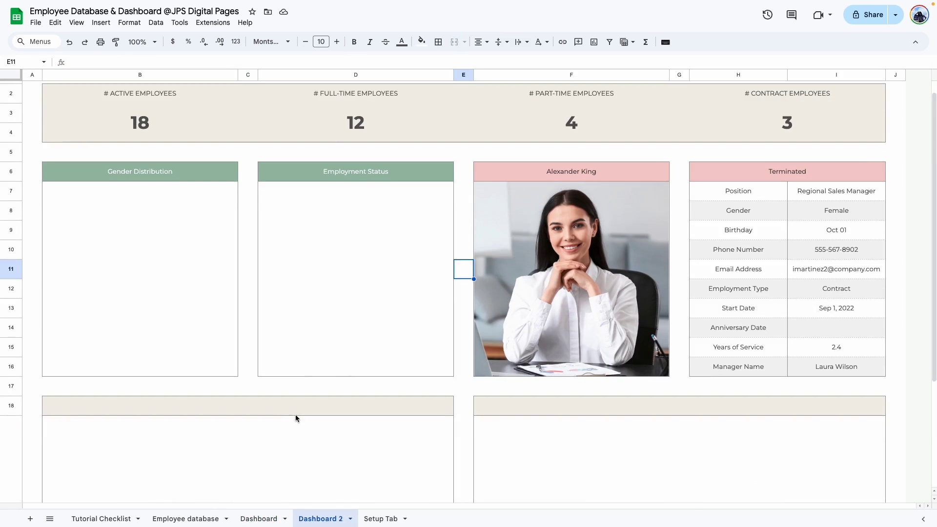
right_click(294, 410)
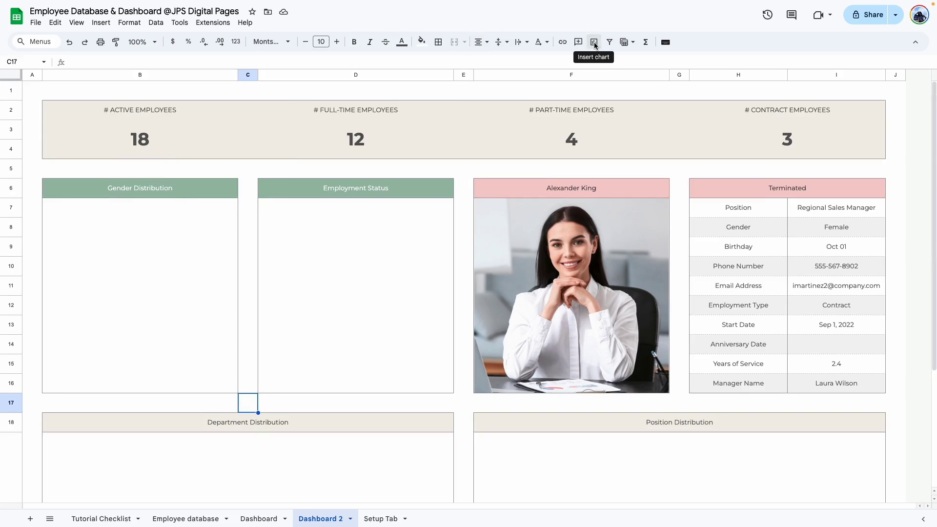
- Insert a chart in Dashboard 2 with the Gender column range 'Employee database'!F6:F as its data, and aggregate the values
left_click(594, 42)
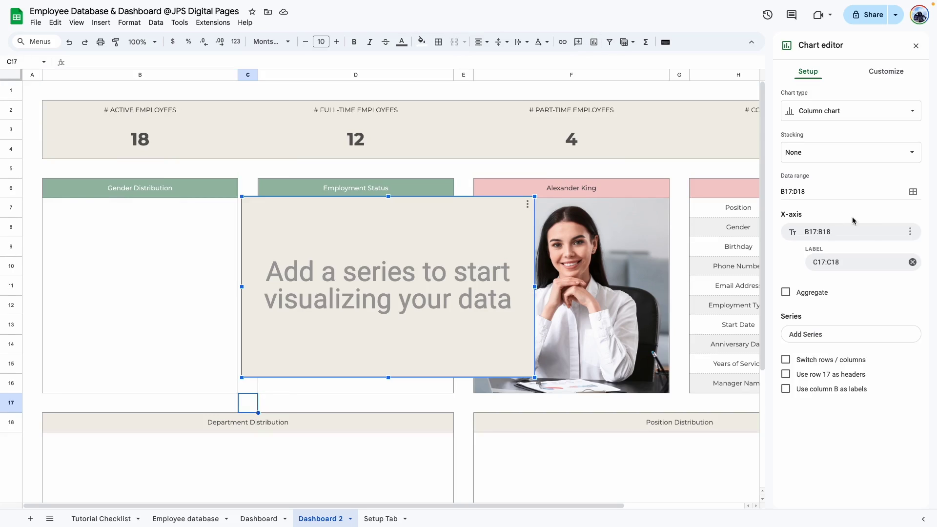
left_click(829, 231)
key("ctrl+a")
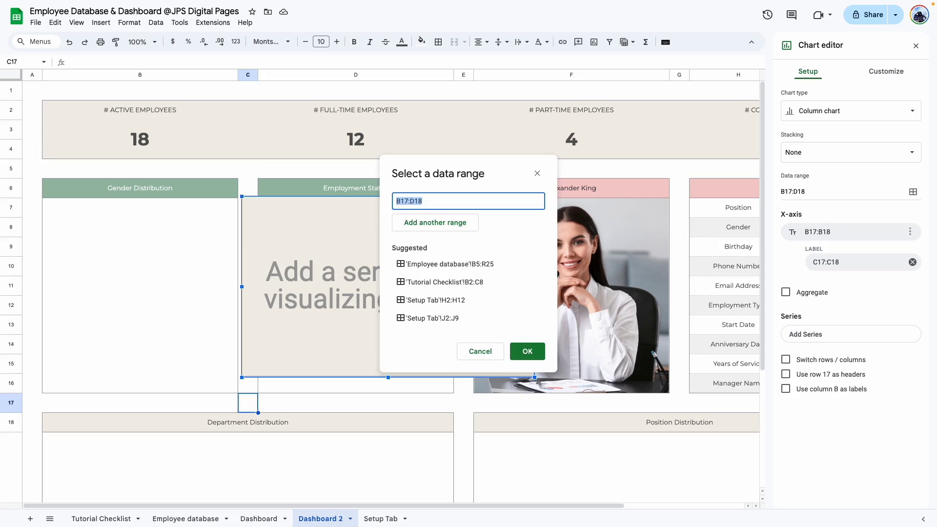
key("BackSpace")
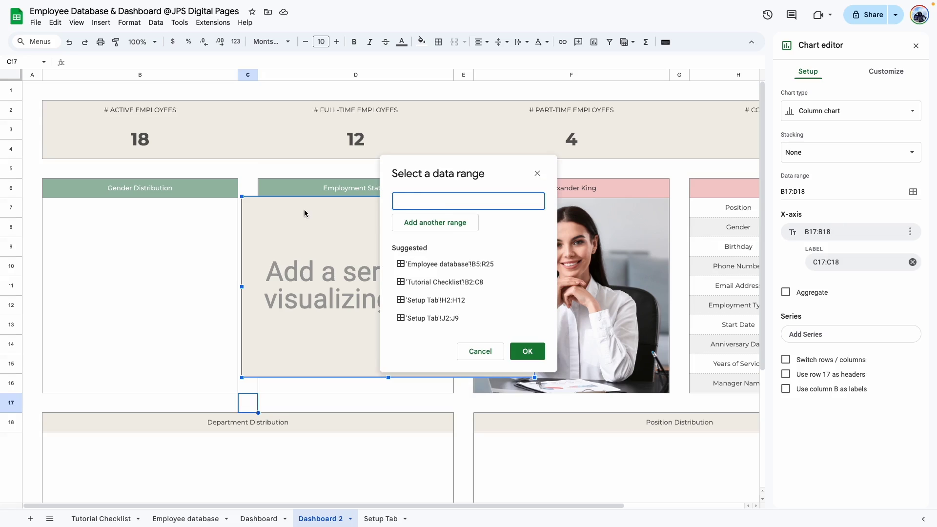
left_click(186, 518)
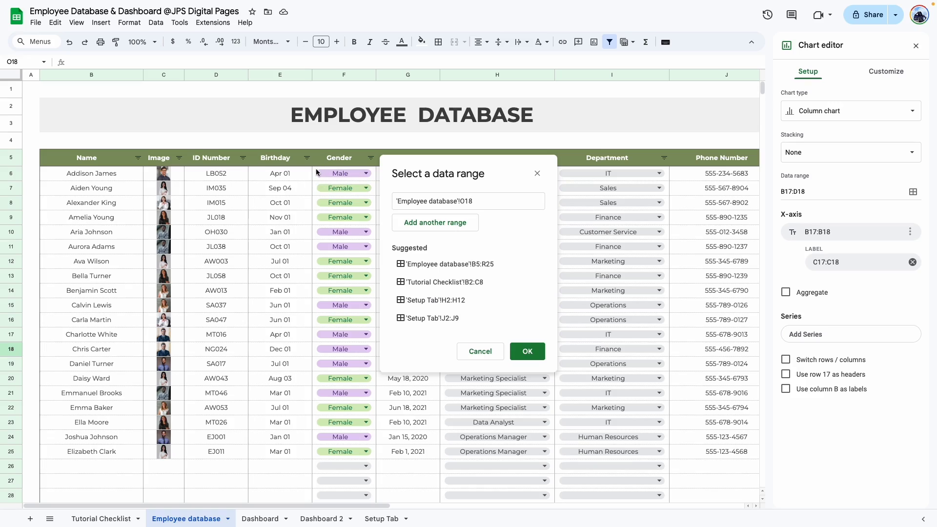
left_click_drag(315, 171, 338, 383)
left_click(492, 202)
key("BackSpace")
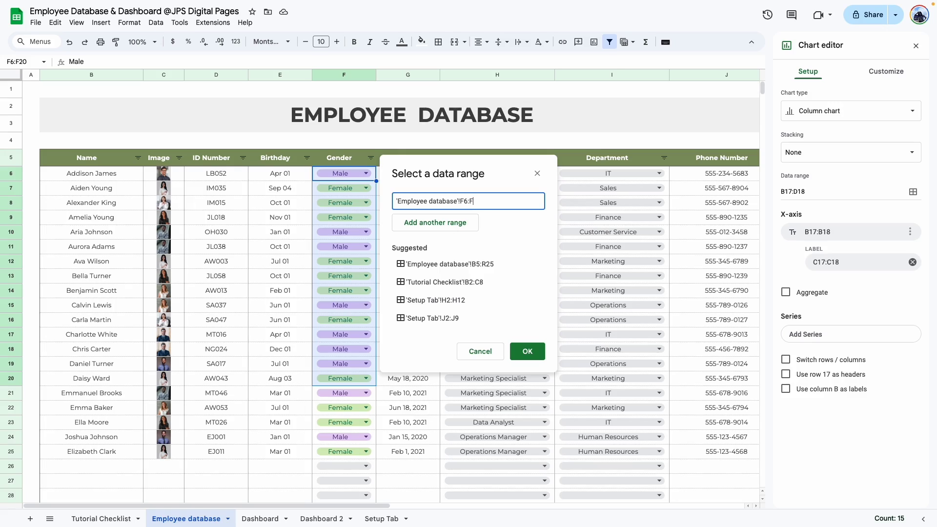
left_click(525, 354)
left_click(792, 258)
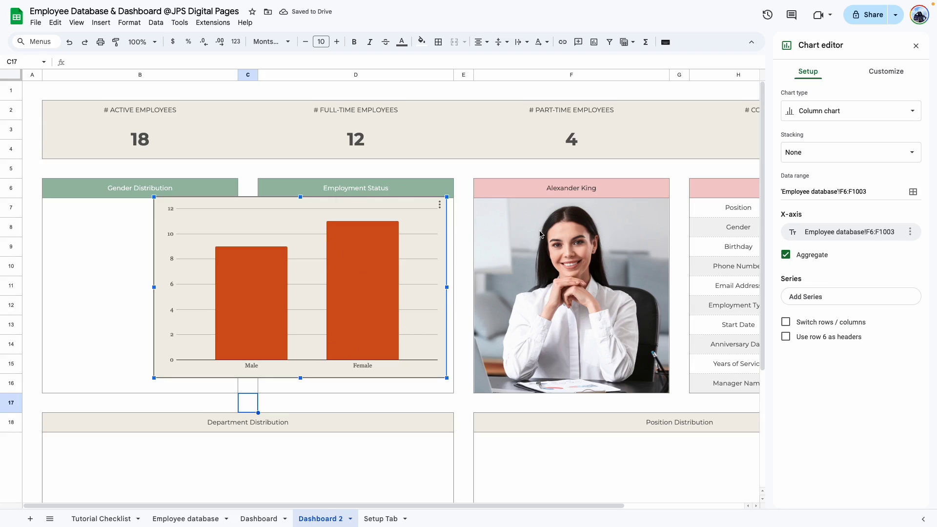
- Change the gender chart to a pie chart, then move and resize it to fit the block under the Gender Distribution header
left_click(838, 113)
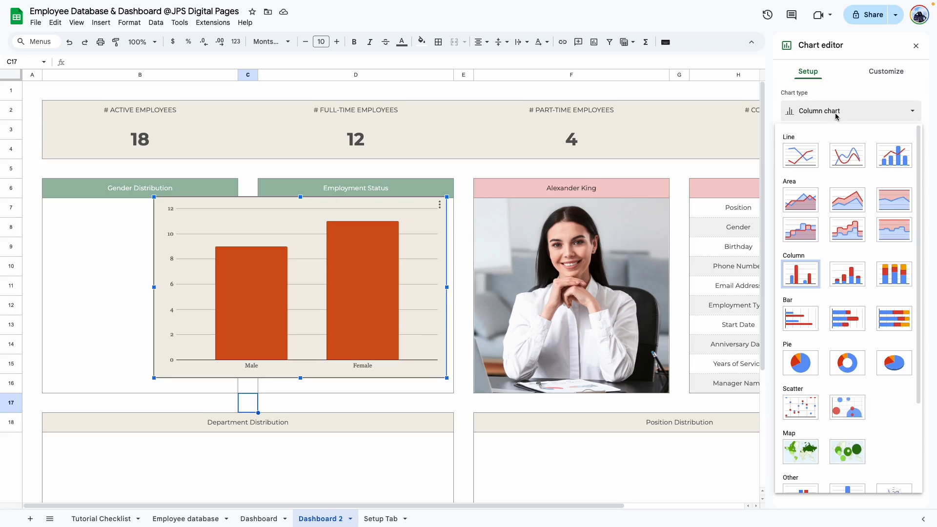
left_click(800, 363)
left_click_drag(425, 215, 314, 219)
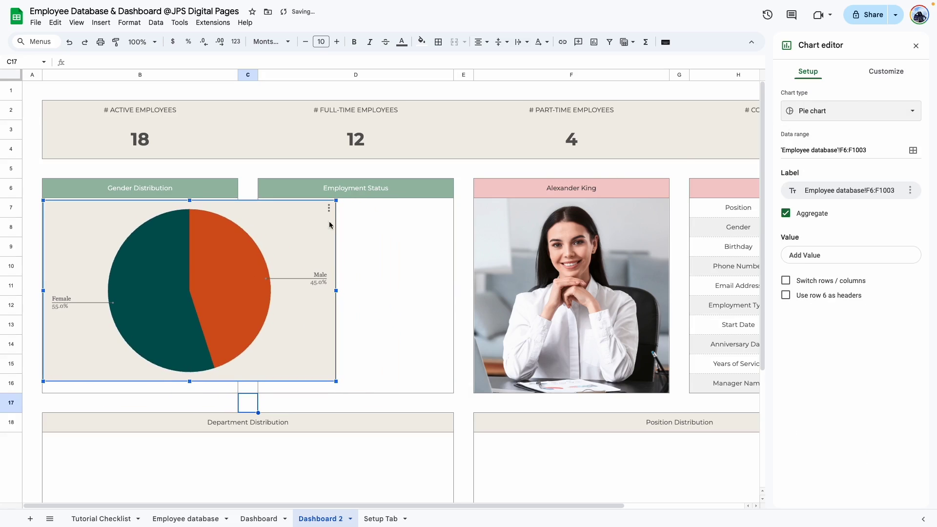
left_click_drag(335, 293, 239, 247)
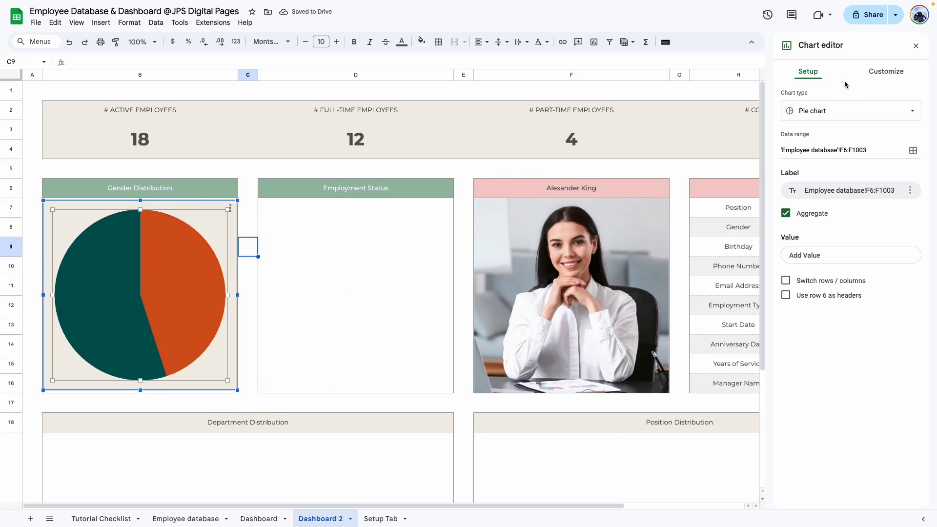
- Set the gender pie chart's background color to white and its border color to None
left_click(886, 71)
left_click(817, 95)
left_click(796, 135)
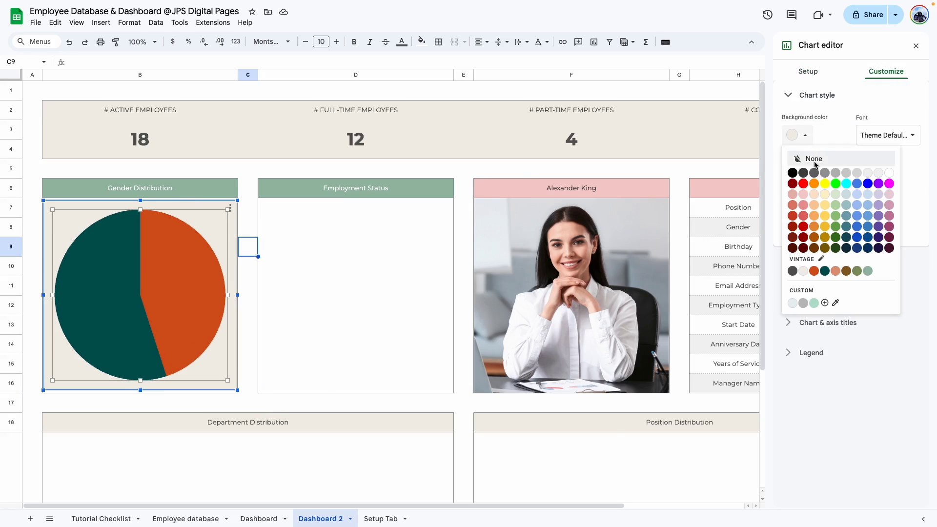
left_click(889, 173)
left_click(796, 176)
left_click(836, 201)
- Set the gender pie chart's legend position to Left and close the chart editor
left_click(805, 355)
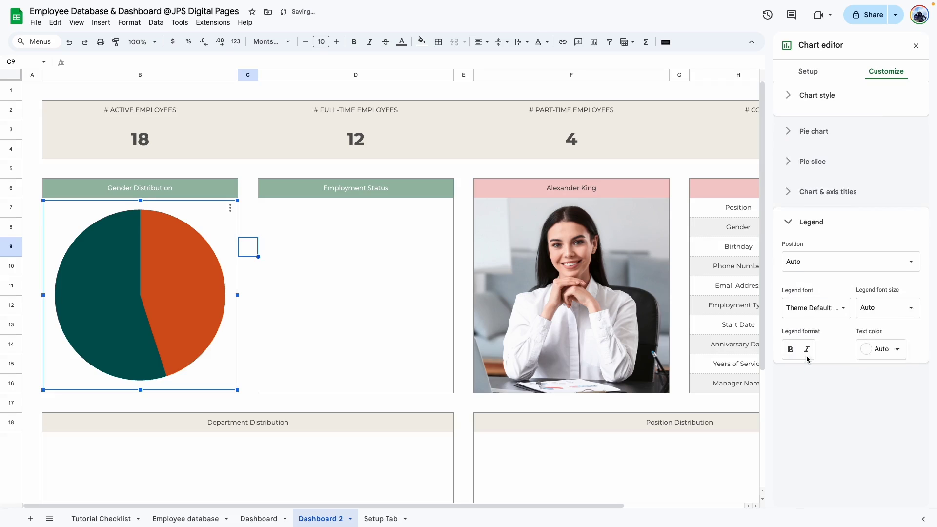
left_click(813, 253)
left_click(806, 191)
left_click(156, 343)
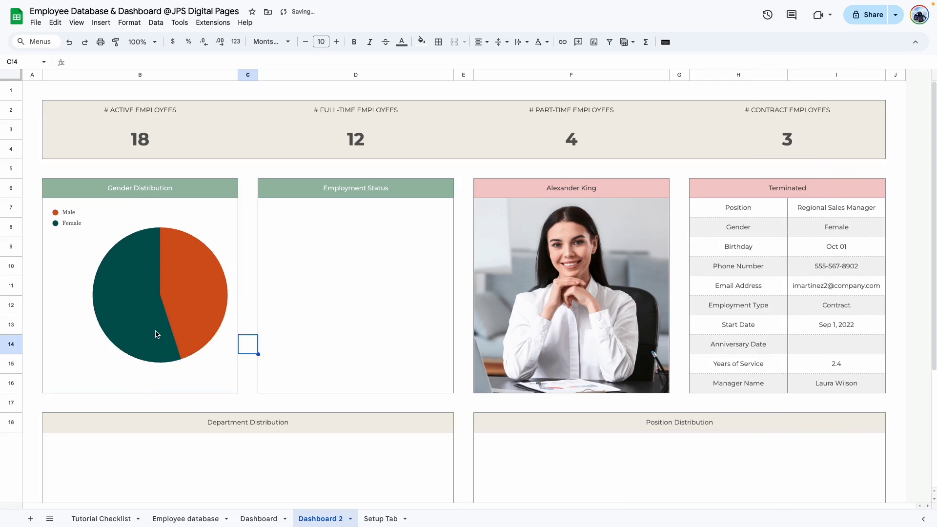
- Shift the gender pie chart slightly to fit the block under the Gender Distribution header
left_click_drag(143, 391, 149, 389)
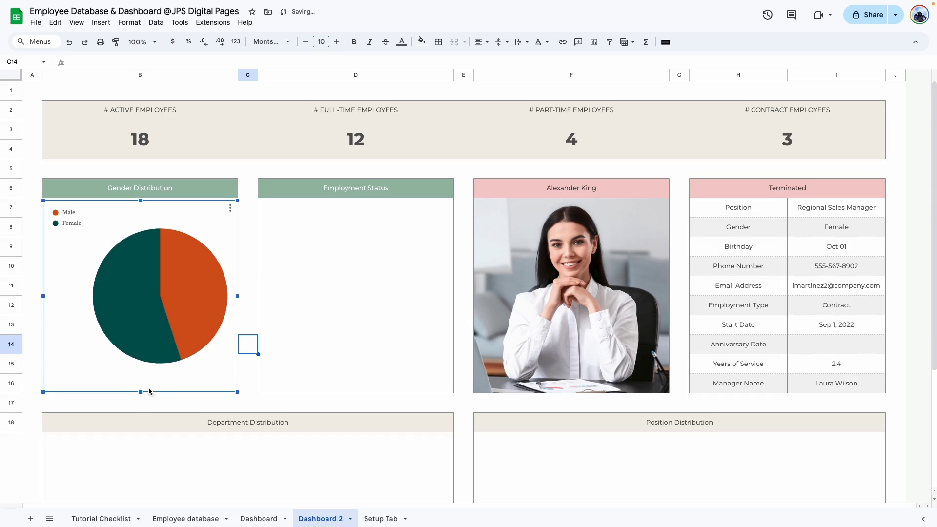
left_click(250, 386)
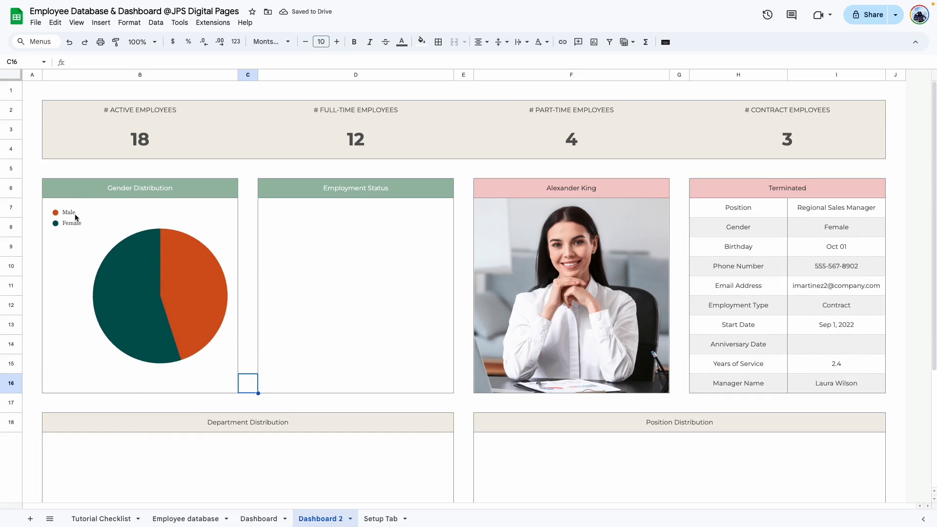
- Set the Gender to Other for the employees in rows 6, 8 and 12 of Employee database, and return to Dashboard 2
left_click(194, 519)
left_click(390, 188)
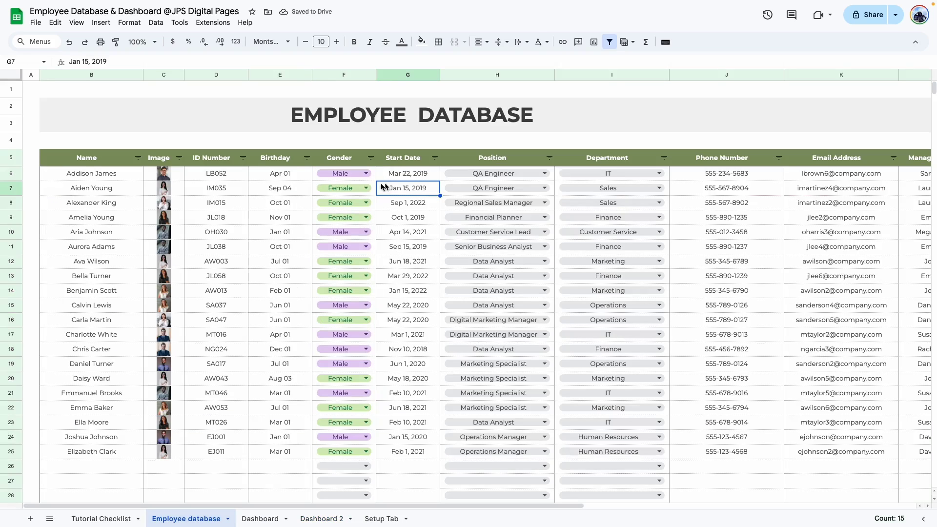
left_click(365, 173)
left_click(337, 219)
left_click(366, 202)
left_click(336, 249)
left_click(366, 261)
left_click(337, 308)
left_click(321, 519)
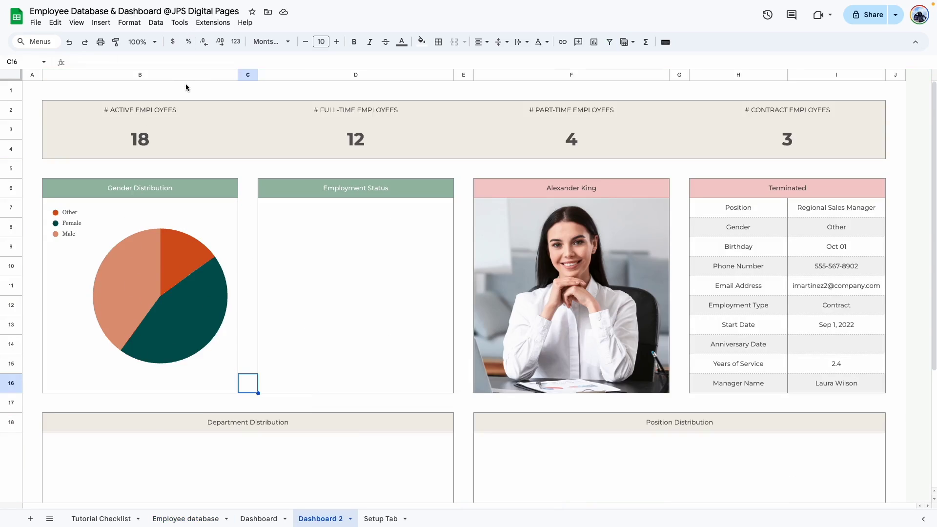
- Insert a chart in Dashboard 2 with the Employment Status range 'Employee database'!N6:N as its data, and aggregate the values
left_click(301, 222)
left_click(370, 344)
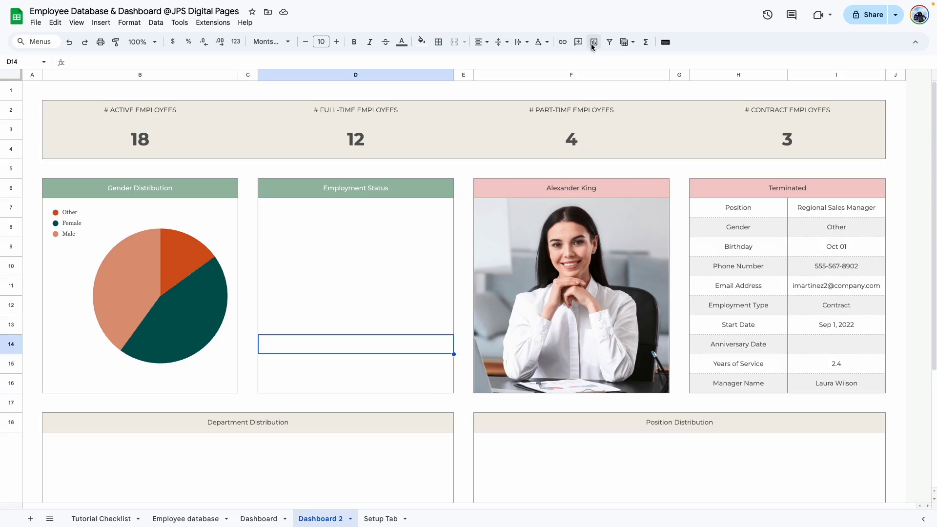
left_click(595, 44)
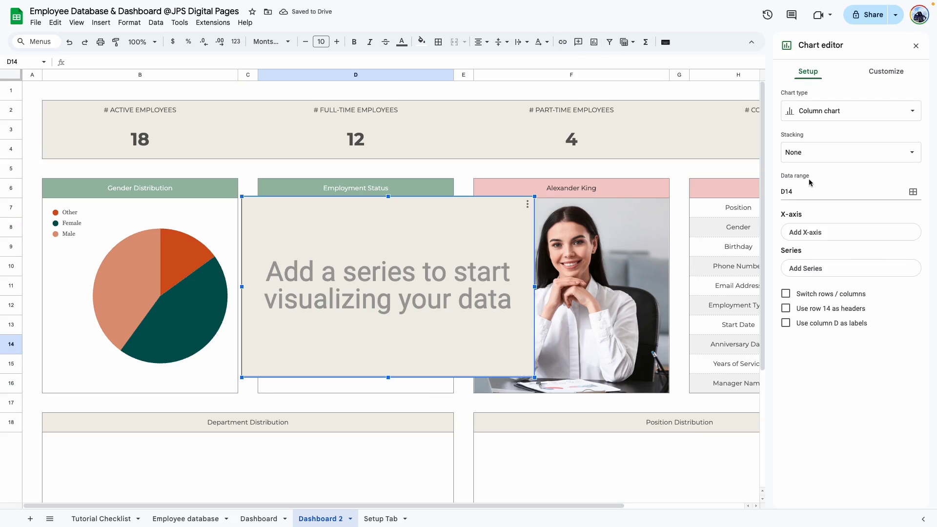
left_click(911, 191)
left_click(185, 519)
left_click_drag(185, 506, 497, 506)
left_click_drag(444, 175, 433, 335)
left_click(220, 209)
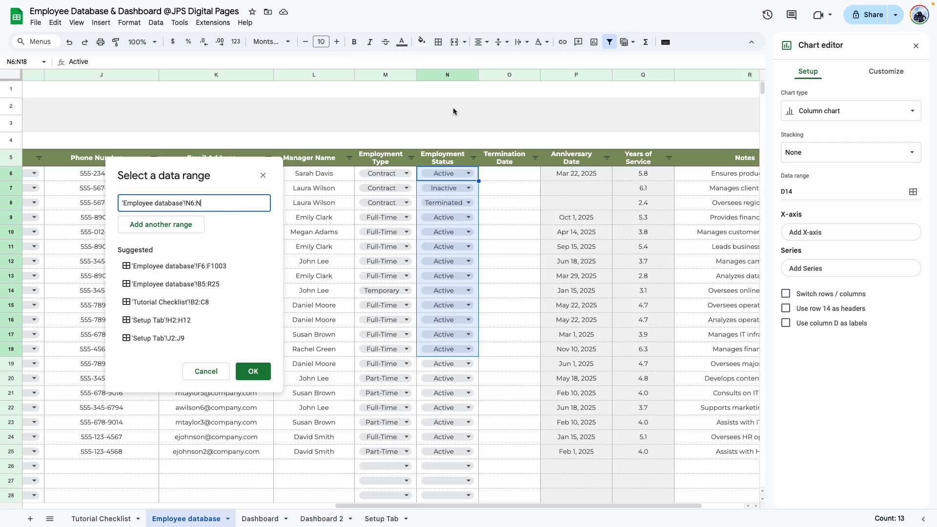
left_click(256, 370)
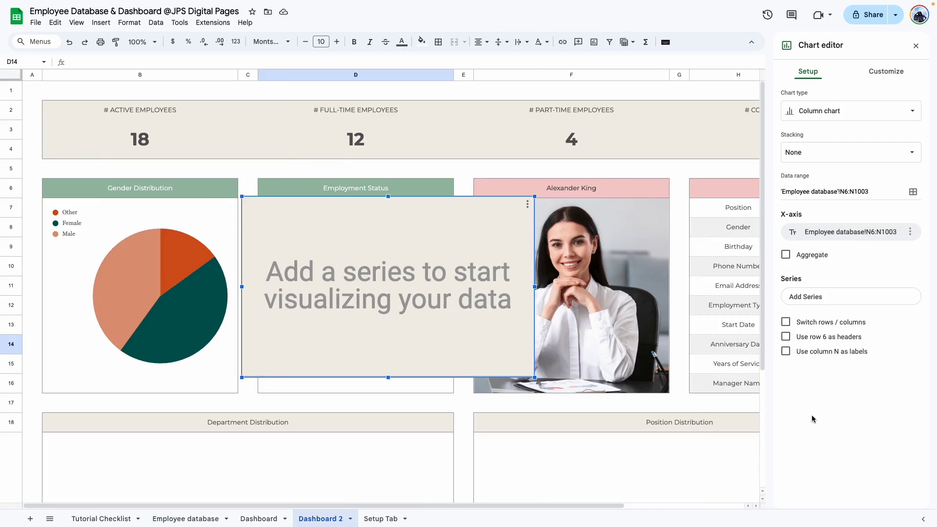
left_click(785, 254)
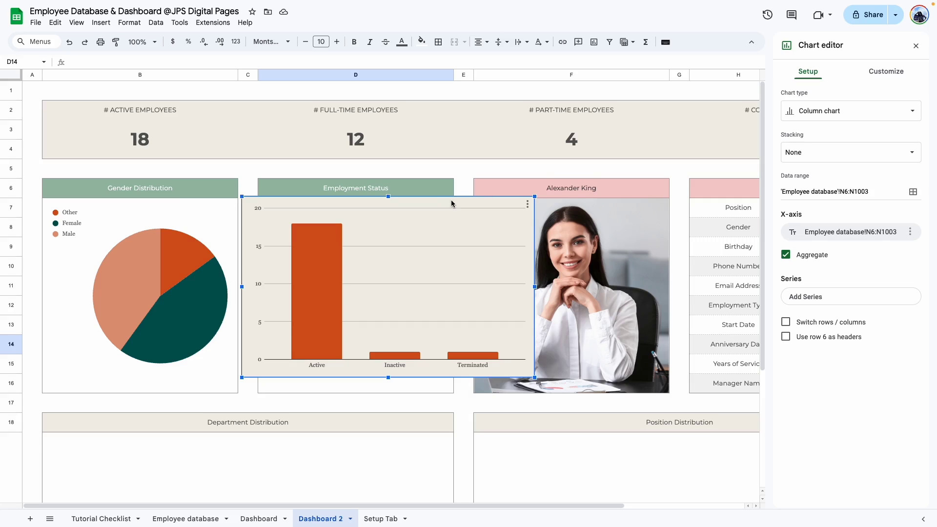
- Change the employment status chart to a pie chart and remove its background color and border color
left_click(824, 116)
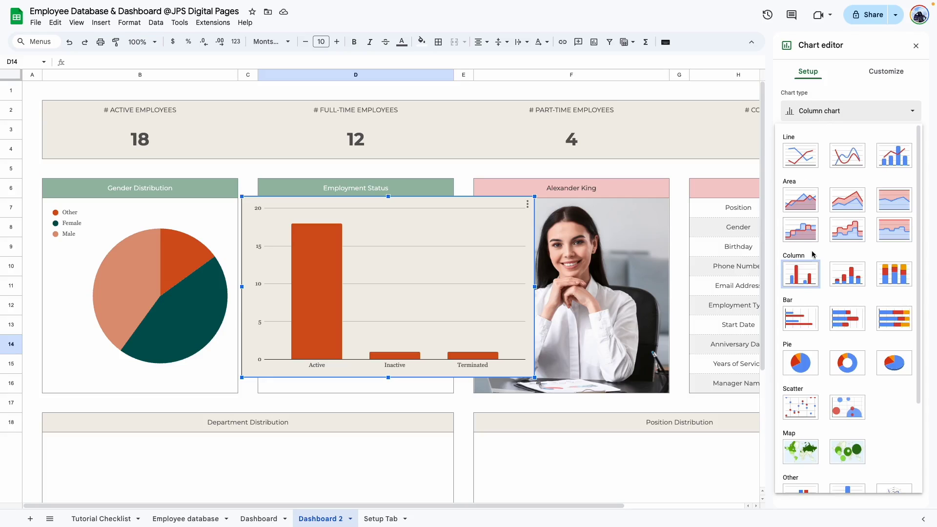
left_click(798, 368)
left_click(885, 71)
left_click(808, 97)
left_click(797, 136)
left_click(813, 157)
left_click(797, 176)
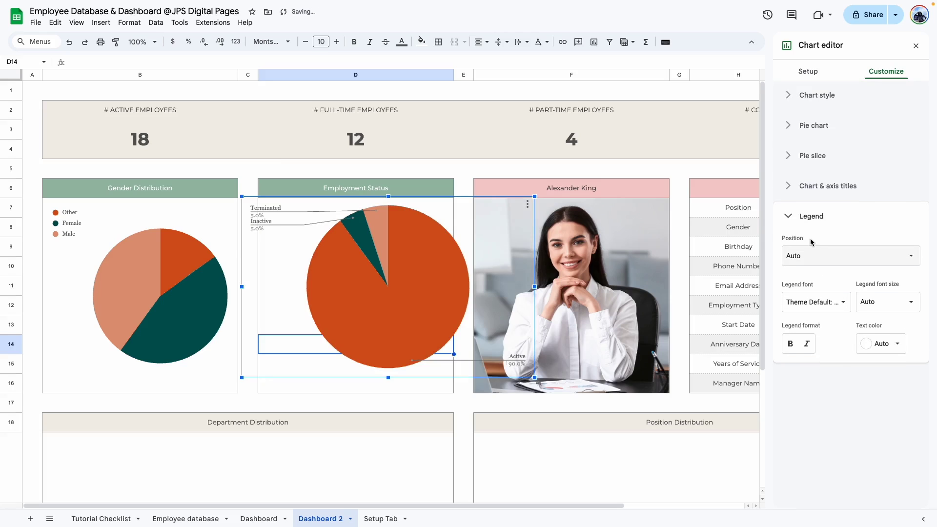
- Set the employment status chart's legend position to Left, then move and resize it to fit the block under the Employment Status header
left_click(847, 254)
left_click(793, 190)
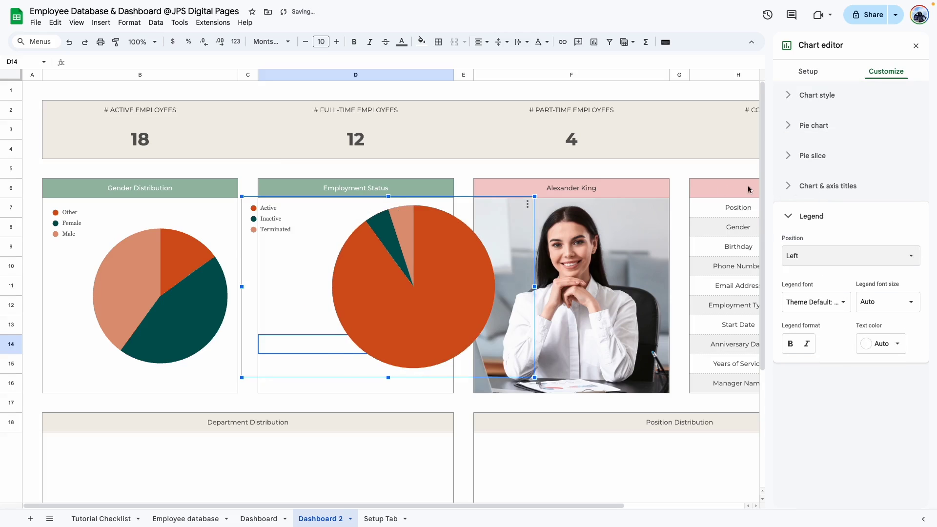
left_click_drag(410, 317, 429, 321)
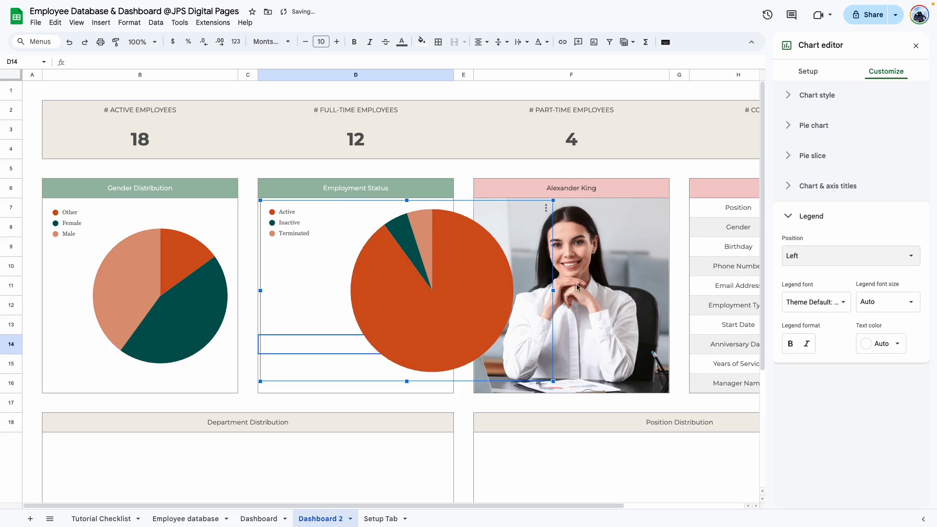
left_click_drag(553, 289, 453, 289)
left_click(464, 422)
- Insert a chart in Dashboard 2 with the Department range 'Employee database'!I6:I as its data, and aggregate the values
scroll(291, 314, "down", 3)
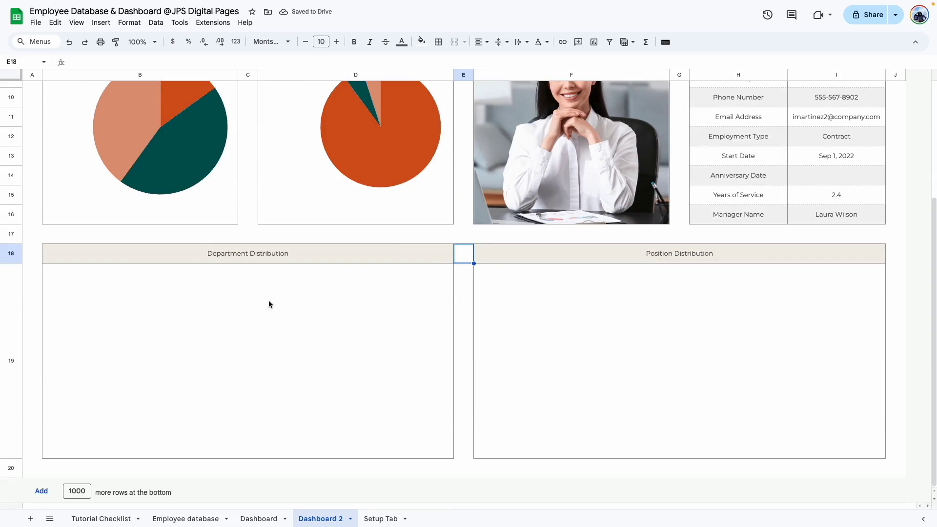
left_click(594, 42)
left_click(912, 192)
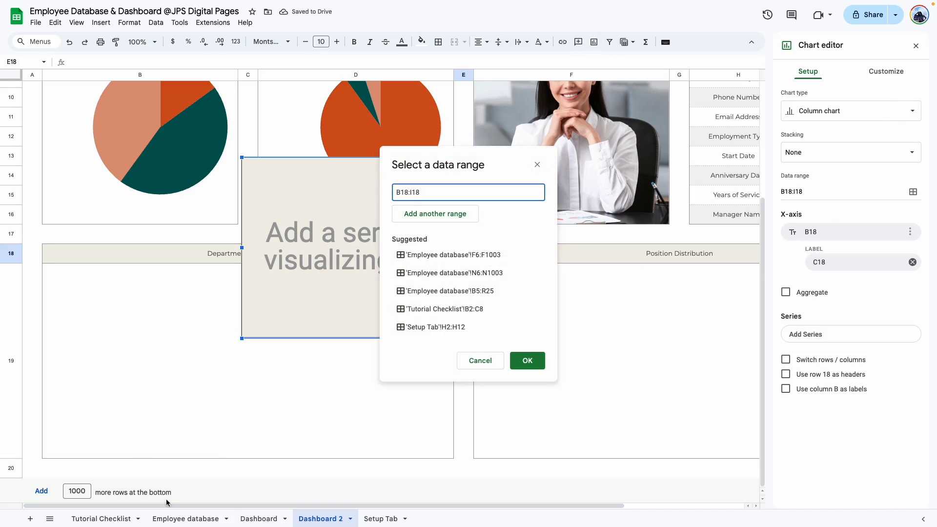
left_click(186, 519)
left_click_drag(303, 169, 278, 436)
key("BackSpace")
key("BackSpace")
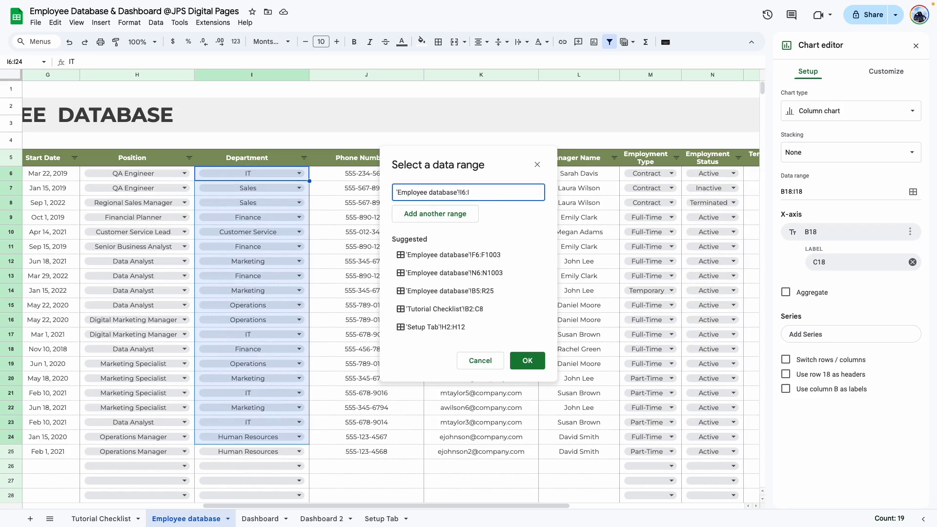
left_click(527, 360)
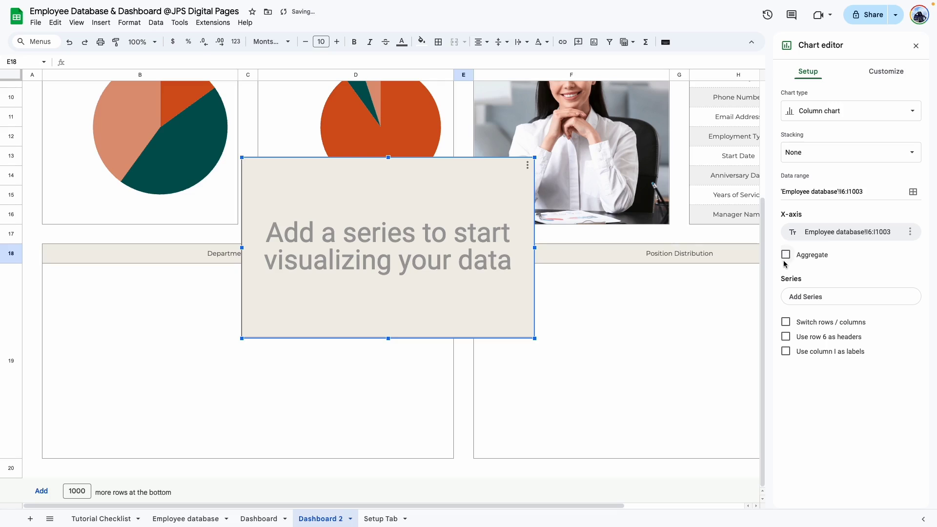
left_click(785, 255)
- Move the department column chart under the Department Distribution header, with a white background color and border color None
left_click_drag(492, 185, 309, 297)
left_click(886, 72)
left_click(800, 100)
left_click(797, 135)
left_click(809, 164)
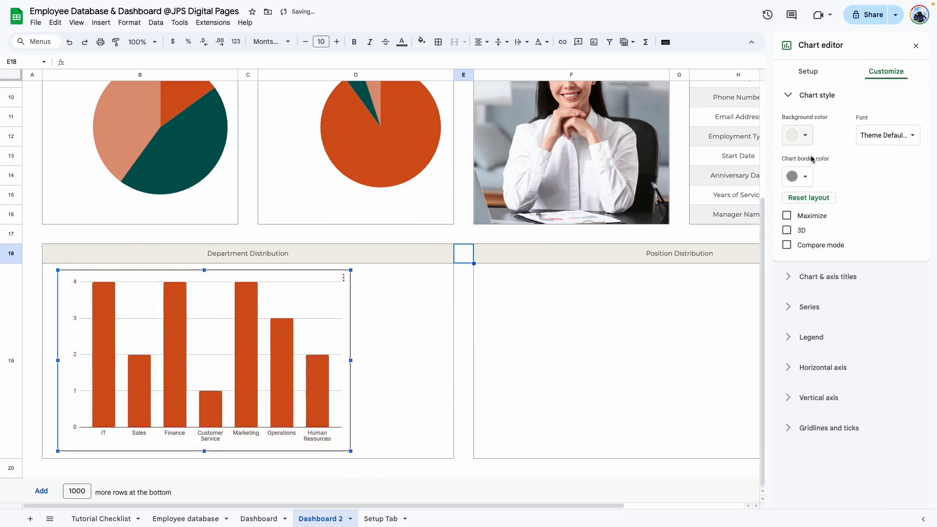
left_click(805, 177)
left_click(799, 198)
- Resize the department column chart to fill the block under the Department Distribution header and close the chart editor
left_click_drag(350, 360, 448, 361)
left_click_drag(58, 451, 49, 454)
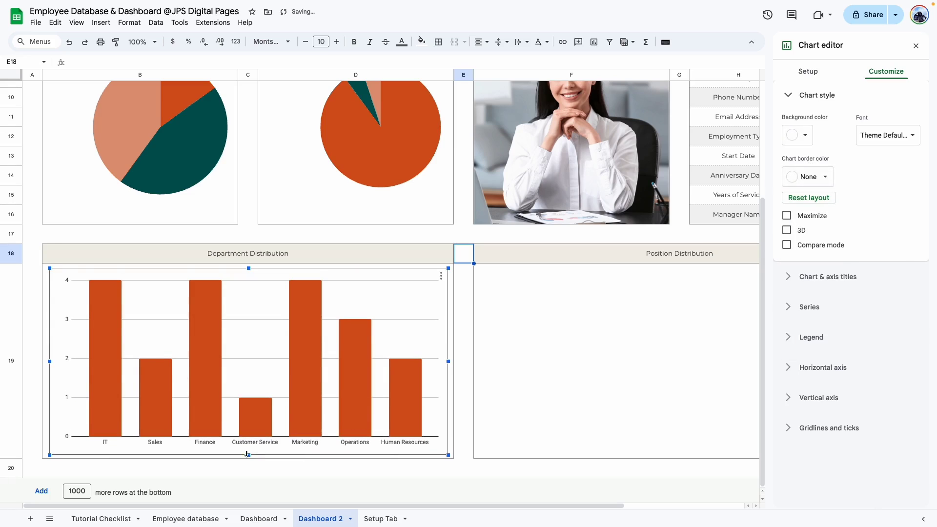
left_click_drag(50, 361, 45, 361)
left_click(589, 258)
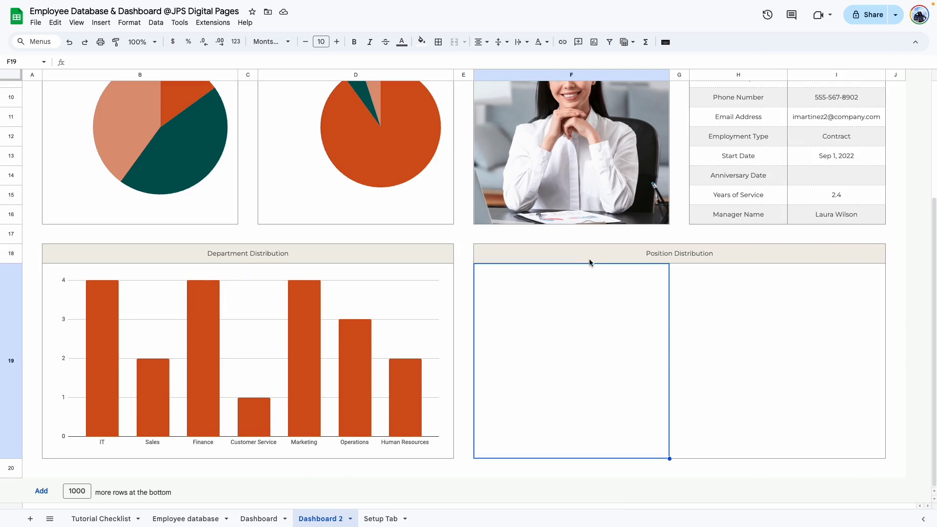
- Insert a chart for the Position Distribution block with the Position range 'Employee database'!H6:H as its data
left_click(594, 42)
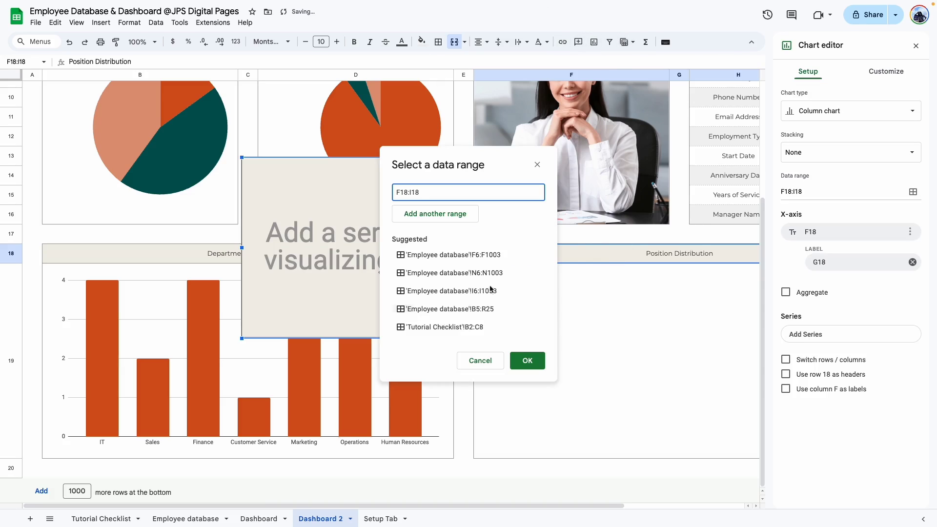
left_click(169, 517)
left_click_drag(186, 171, 184, 349)
left_click(516, 197)
key("BackSpace")
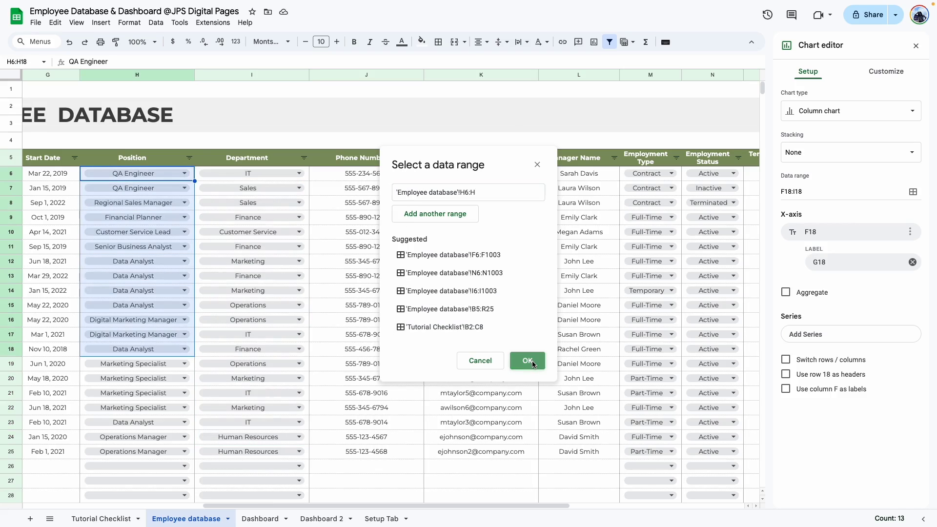
left_click(527, 360)
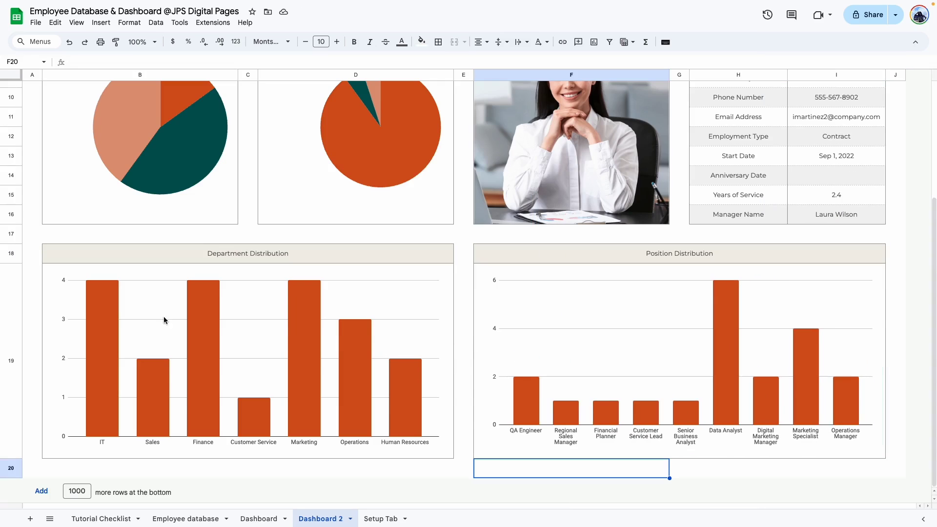
- Turn on data labels for the Department Distribution chart in Dashboard 2 and set their position to Center
left_click(265, 512)
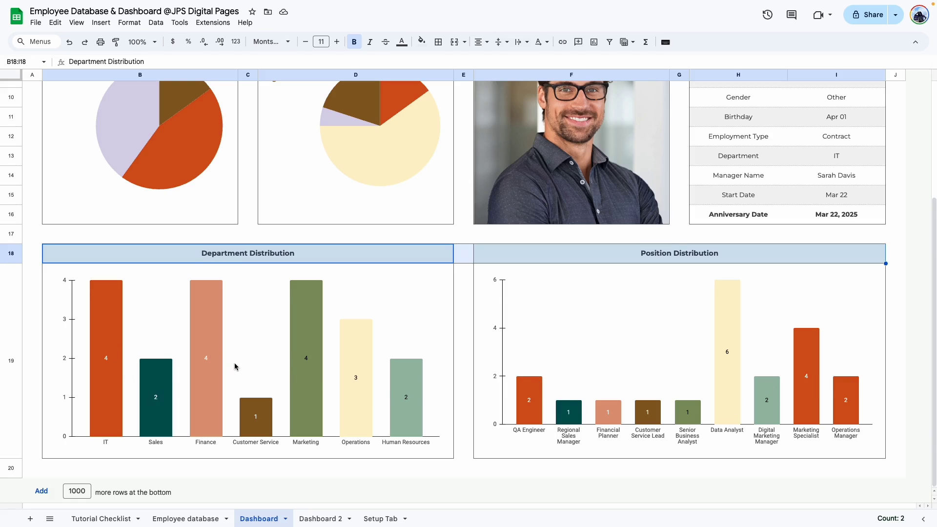
left_click(325, 519)
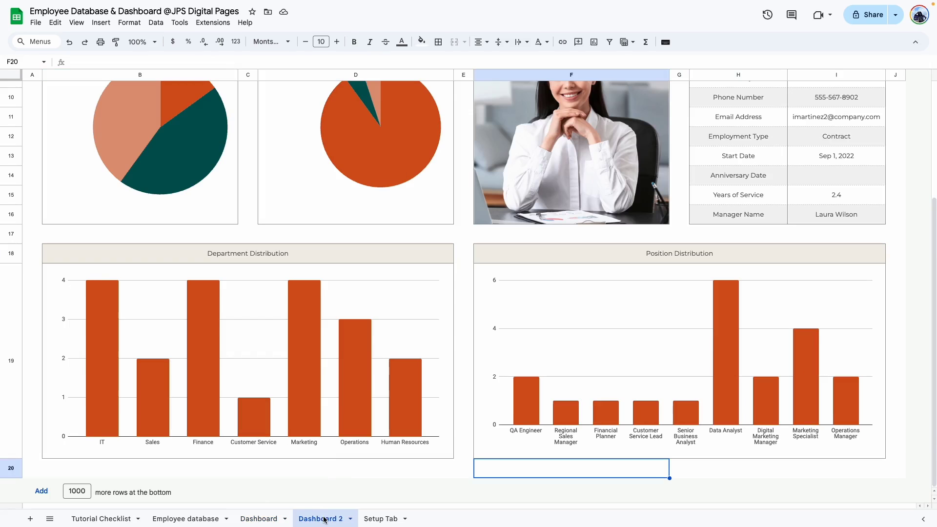
double_click(125, 299)
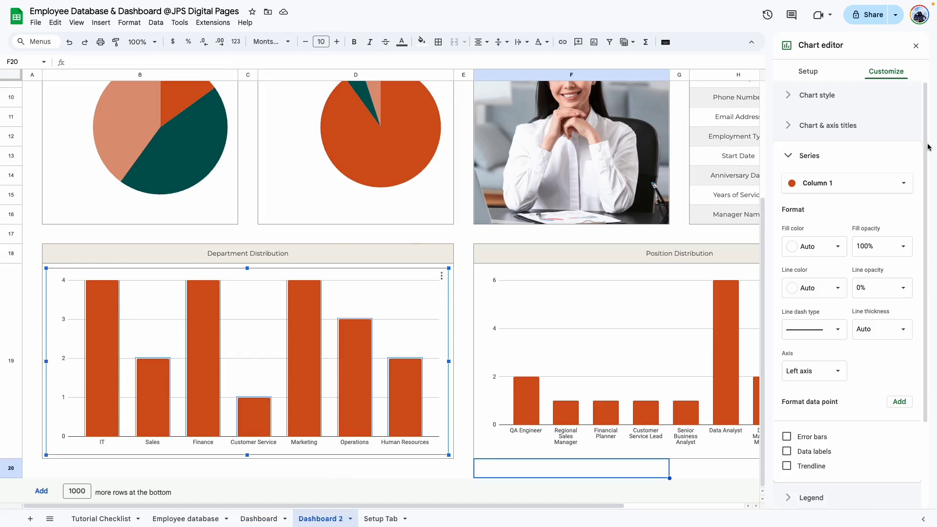
left_click(795, 157)
left_click(794, 156)
scroll(805, 185, "down", 3)
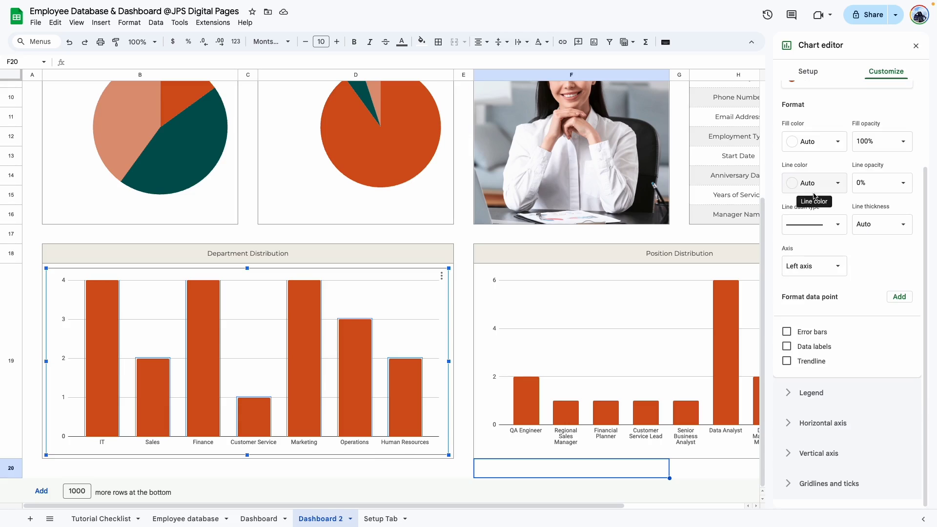
left_click(787, 348)
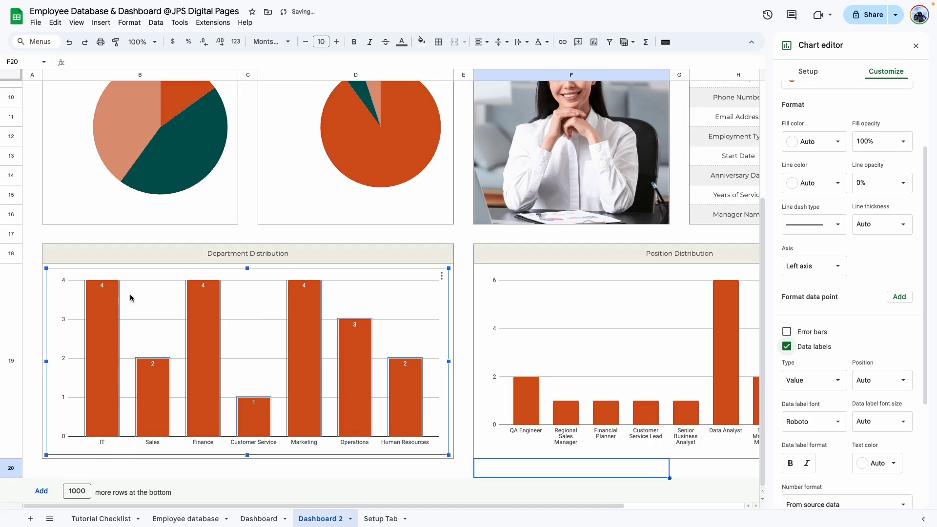
left_click(882, 380)
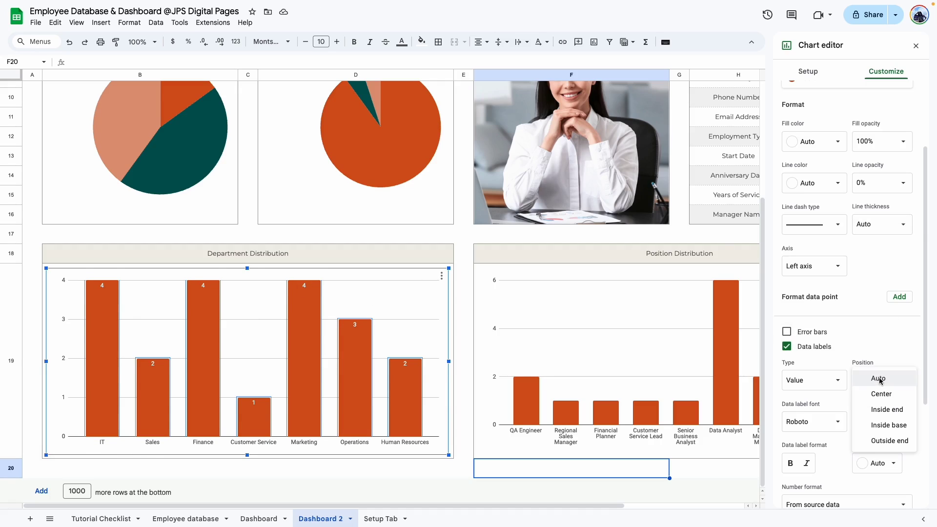
left_click(891, 396)
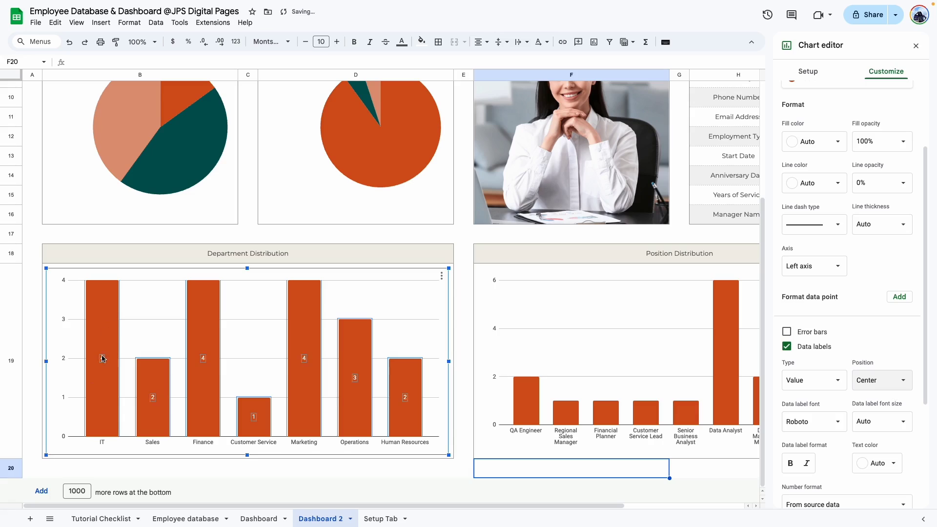
- Fill the IT column of the Department Distribution chart with beige and the Finance column with dark green
left_click(116, 316)
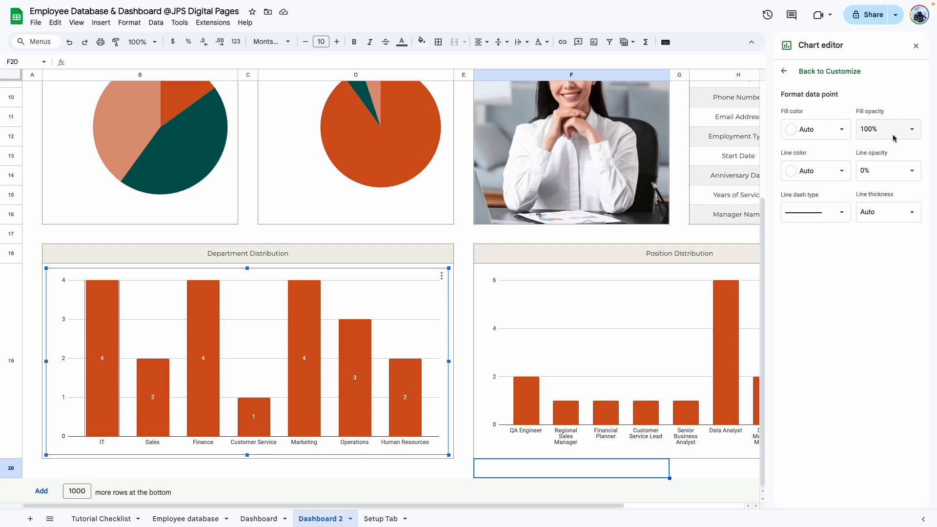
left_click(792, 128)
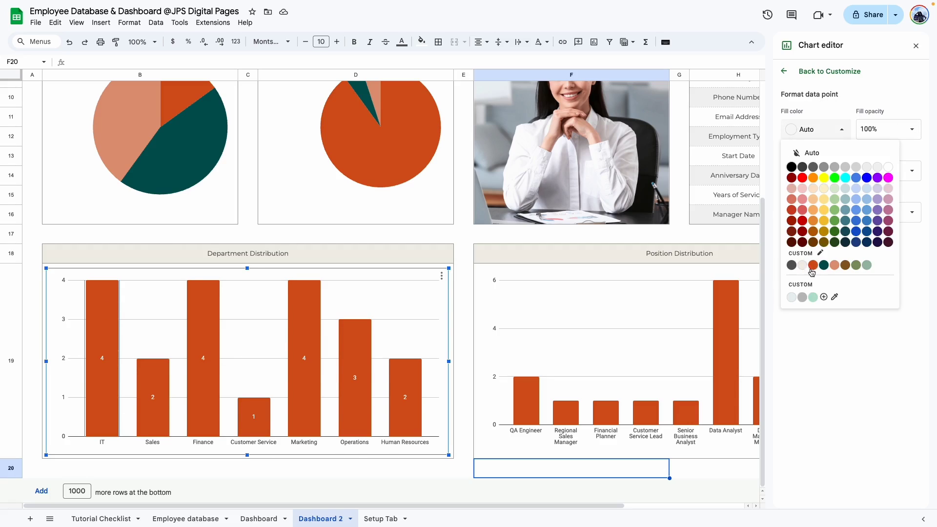
left_click(804, 268)
left_click(203, 342)
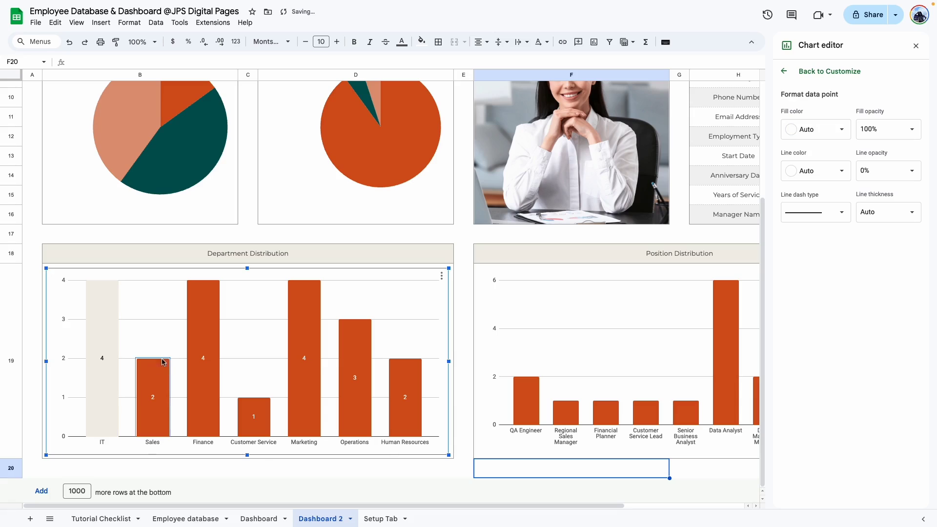
left_click(815, 129)
left_click(791, 268)
- Fill the Customer Service column with salmon, Marketing with brown, Operations with olive green and Human Resources with sage green
left_click(815, 129)
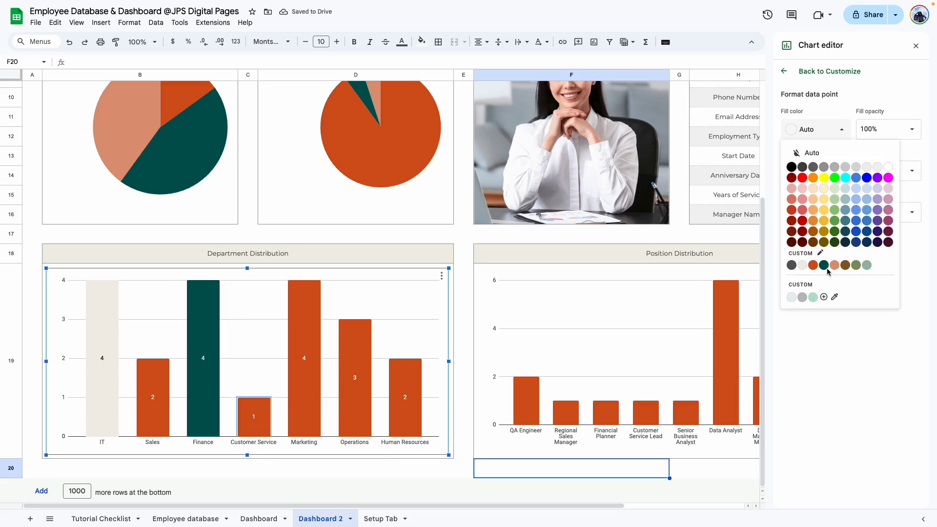
left_click(834, 265)
left_click(304, 341)
left_click(845, 265)
left_click(354, 381)
left_click(856, 264)
left_click(405, 397)
left_click(815, 128)
left_click(867, 265)
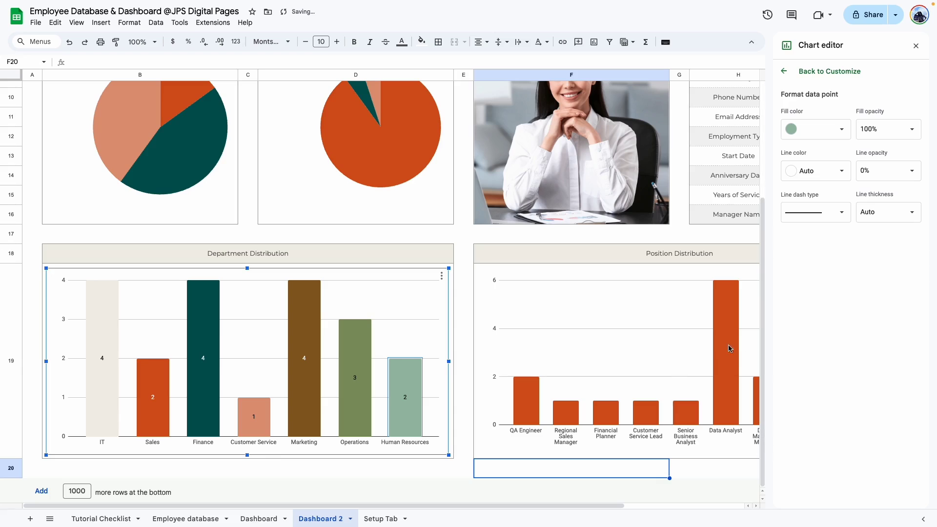
- Change the fill color of the QA Engineer column in the Position Distribution chart
left_click_drag(588, 506, 696, 505)
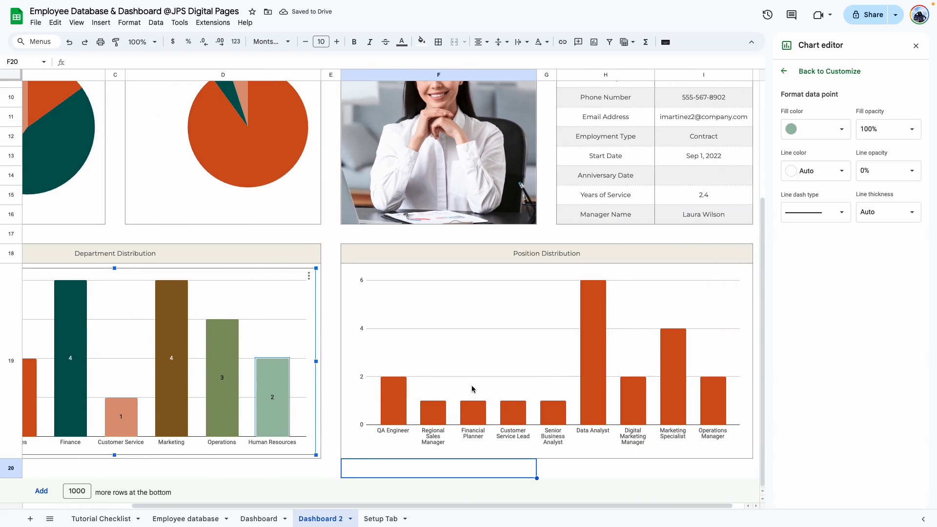
left_click(389, 392)
left_click(399, 403)
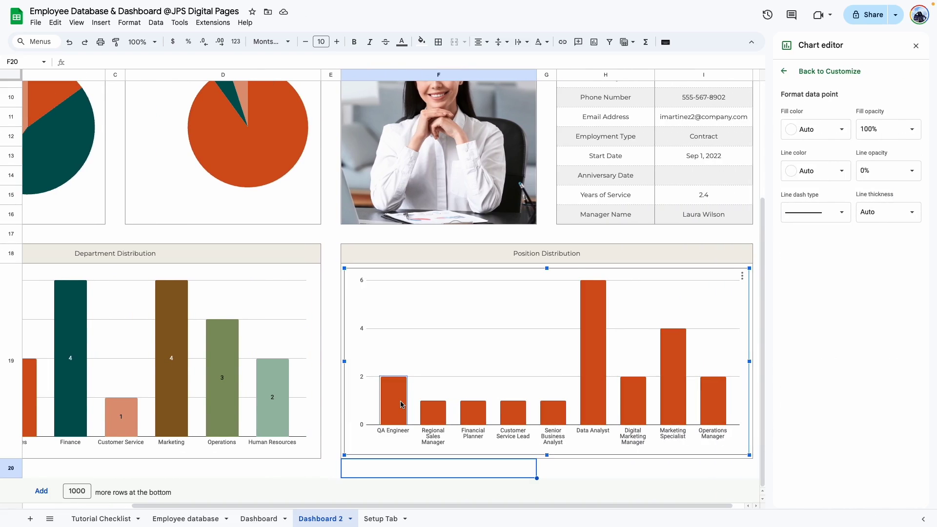
left_click(820, 129)
left_click(791, 271)
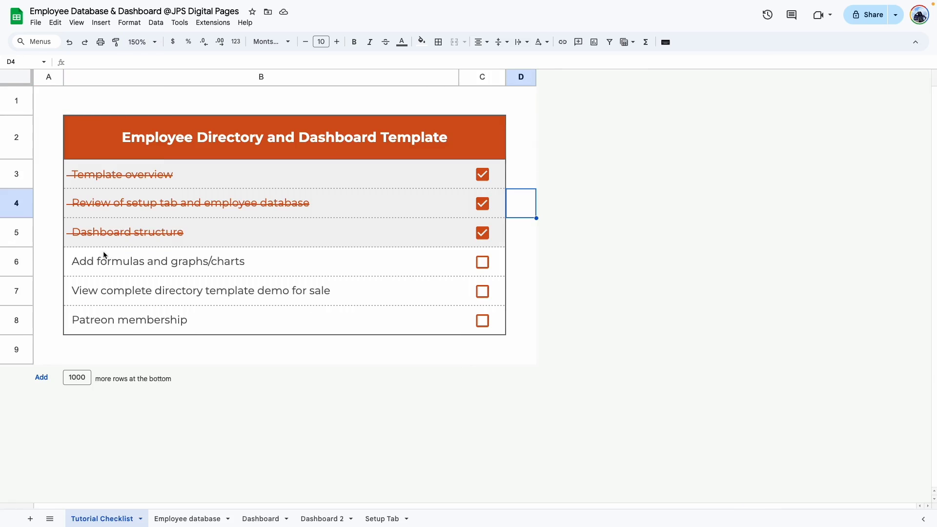
- Mark the "Add formulas and graphs/charts" item as complete in the Tutorial Checklist
left_click(481, 266)
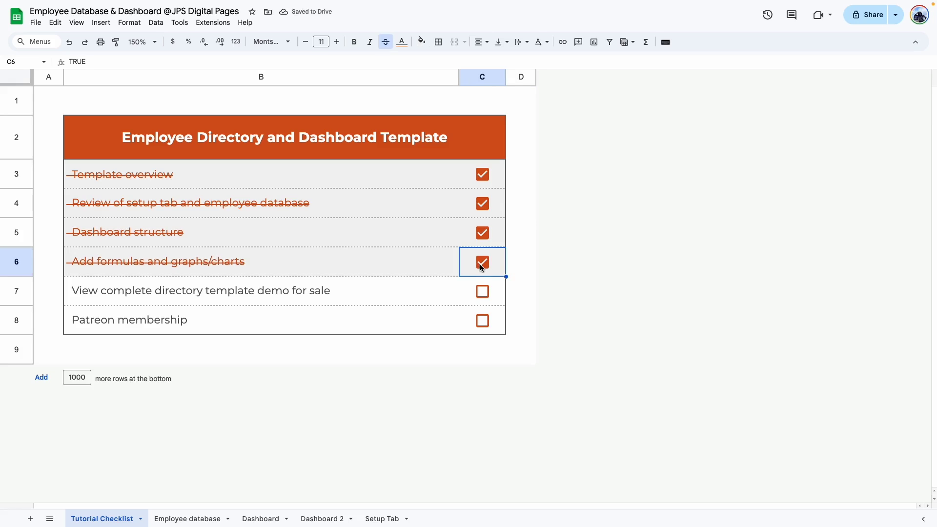
key("Down")
key("Down")
key("Down")
key("Left")
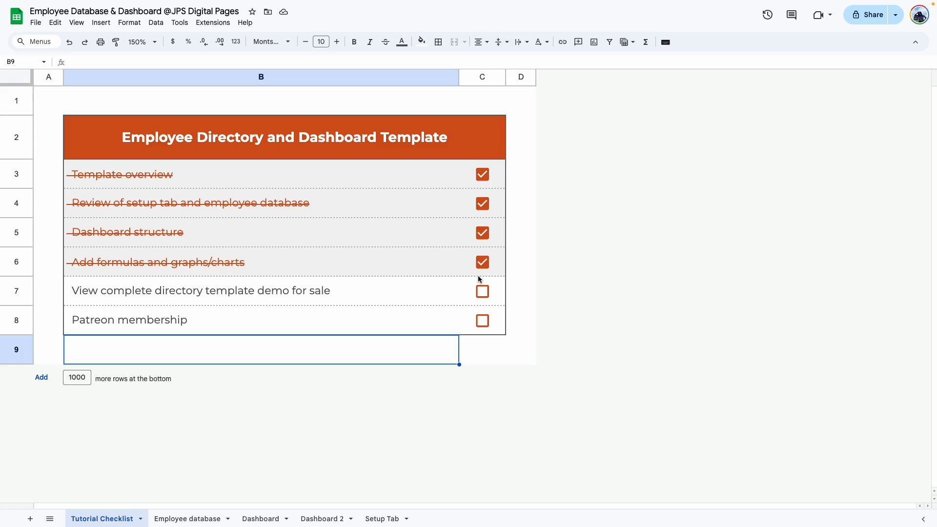
left_click(142, 323)
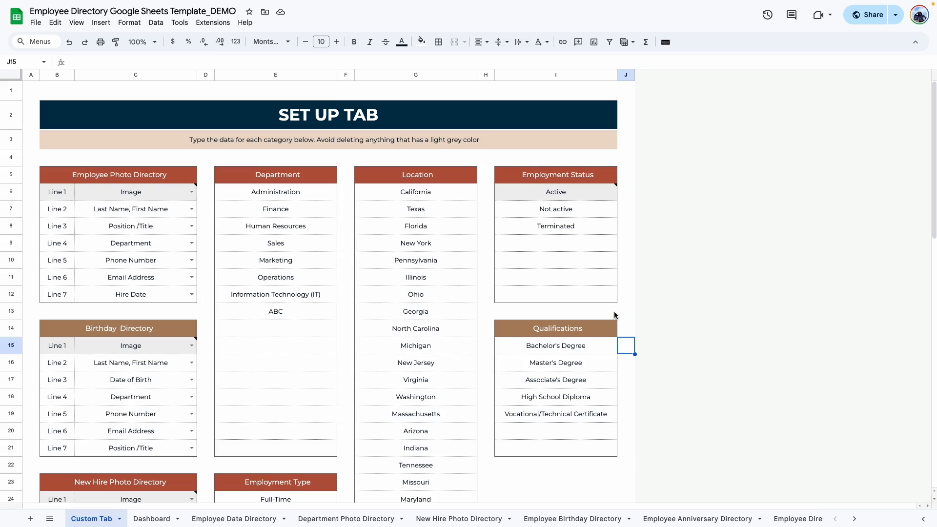
- Look through the Employee Directory demo template's Dashboard, Employee Data Directory, and its photo, birthday and anniversary directory sheets
left_click(145, 519)
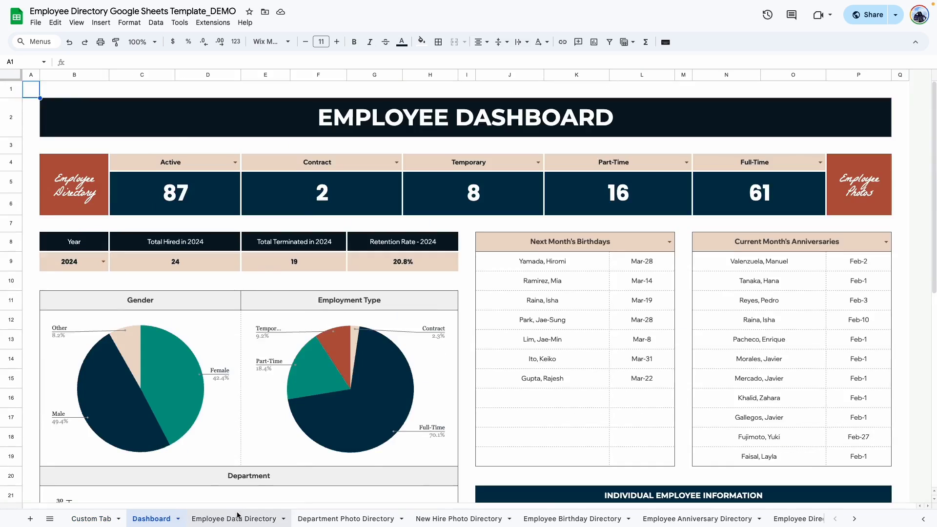
left_click(234, 519)
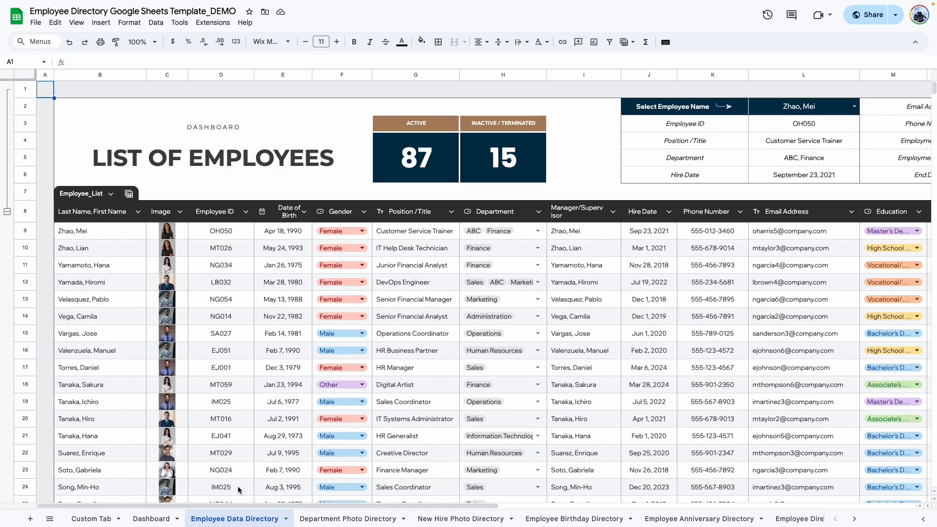
left_click(576, 518)
left_click(354, 518)
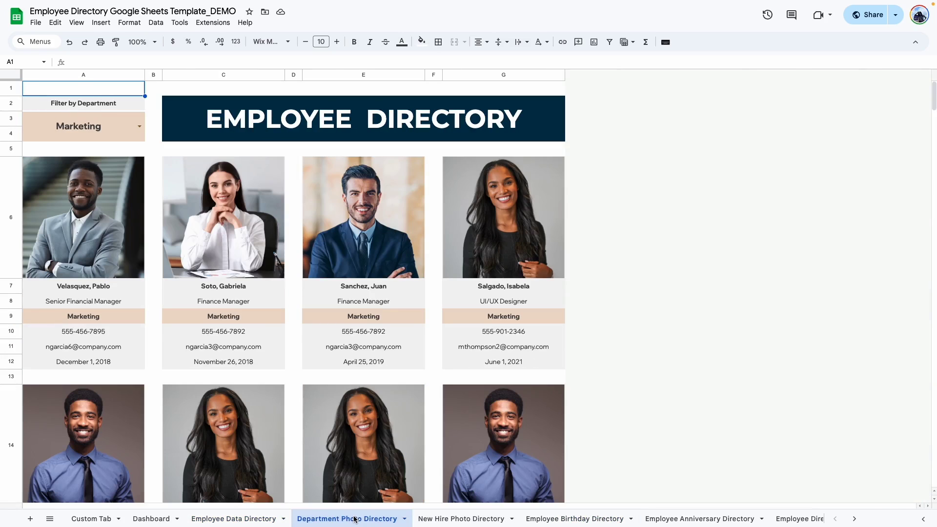
left_click(461, 518)
left_click(570, 519)
left_click(675, 518)
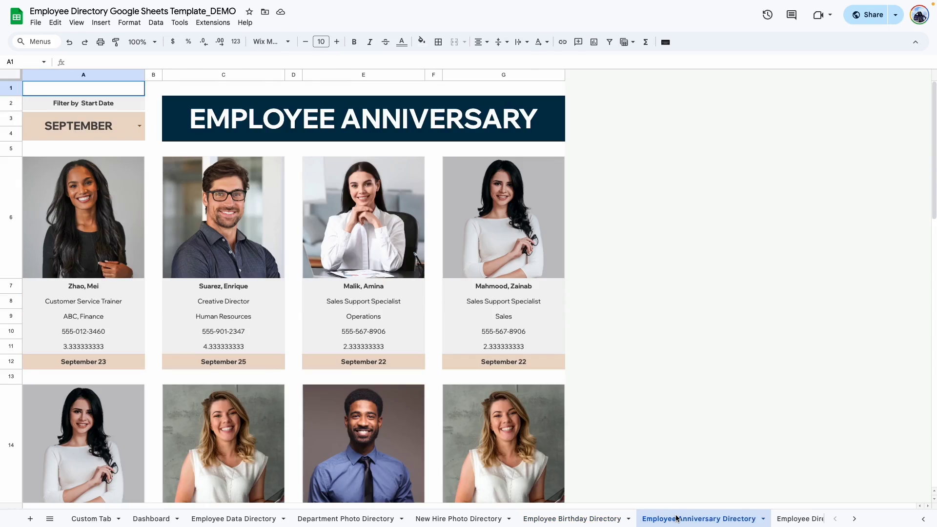
left_click(775, 518)
left_click(636, 517)
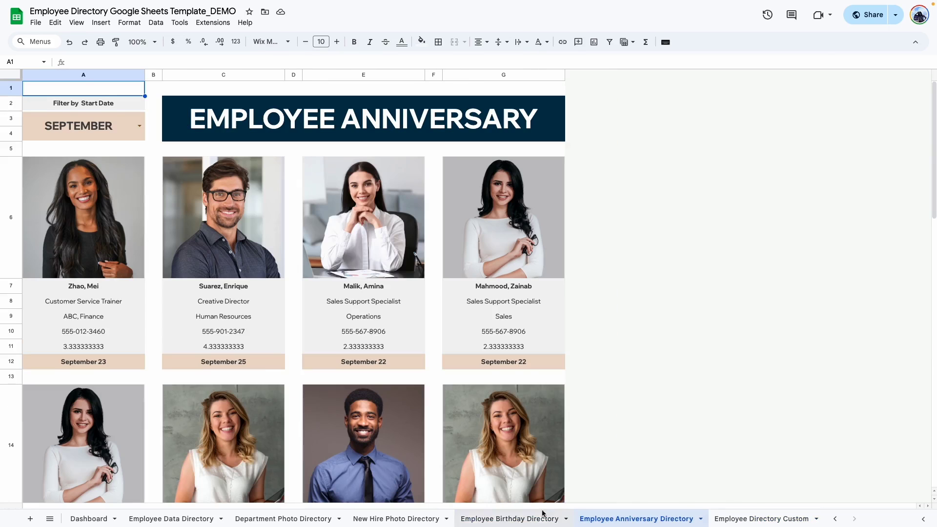
- Review the Department Photo, New Hire, Birthday, Anniversary and Custom employee directories again and return to the demo Dashboard
left_click(283, 518)
left_click(171, 519)
left_click(283, 518)
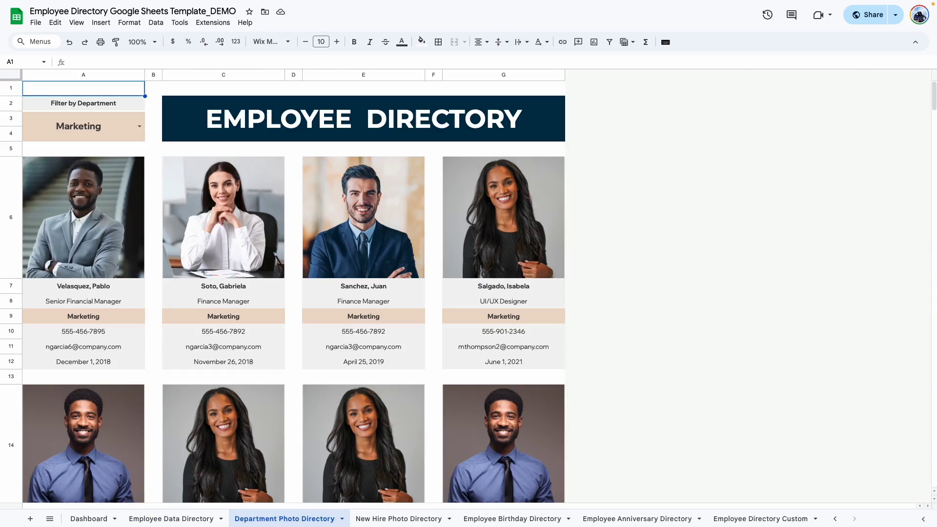
left_click(389, 521)
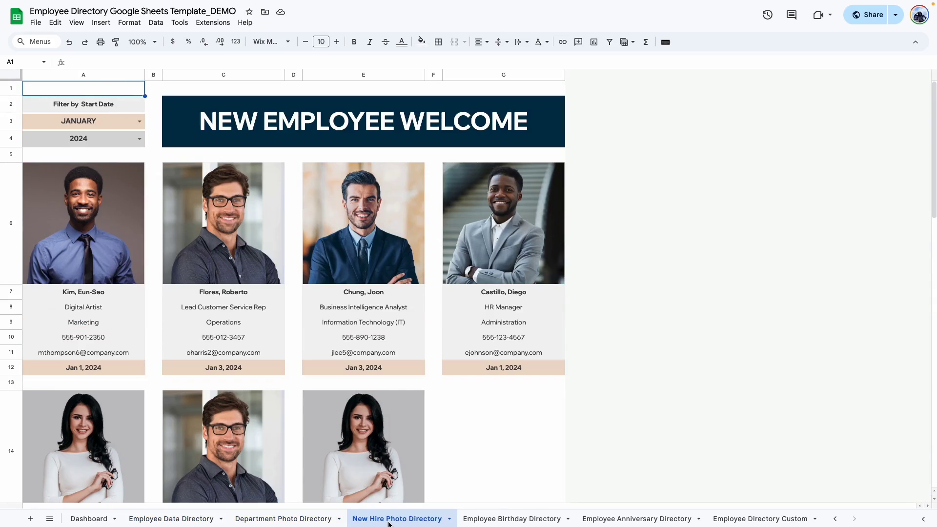
left_click(512, 519)
left_click(641, 520)
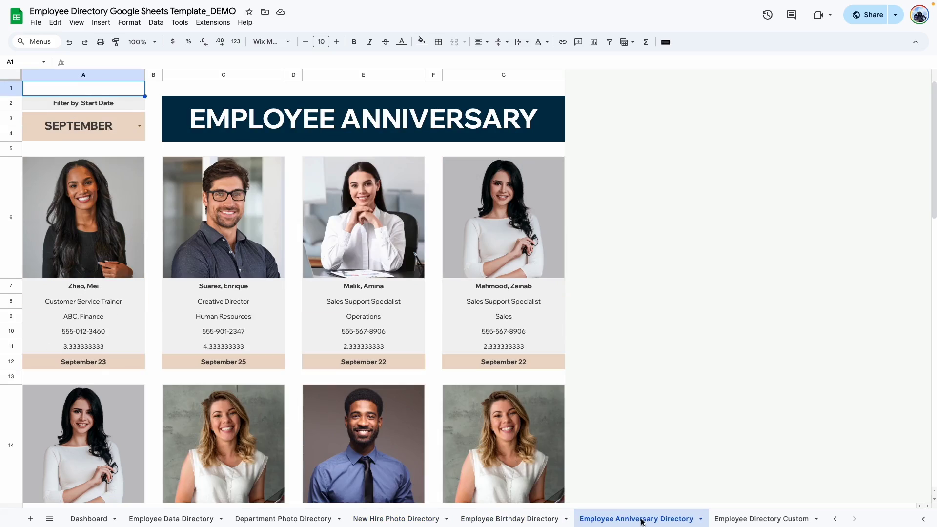
left_click(770, 520)
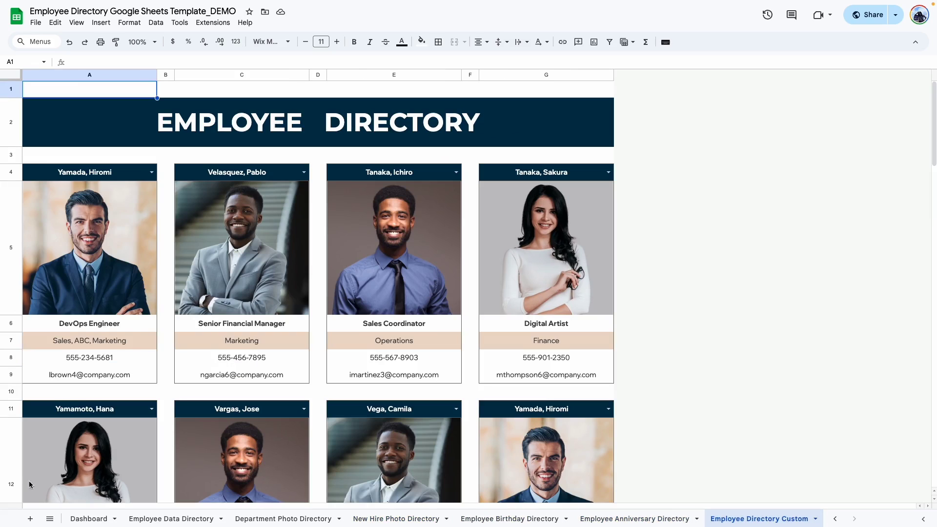
left_click(91, 520)
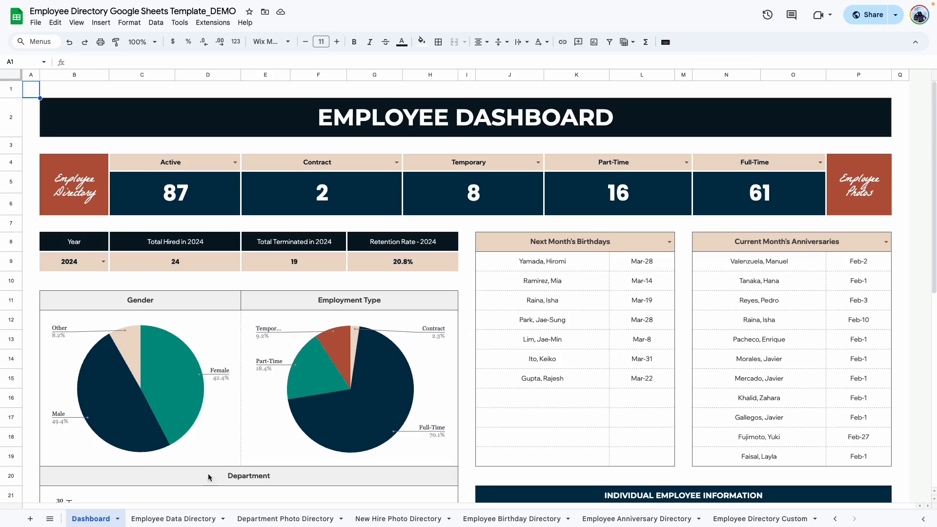
- Filter the Employee Birthday Directory sheet by the month of July
left_click(488, 518)
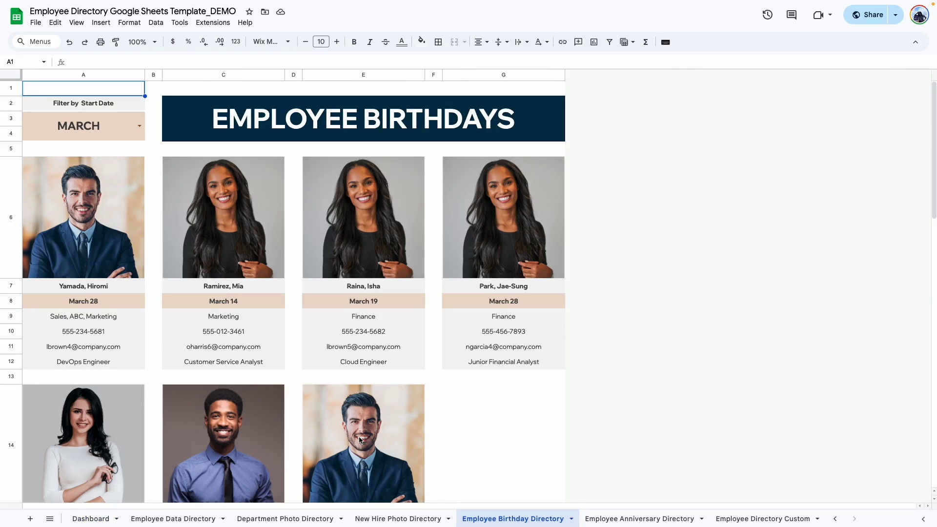
left_click(139, 126)
left_click(78, 227)
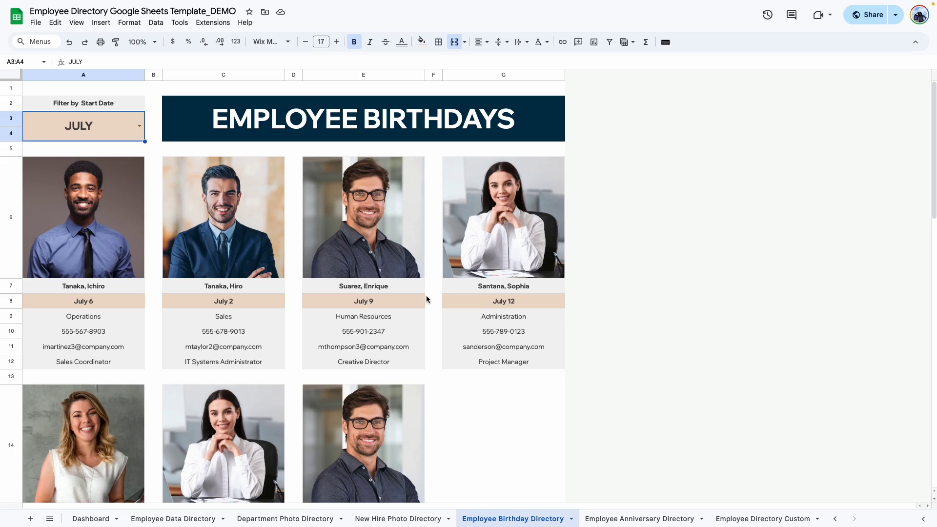
- Examine the demo Dashboard's department, education and employment status charts and its individual employee information block
left_click(91, 518)
scroll(229, 487, "down", 7)
scroll(230, 486, "down", 2)
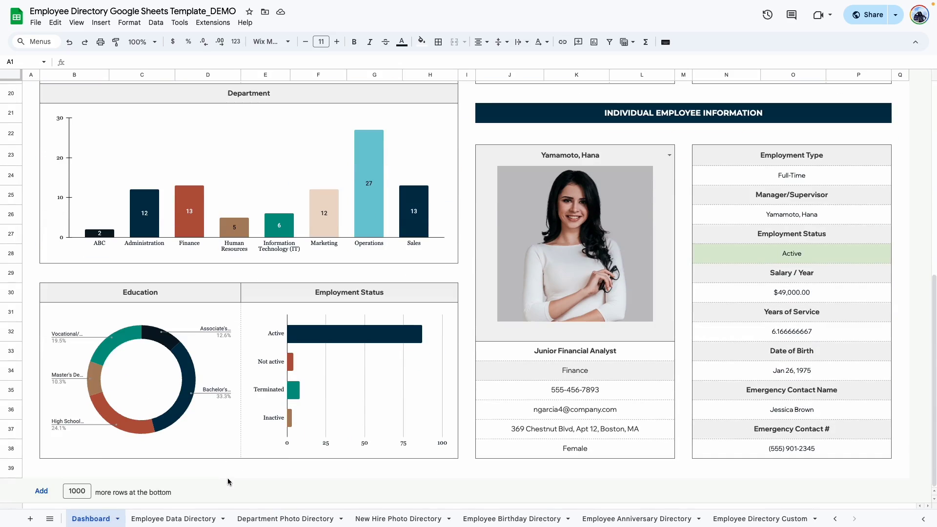
scroll(226, 481, "up", 8)
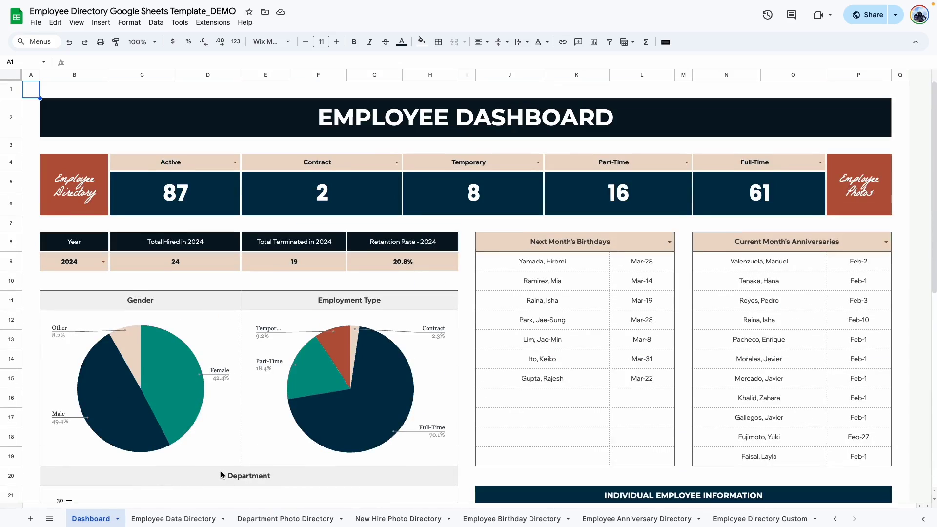